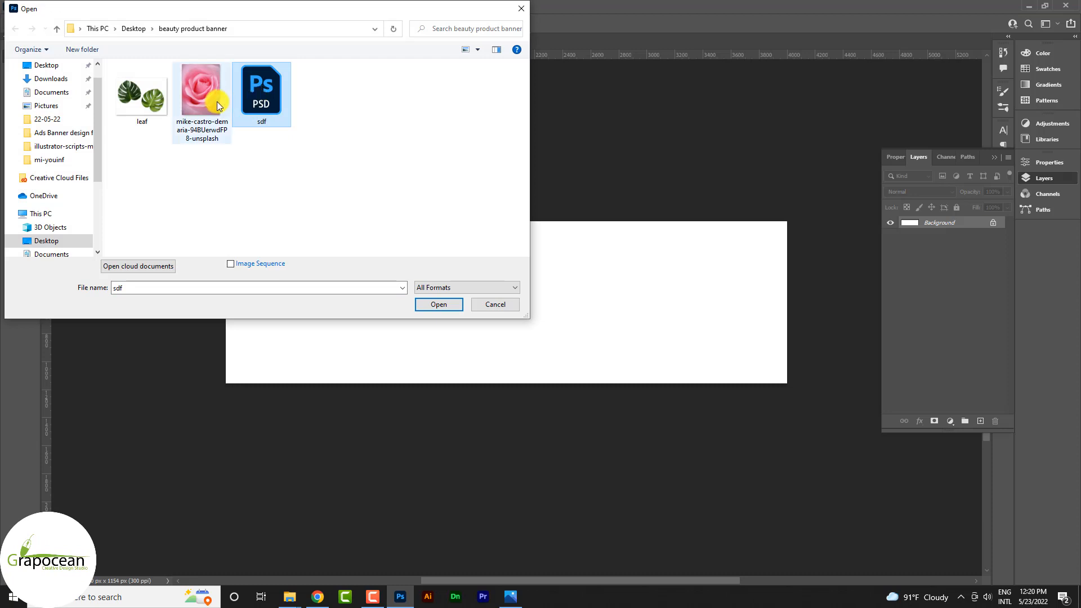
# - Open the leaf image, the rose photo and sdf.psd from the beauty product banner folder, and look through the opened documents
pyautogui.keyDown('ctrl'); pyautogui.click(167, 102); pyautogui.keyUp('ctrl')
pyautogui.click(437, 306)
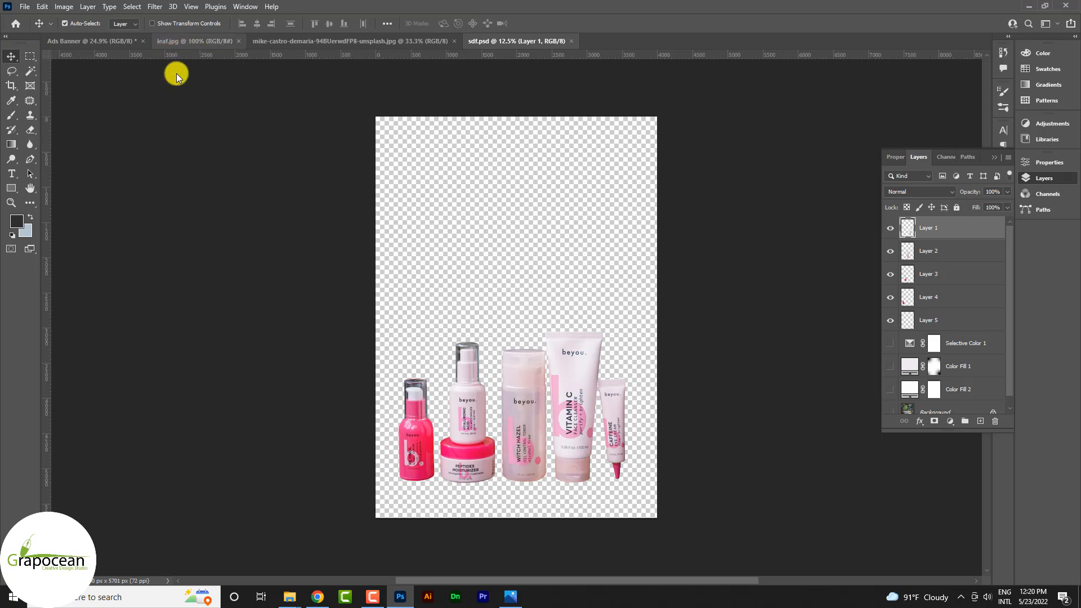
pyautogui.click(401, 41)
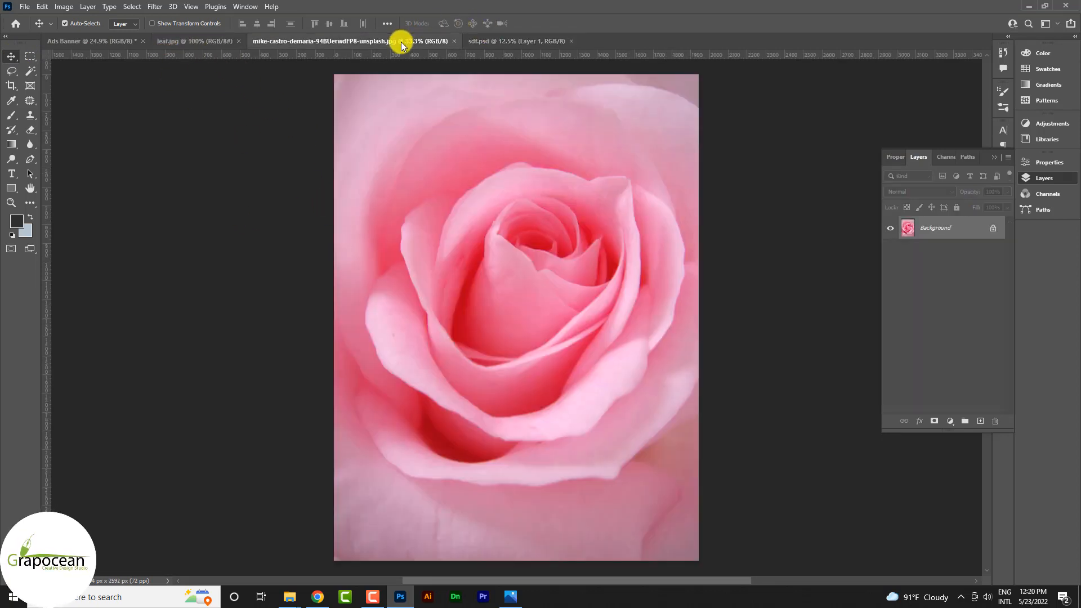
pyautogui.click(192, 42)
pyautogui.click(498, 40)
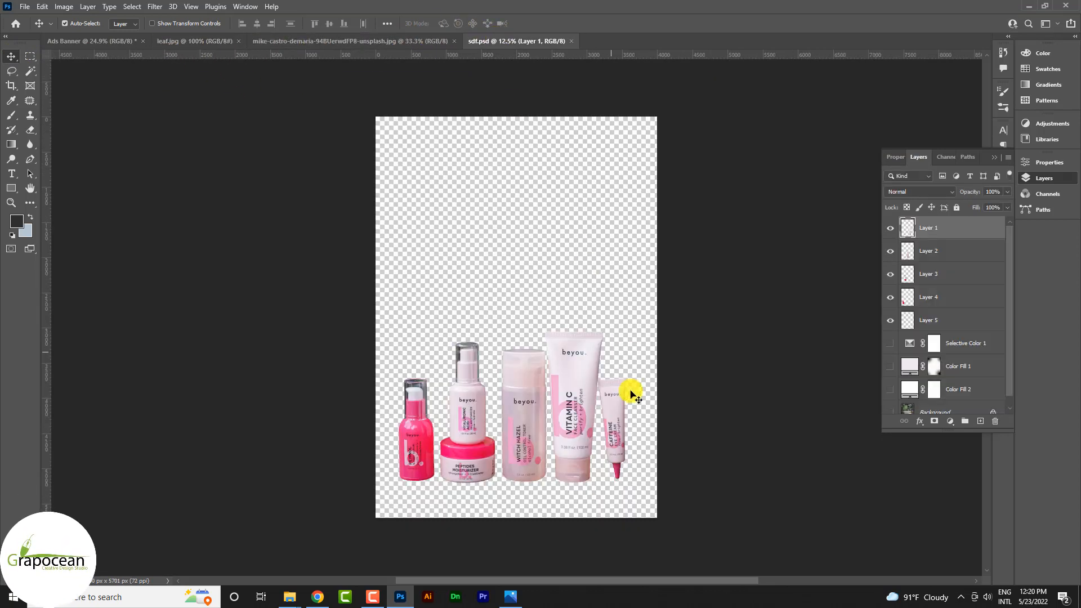
# - Copy the five product layers from sdf.psd into the Ads Banner document and scale them together to about 38%
pyautogui.moveTo(408, 401); pyautogui.dragTo(498, 331)
pyautogui.hotkey('ctrl', 't')
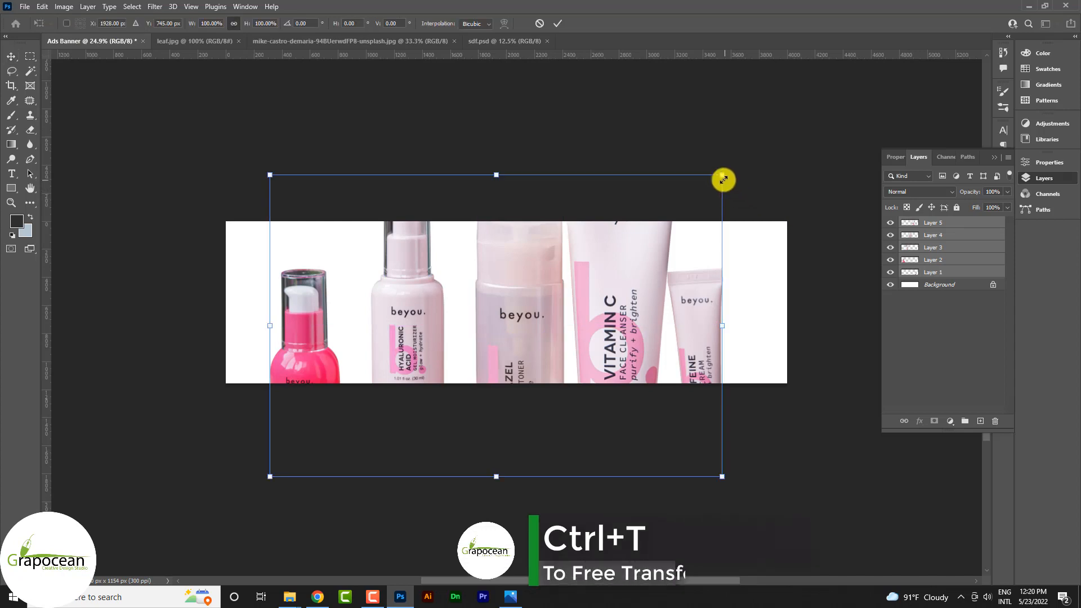
pyautogui.moveTo(724, 177); pyautogui.dragTo(601, 355)
pyautogui.moveTo(538, 369); pyautogui.dragTo(538, 356)
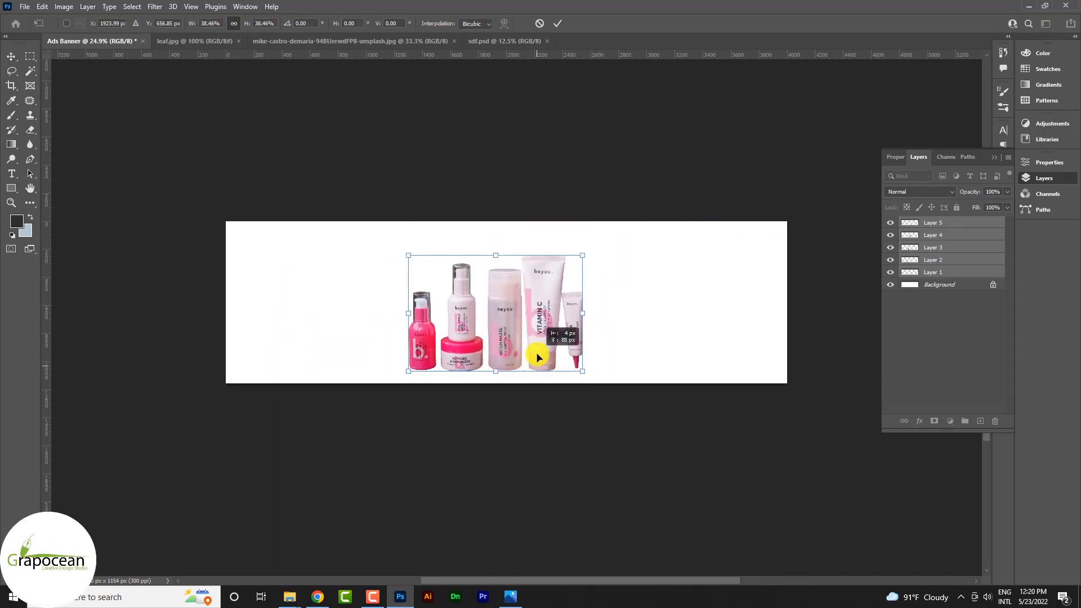
pyautogui.click(558, 23)
# - Move the product group to the right half of the banner and deselect the layers
pyautogui.moveTo(545, 337); pyautogui.dragTo(637, 342)
pyautogui.click(680, 461)
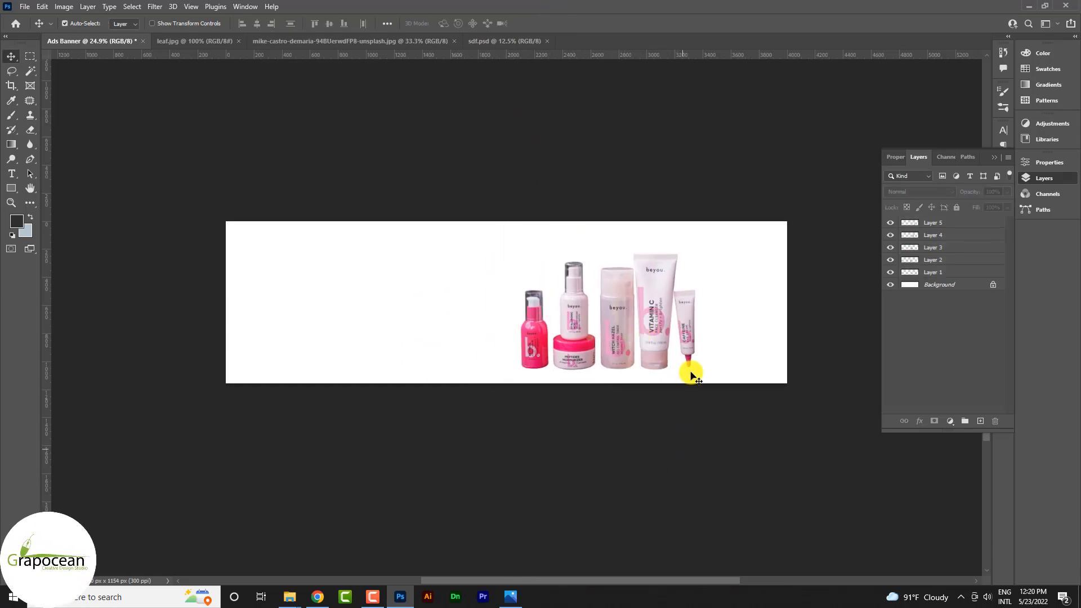
pyautogui.scroll(2, 692, 373)
pyautogui.scroll(-4, 526, 354)
# - Unlock the background layer of the rose photo and copy it into the Ads Banner document
pyautogui.click(505, 42)
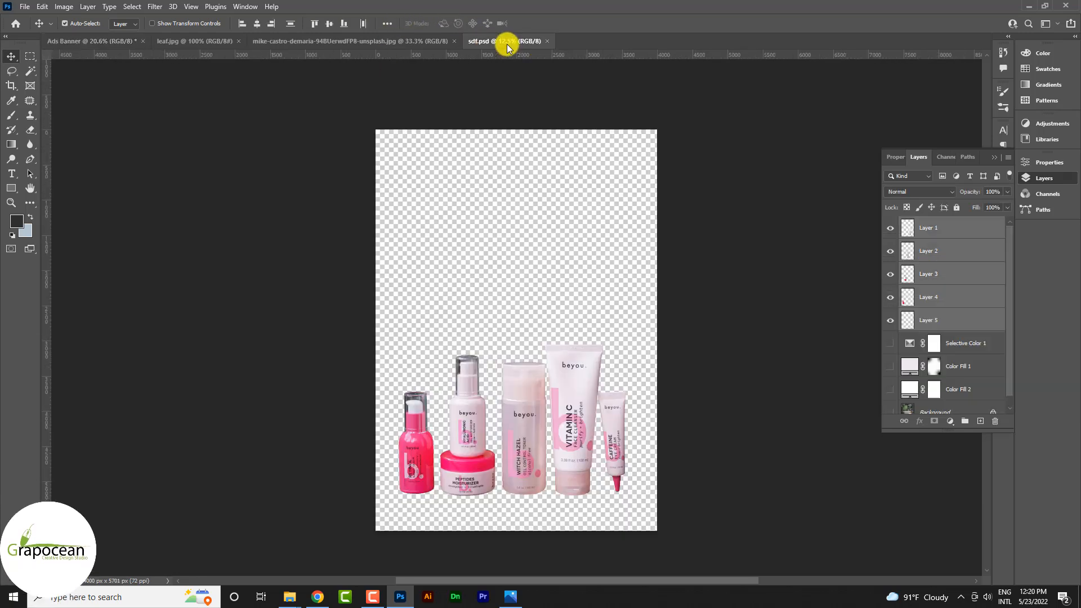
pyautogui.click(388, 24)
pyautogui.click(299, 44)
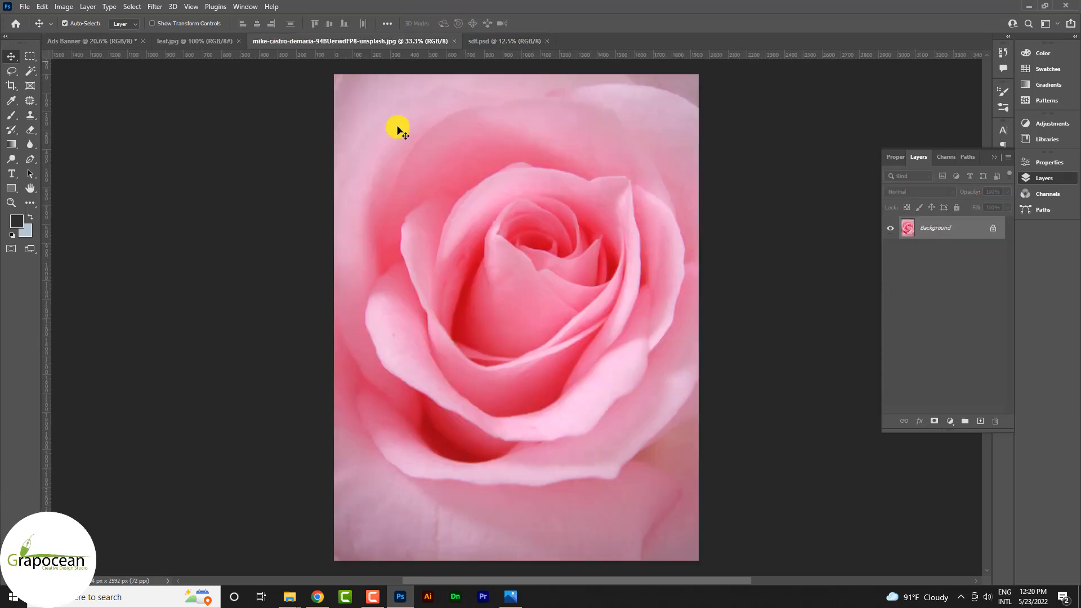
pyautogui.click(992, 229)
pyautogui.moveTo(478, 220); pyautogui.dragTo(614, 359)
# - Rotate the rose image 90° clockwise with Free Transform and position it over the right part of the banner
pyautogui.hotkey('ctrl', 't')
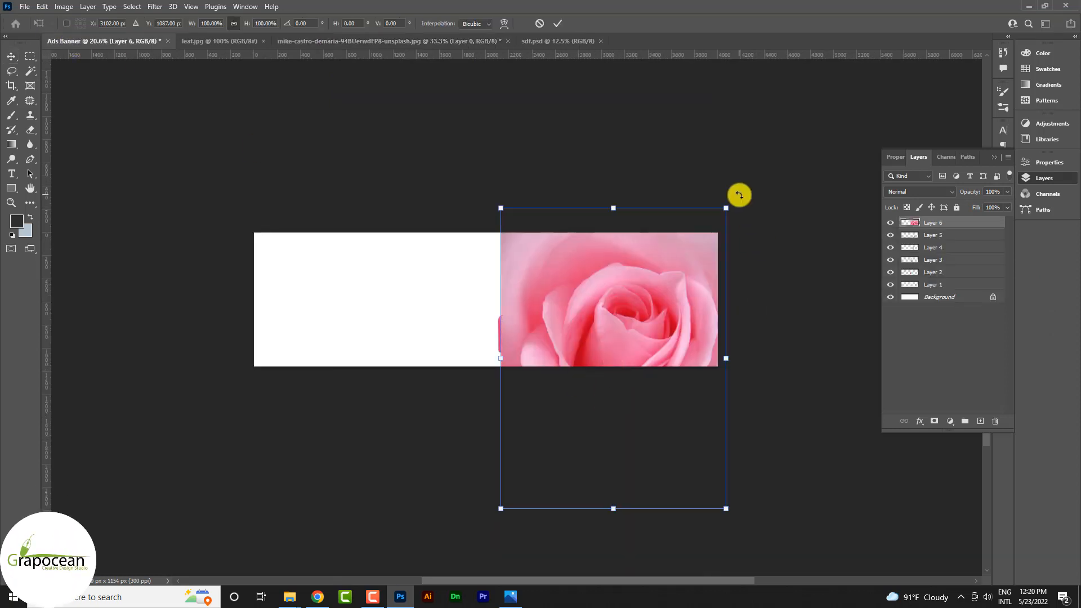
pyautogui.moveTo(740, 195); pyautogui.dragTo(712, 470)
pyautogui.moveTo(659, 420); pyautogui.dragTo(581, 383)
pyautogui.click(559, 25)
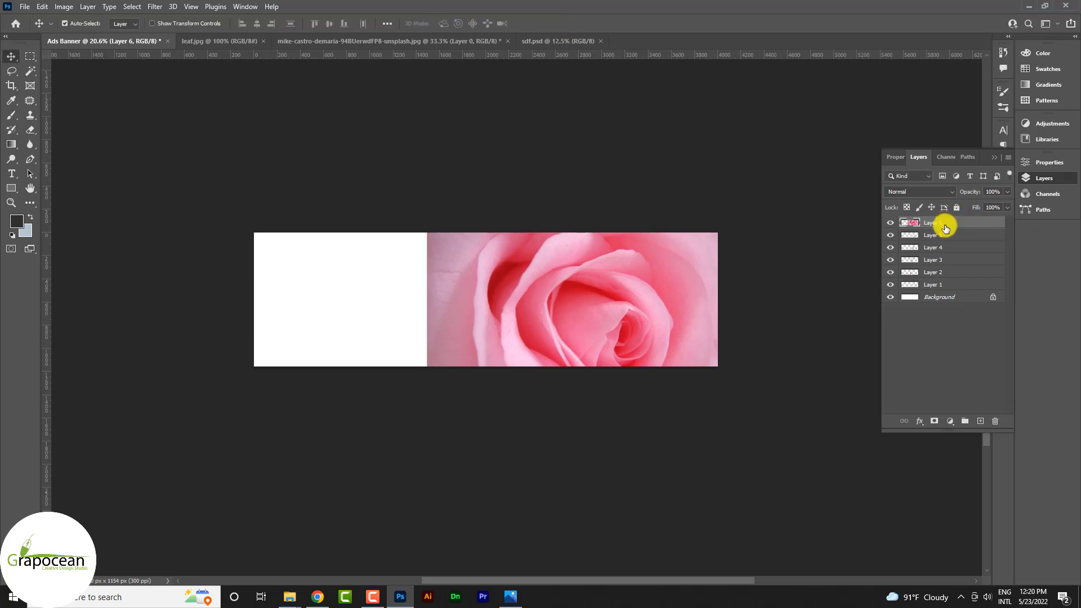
# - Place the rose layer beneath the product layers and shift the rose upward behind the products
pyautogui.moveTo(946, 229); pyautogui.dragTo(948, 291)
pyautogui.scroll(1, 659, 382)
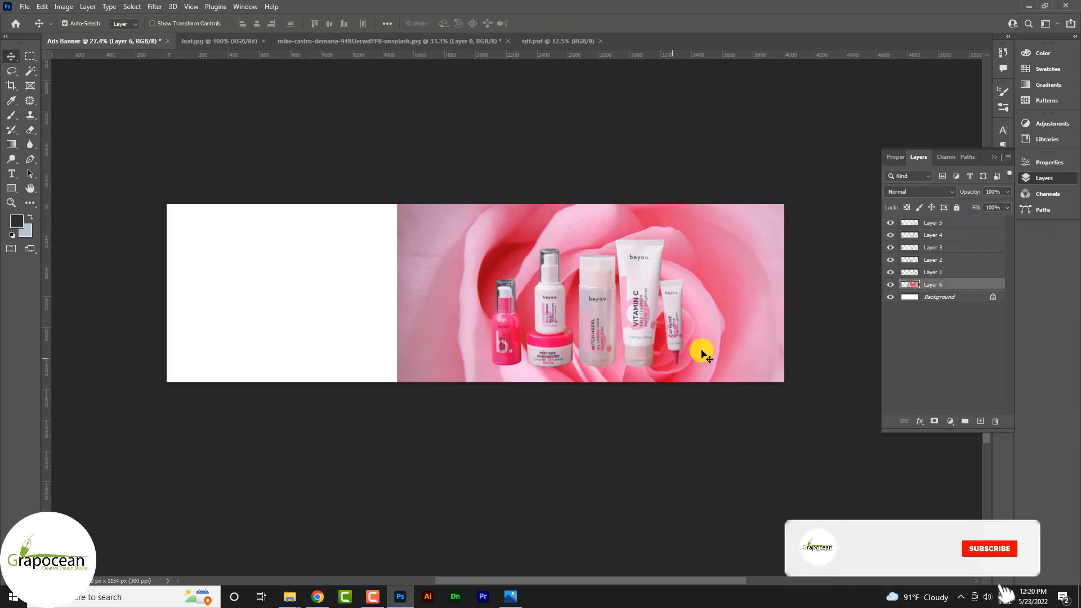
pyautogui.moveTo(704, 353); pyautogui.dragTo(714, 278)
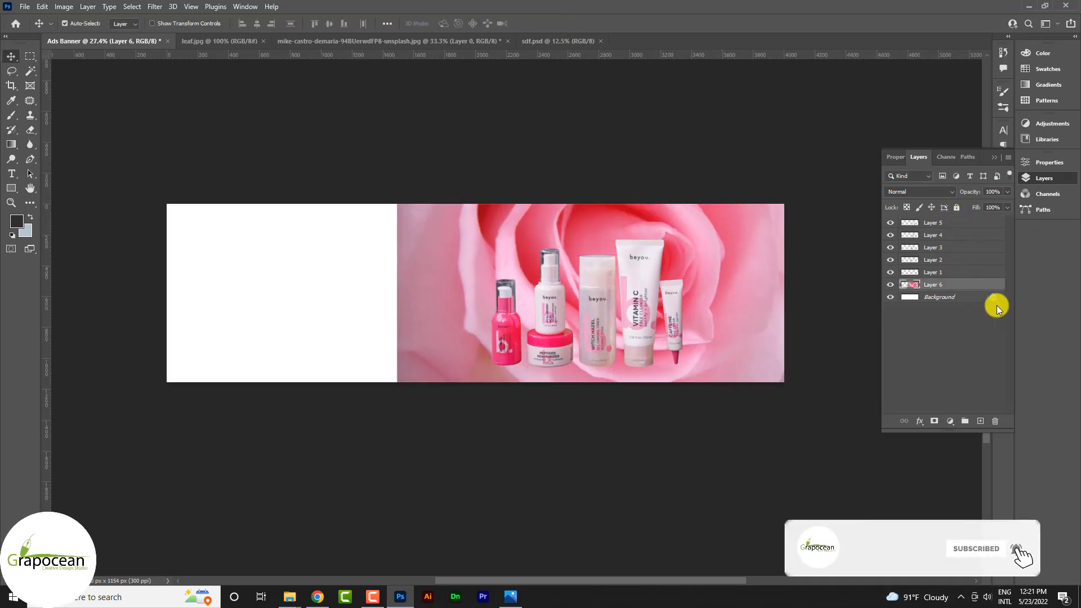
# - Mask the rose layer, fade its top, left and right edges with black-to-transparent gradients, and reduce its opacity to 43%
pyautogui.click(934, 421)
pyautogui.click(11, 144)
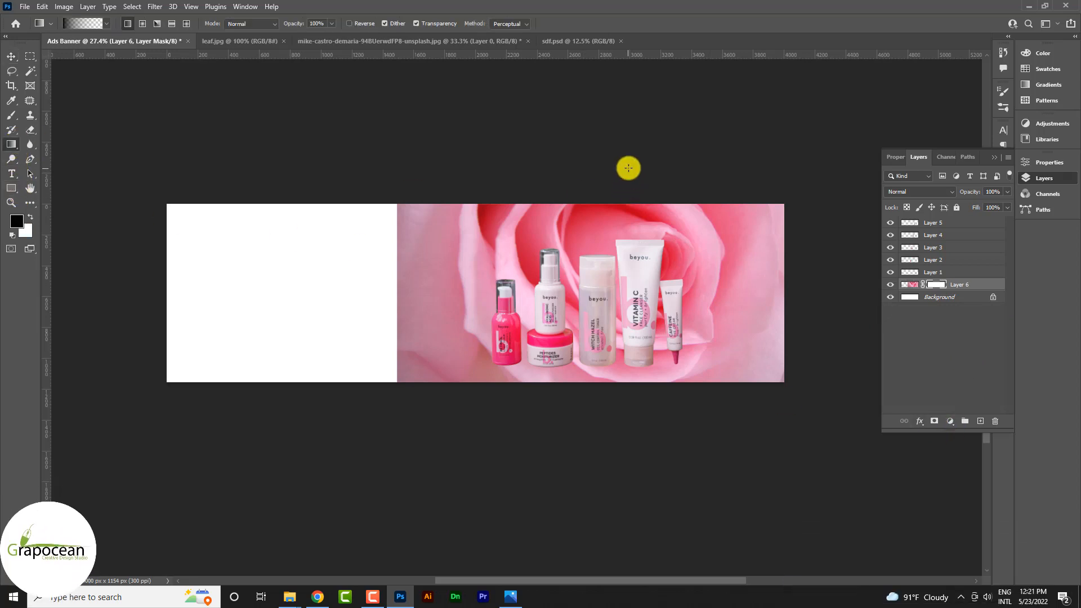
pyautogui.moveTo(628, 168); pyautogui.dragTo(631, 291)
pyautogui.moveTo(612, 136); pyautogui.dragTo(597, 301)
pyautogui.moveTo(358, 298); pyautogui.dragTo(489, 302)
pyautogui.moveTo(806, 333); pyautogui.dragTo(707, 325)
pyautogui.moveTo(801, 334); pyautogui.dragTo(689, 323)
pyautogui.hotkey('ctrl', 'z')
pyautogui.moveTo(814, 318); pyautogui.dragTo(732, 318)
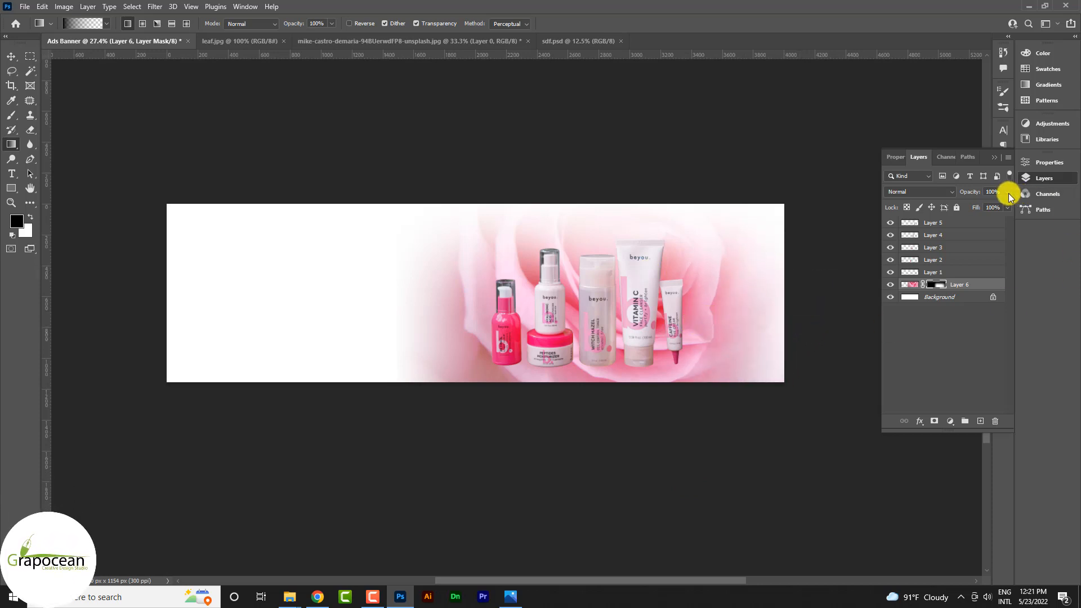
pyautogui.moveTo(981, 206); pyautogui.dragTo(978, 201)
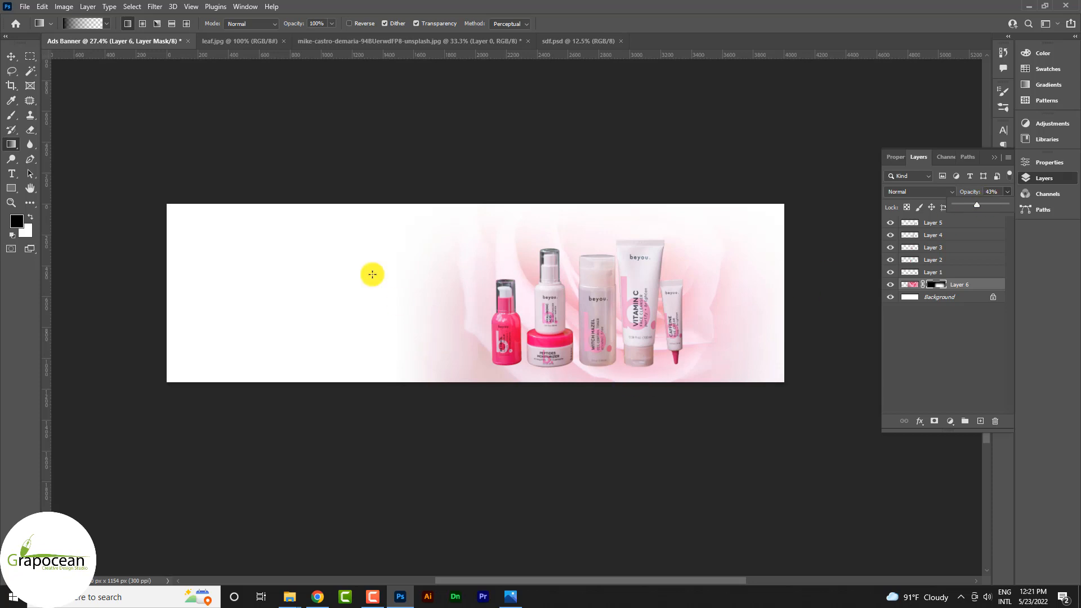
# - Add a white (ffffff) Solid Color fill layer directly above the Background layer
pyautogui.click(954, 298)
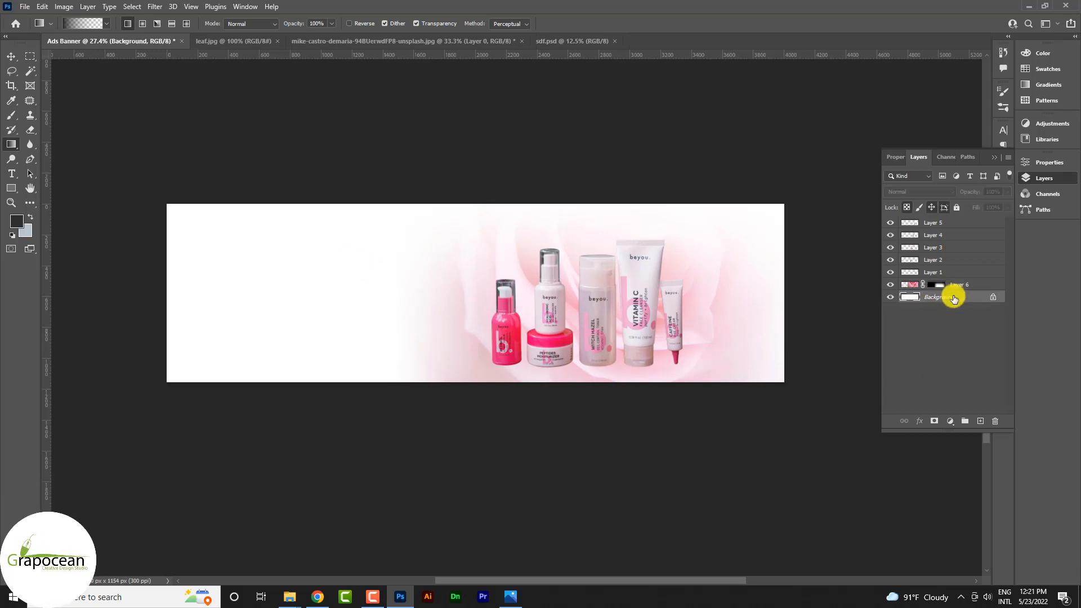
pyautogui.click(949, 428)
pyautogui.click(999, 228)
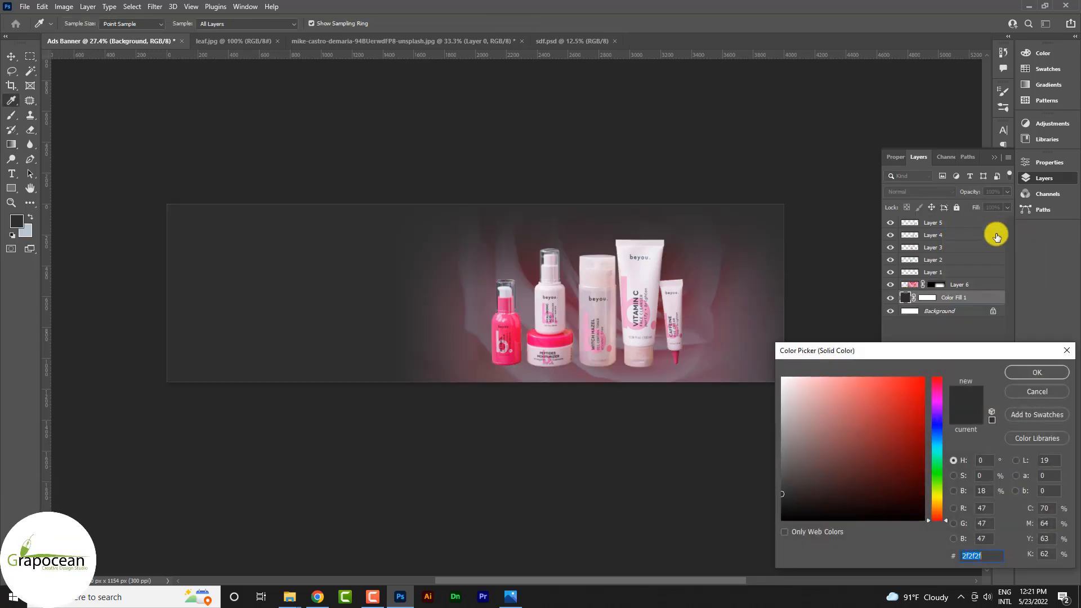
pyautogui.moveTo(873, 472); pyautogui.dragTo(719, 276)
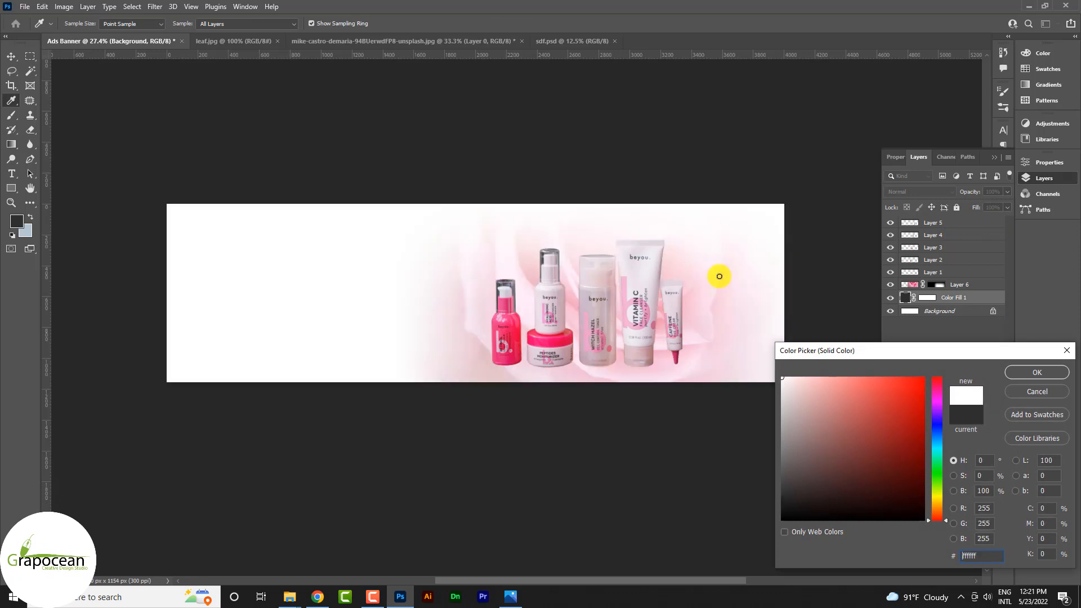
pyautogui.click(1036, 373)
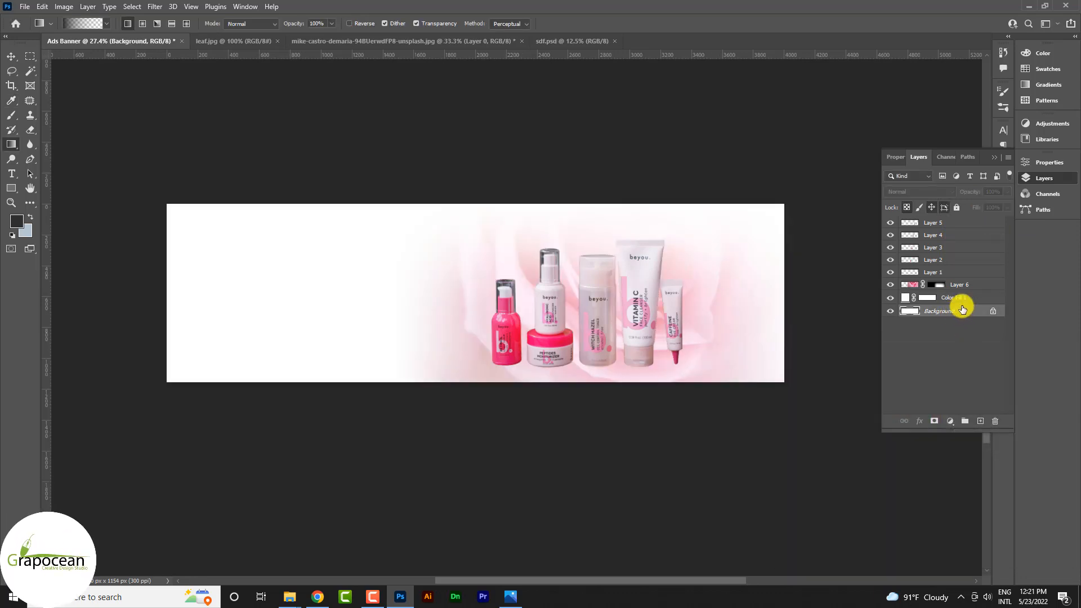
# - Add a second Solid Color fill layer above the white one, using a light pink sampled from the face cleanser tube
pyautogui.click(950, 421)
pyautogui.click(975, 223)
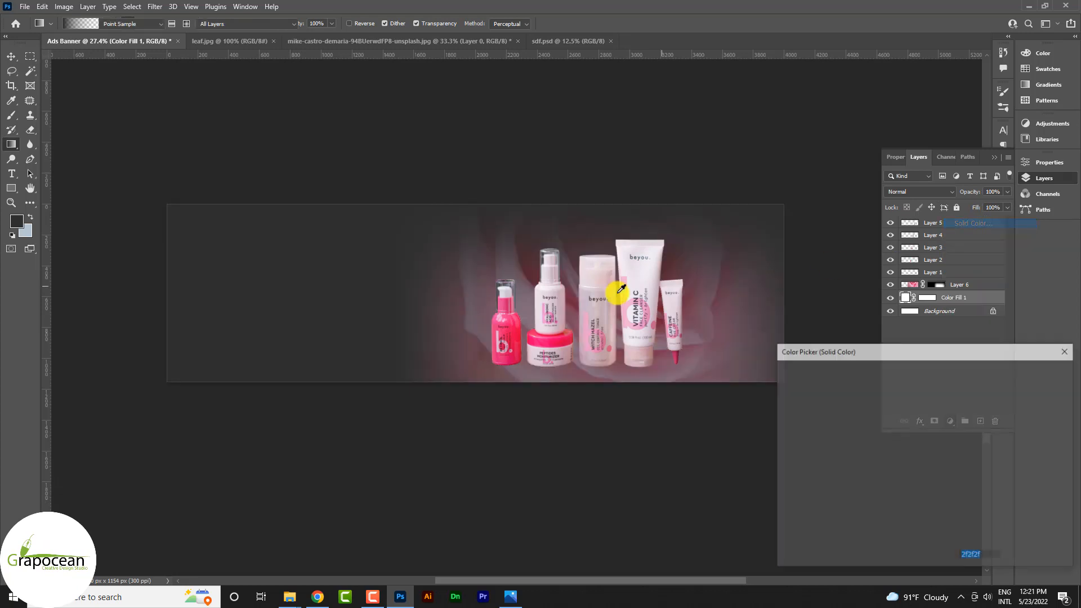
pyautogui.click(645, 284)
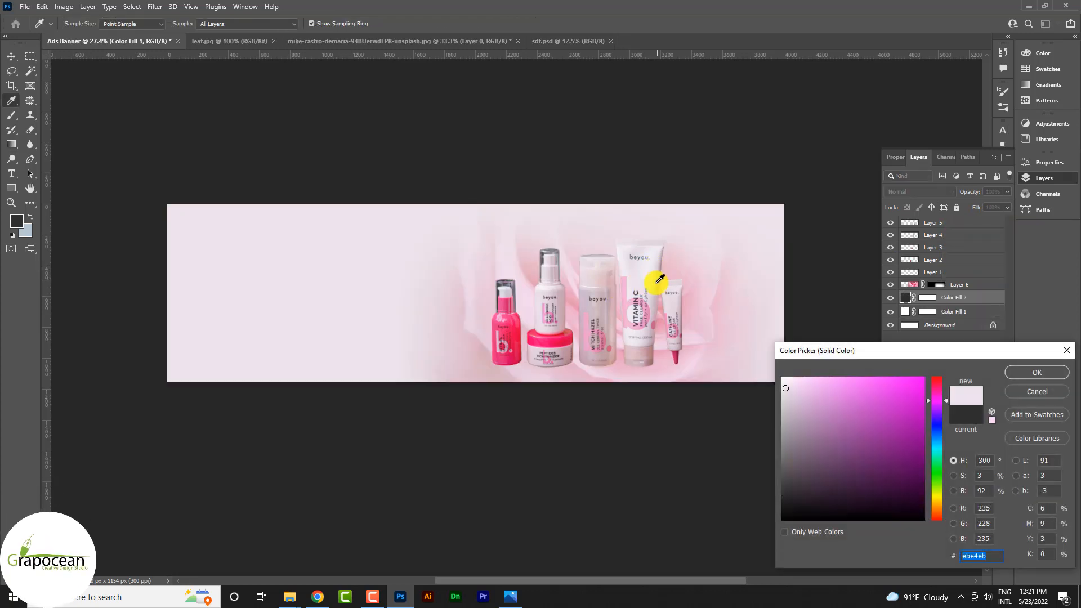
pyautogui.click(637, 281)
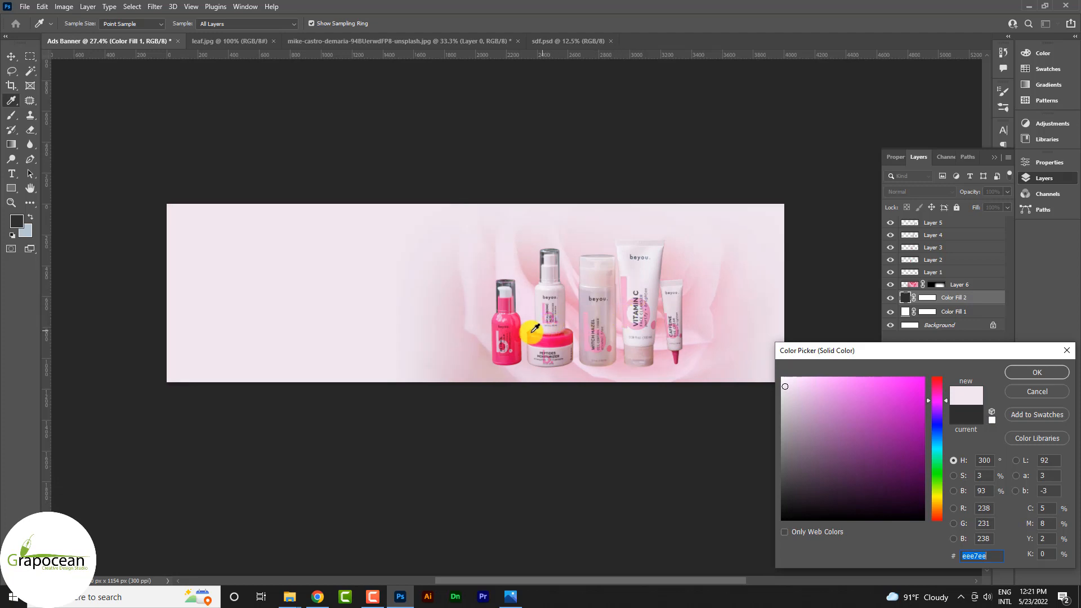
pyautogui.click(545, 308)
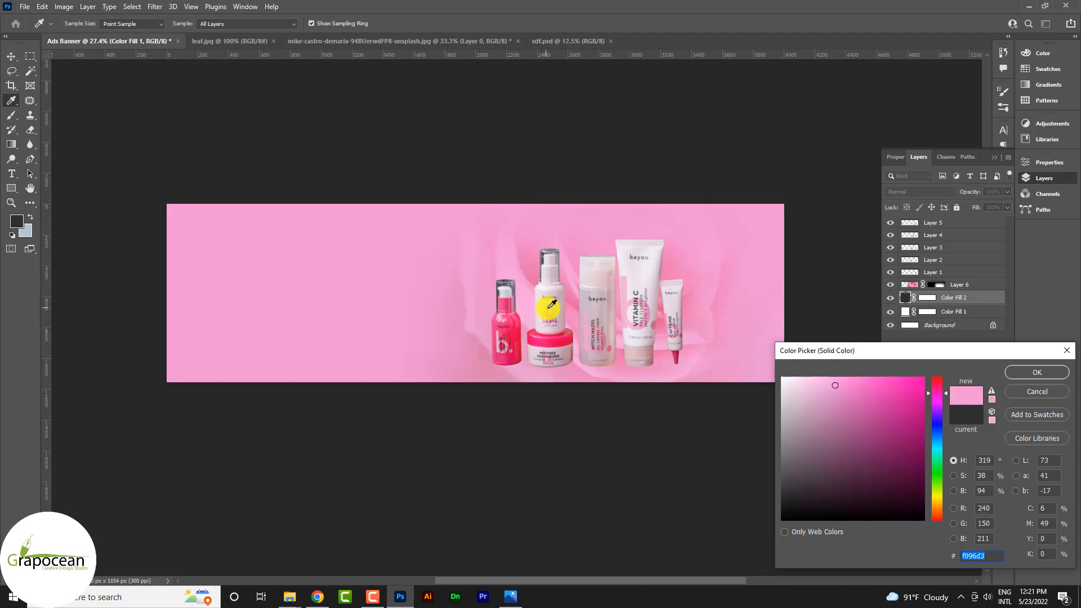
pyautogui.click(648, 279)
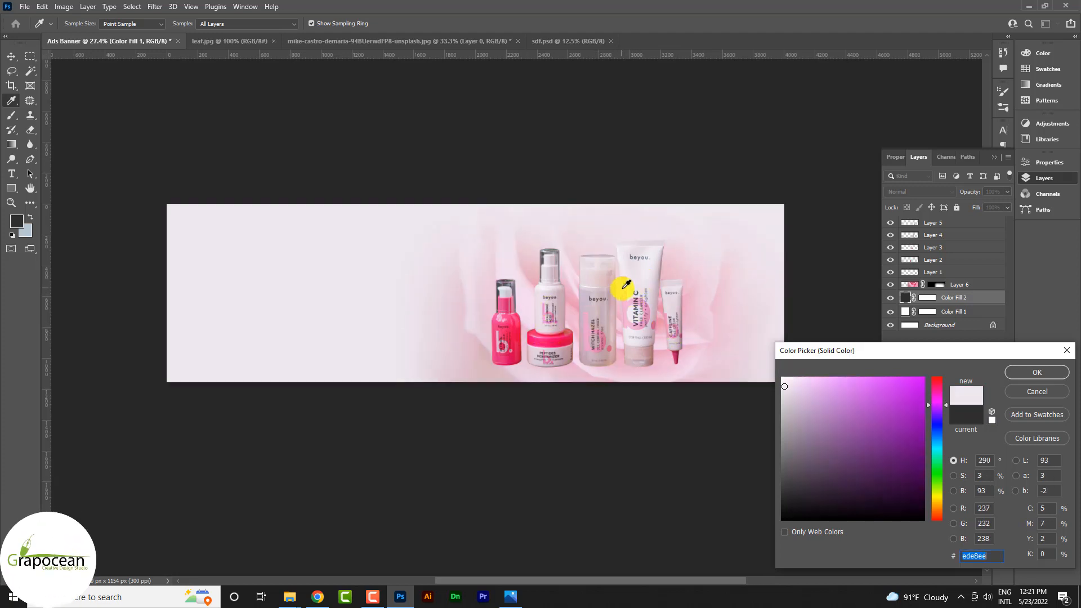
pyautogui.click(628, 285)
pyautogui.click(1024, 371)
# - Set the pink fill layer's opacity to 36%
pyautogui.press('g')
pyautogui.click(1007, 191)
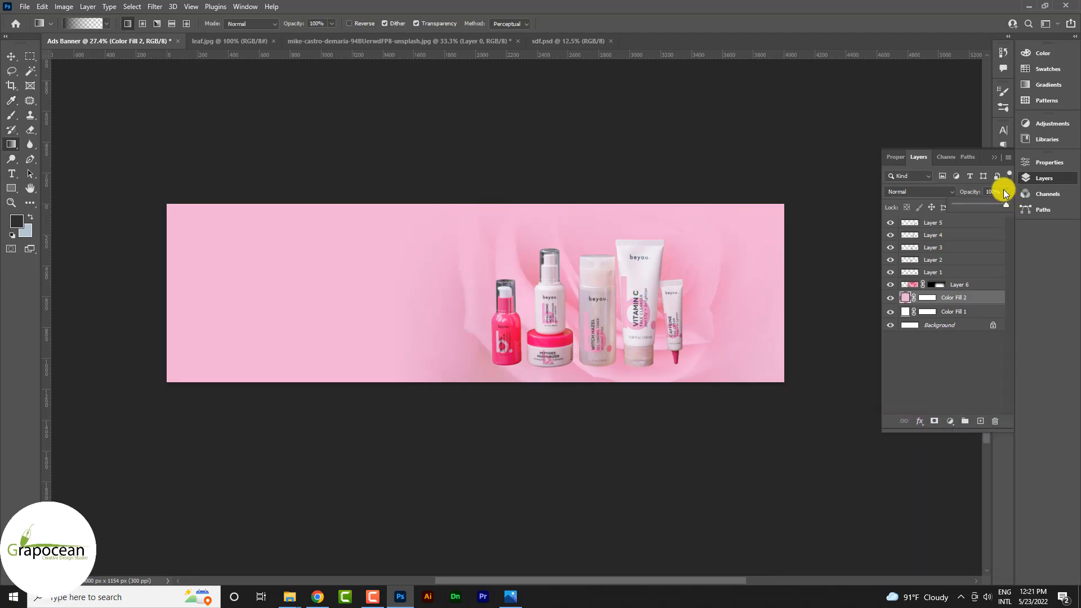
pyautogui.moveTo(1008, 203); pyautogui.dragTo(972, 209)
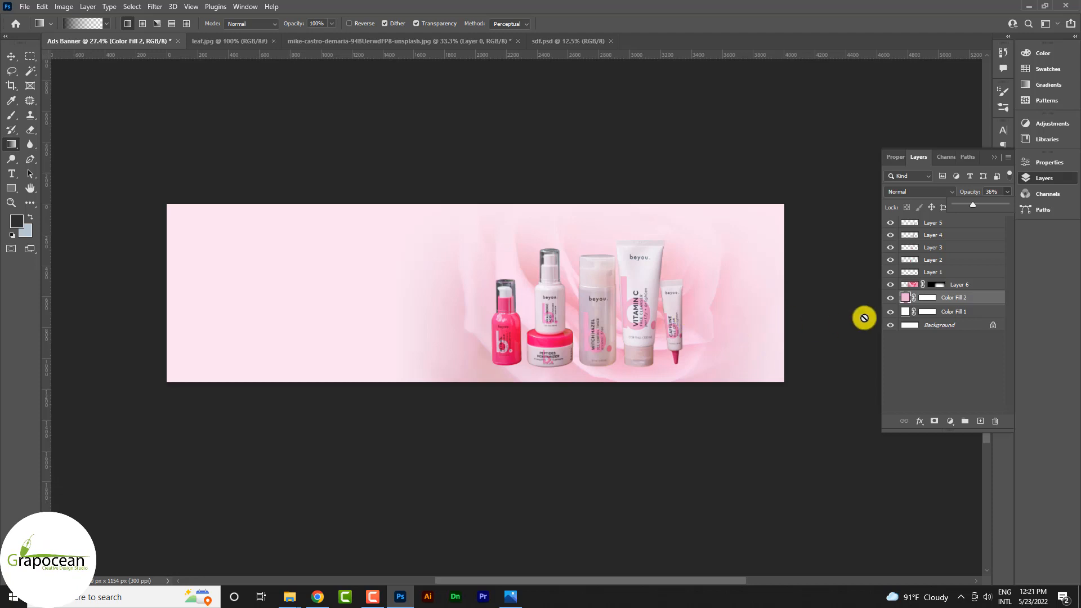
# - Set the rose layer's opacity to 54%, toggling the rose and pink fill layers' visibility to compare their effect
pyautogui.click(973, 287)
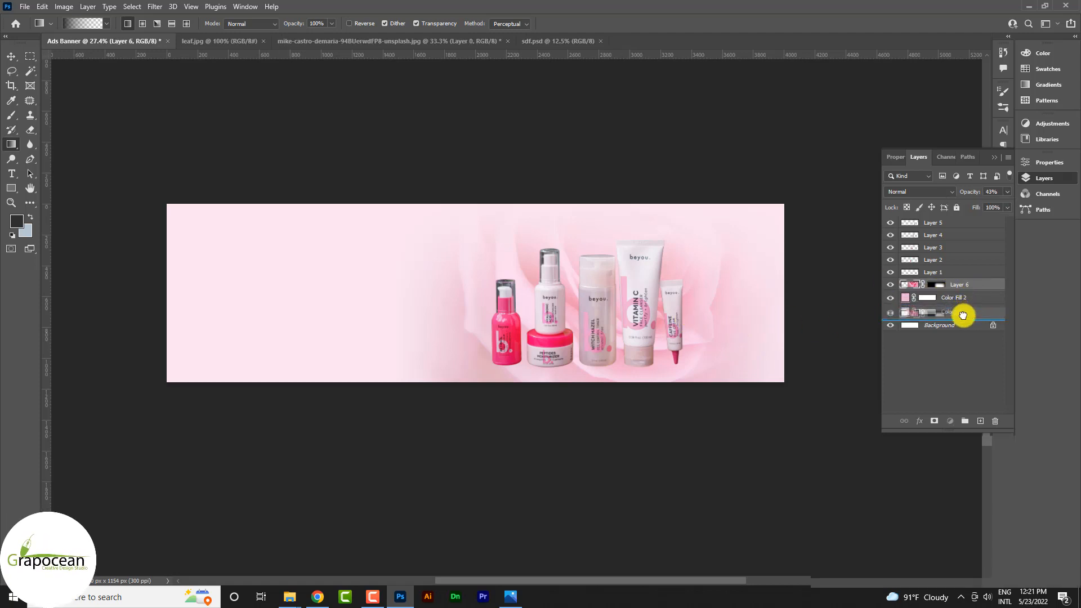
pyautogui.moveTo(1009, 191); pyautogui.dragTo(1028, 204)
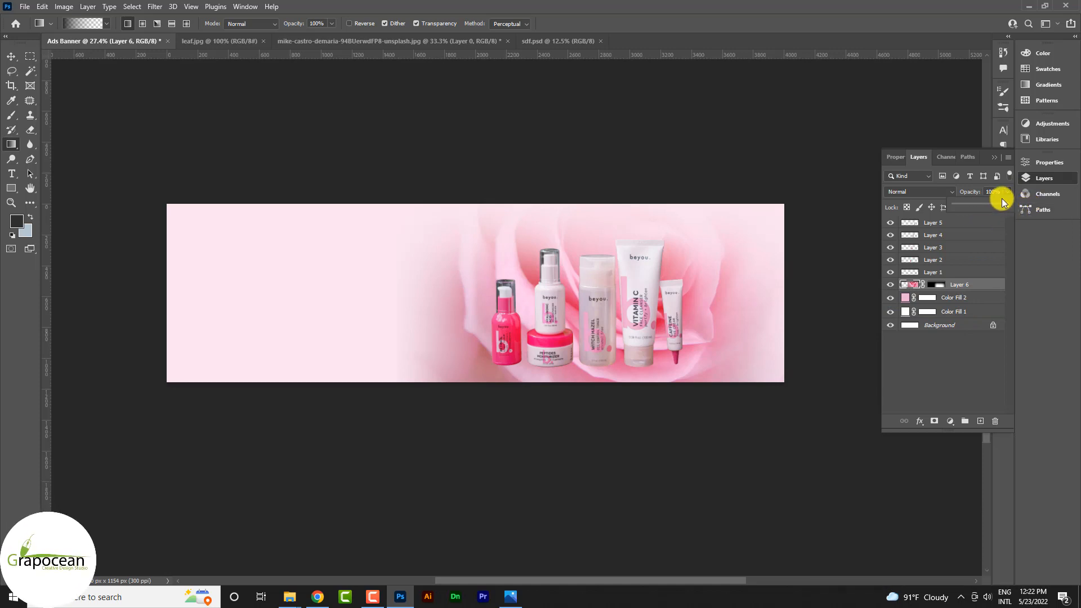
pyautogui.click(896, 286)
pyautogui.click(894, 288)
pyautogui.click(896, 289)
pyautogui.click(895, 286)
pyautogui.moveTo(1007, 205); pyautogui.dragTo(979, 205)
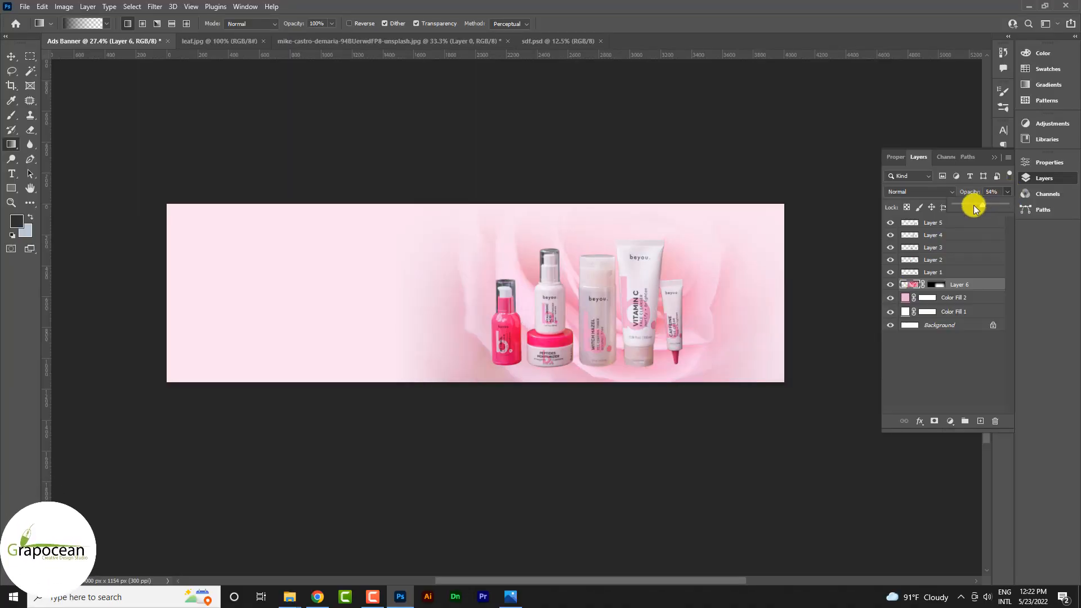
pyautogui.click(895, 301)
pyautogui.click(895, 300)
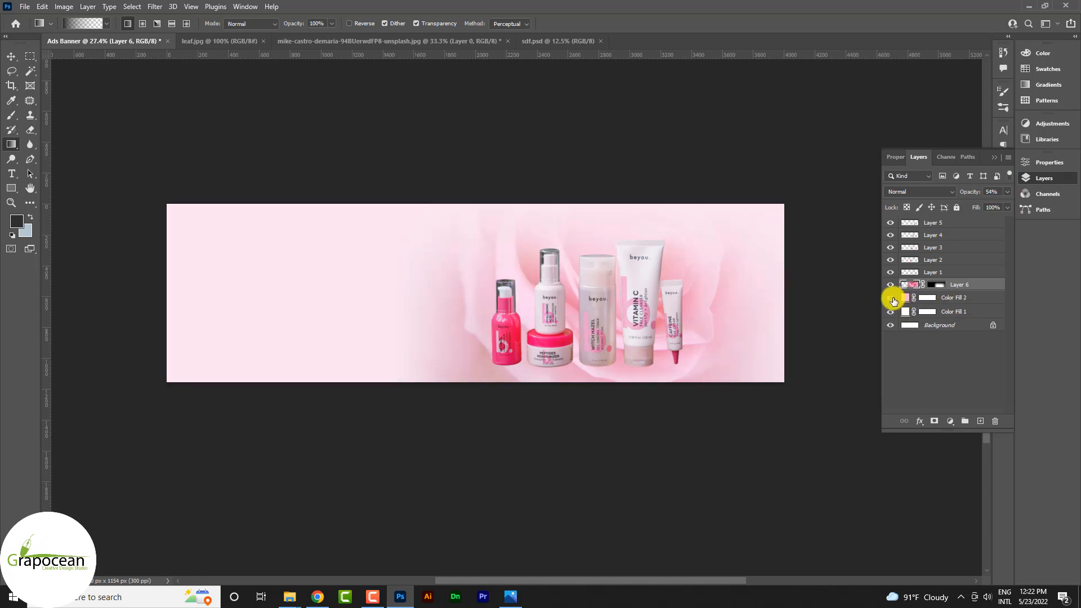
# - Paint black on the pink fill layer's mask with a large soft Brush to lighten the banner's middle and the area behind the products
pyautogui.click(933, 303)
pyautogui.rightClick(11, 115)
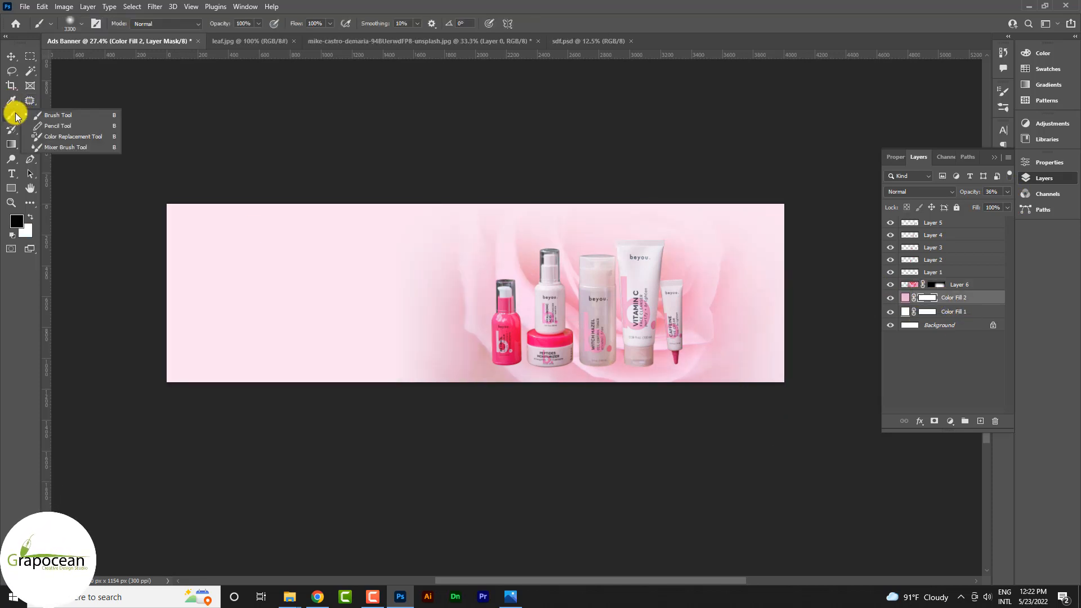
pyautogui.click(58, 115)
pyautogui.click(392, 266)
pyautogui.hotkey('ctrl', 'z')
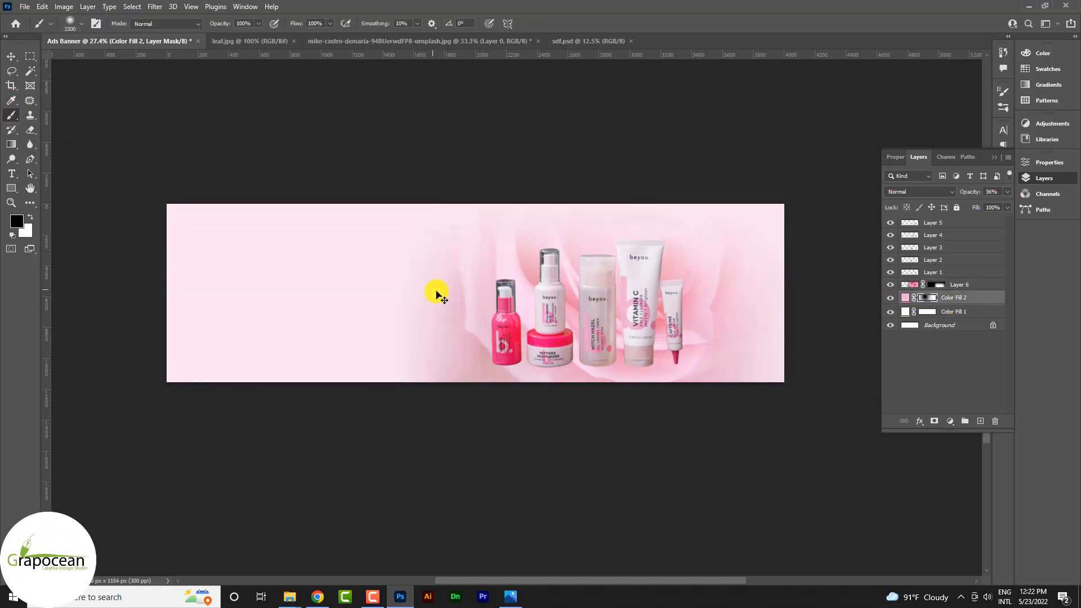
pyautogui.click(505, 306)
pyautogui.scroll(-2, 532, 341)
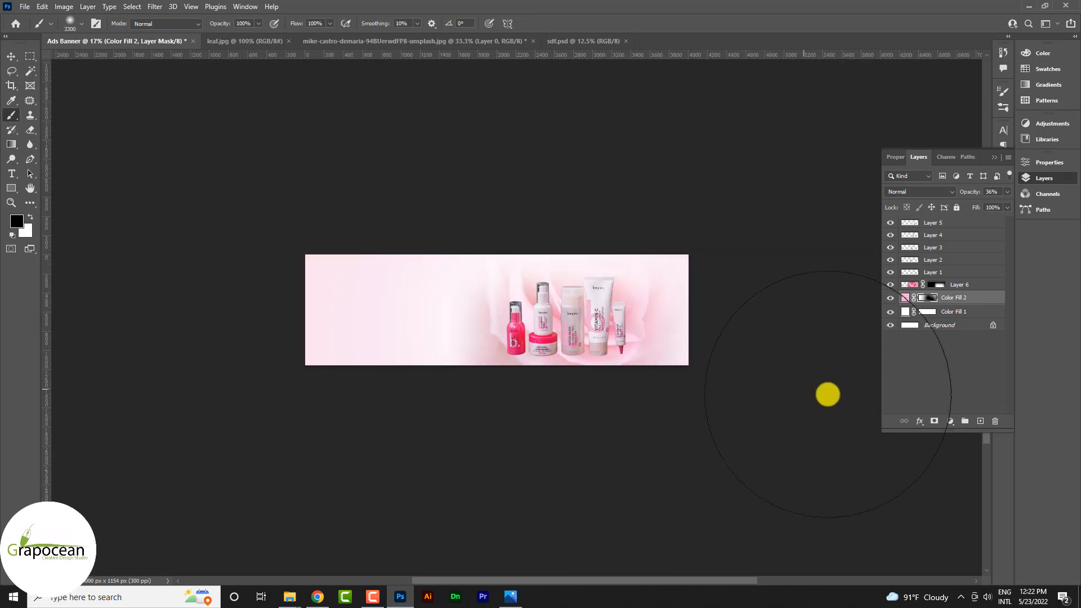
pyautogui.scroll(4, 586, 306)
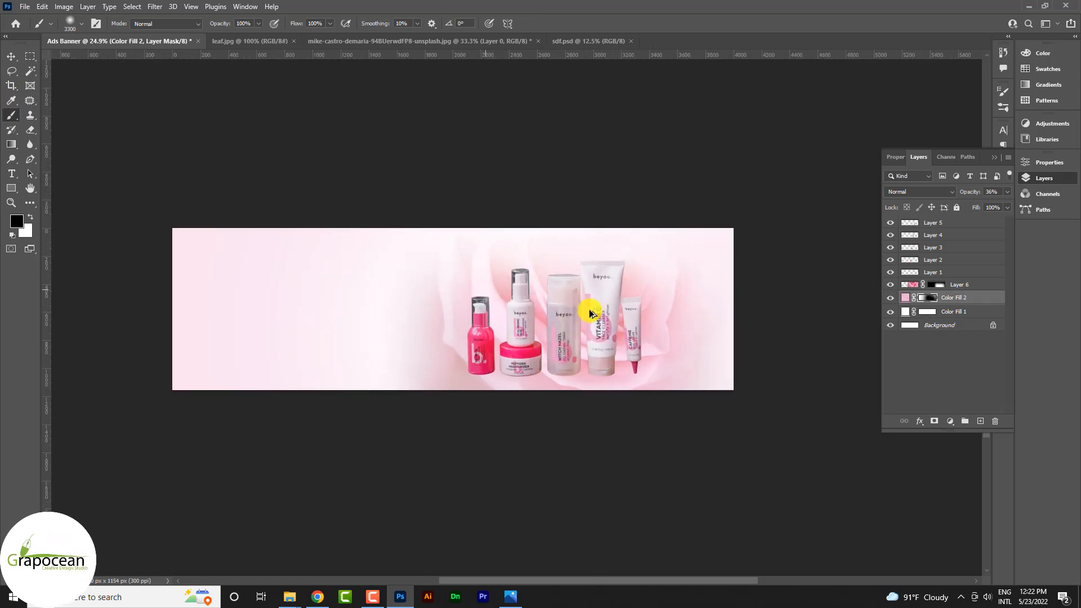
pyautogui.click(12, 56)
pyautogui.scroll(1, 704, 337)
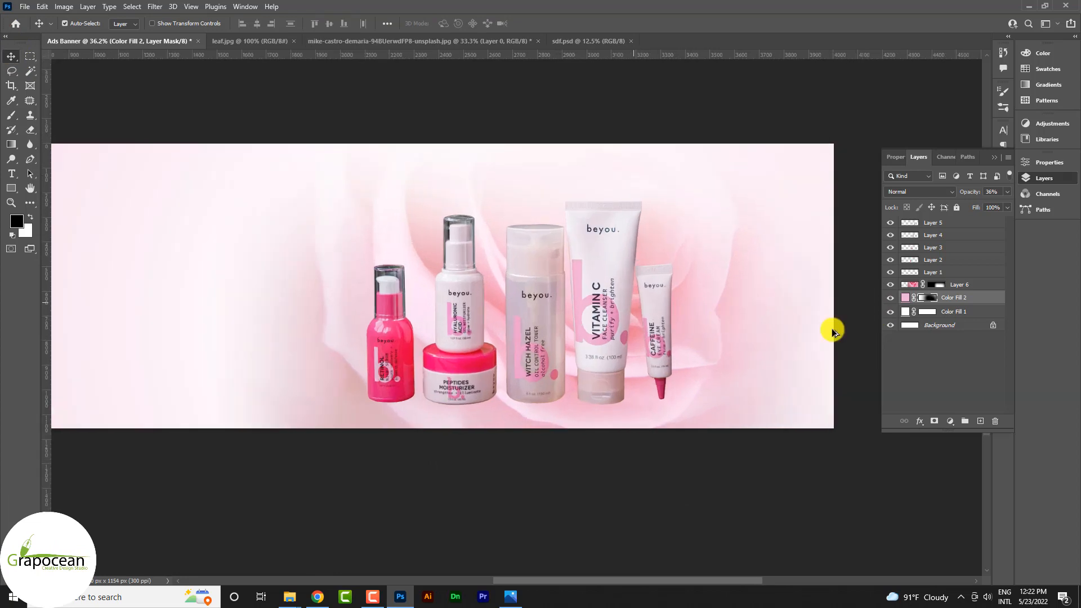
# - Move the toner bottle and face cleanser tube closer to the moisturizer jar and stack the cleanser's layer below Layer 2, behind the toner
pyautogui.click(891, 272)
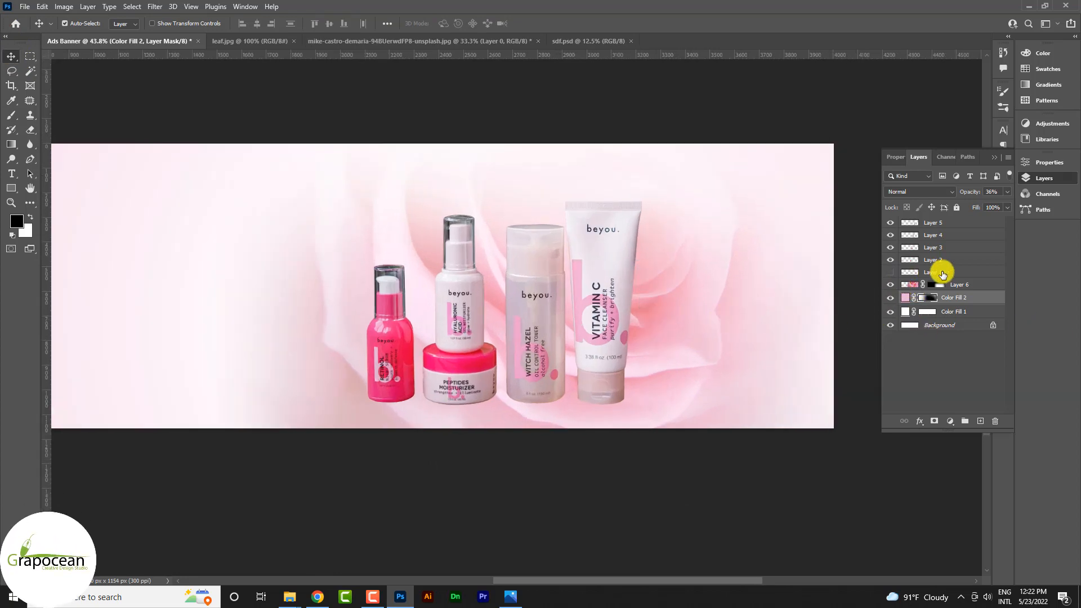
pyautogui.click(907, 274)
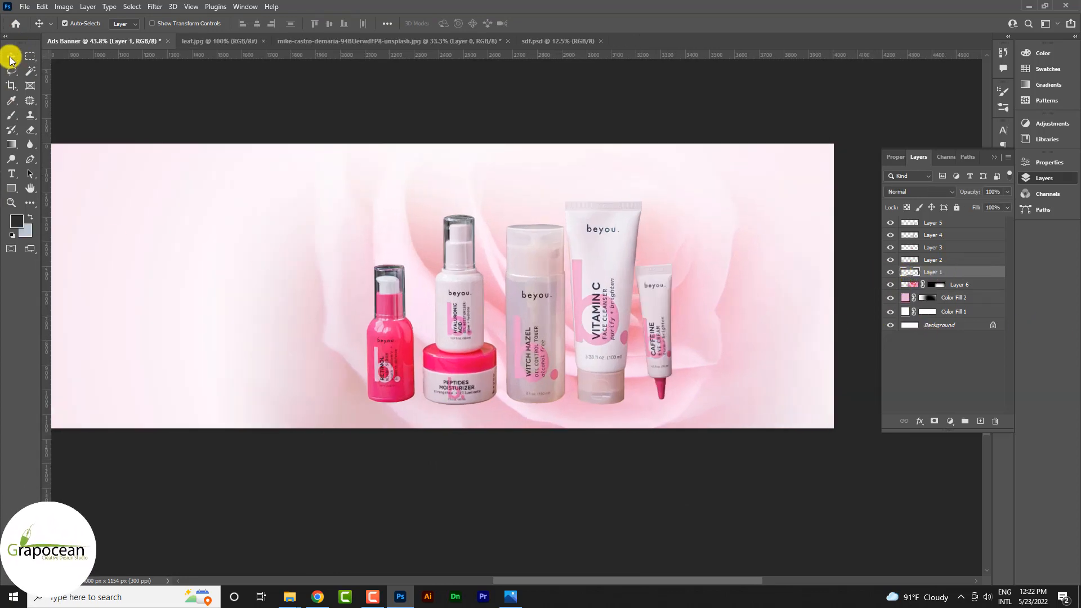
pyautogui.click(357, 452)
pyautogui.scroll(4, 660, 382)
pyautogui.moveTo(534, 351); pyautogui.dragTo(504, 369)
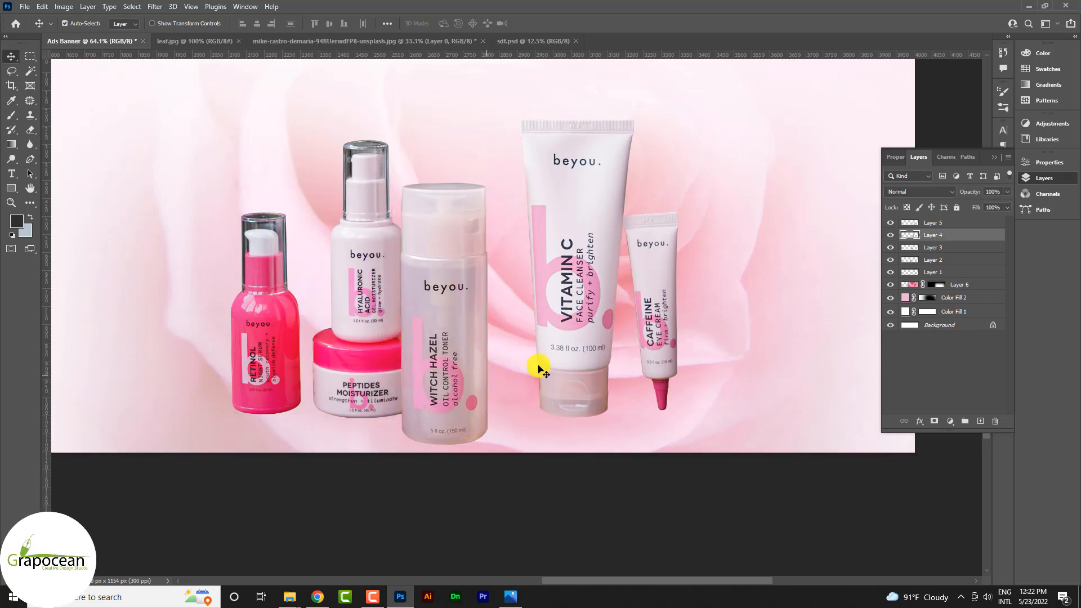
pyautogui.moveTo(589, 357); pyautogui.dragTo(534, 369)
pyautogui.moveTo(952, 229); pyautogui.dragTo(954, 268)
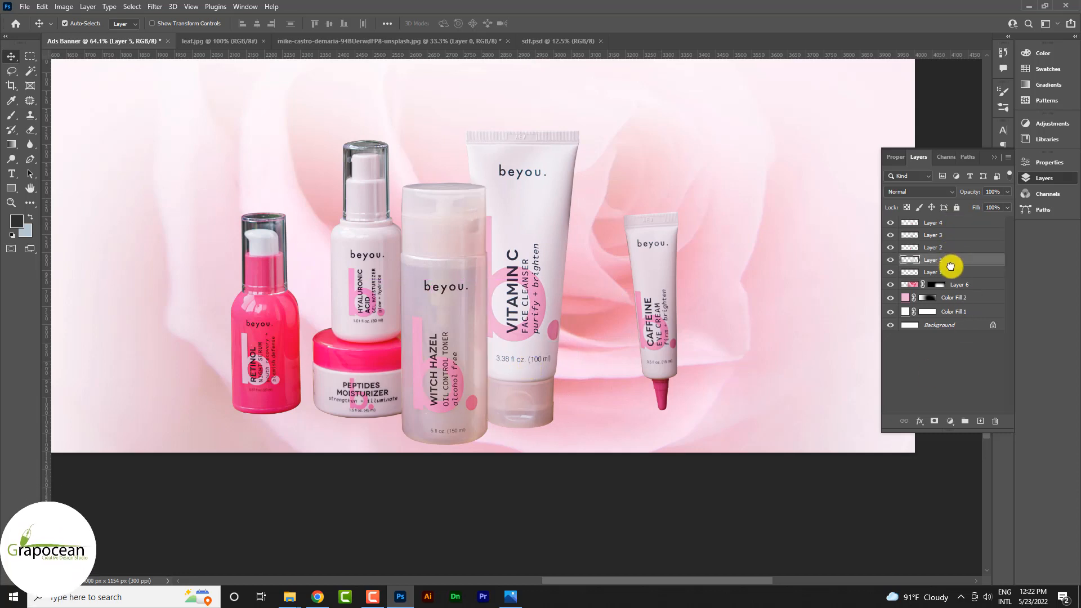
# - Overlap the eye cream tube in front of the face cleanser with its layer on top, and move the retinol bottle closer to the jar
pyautogui.moveTo(660, 347); pyautogui.dragTo(589, 357)
pyautogui.moveTo(953, 274); pyautogui.dragTo(952, 222)
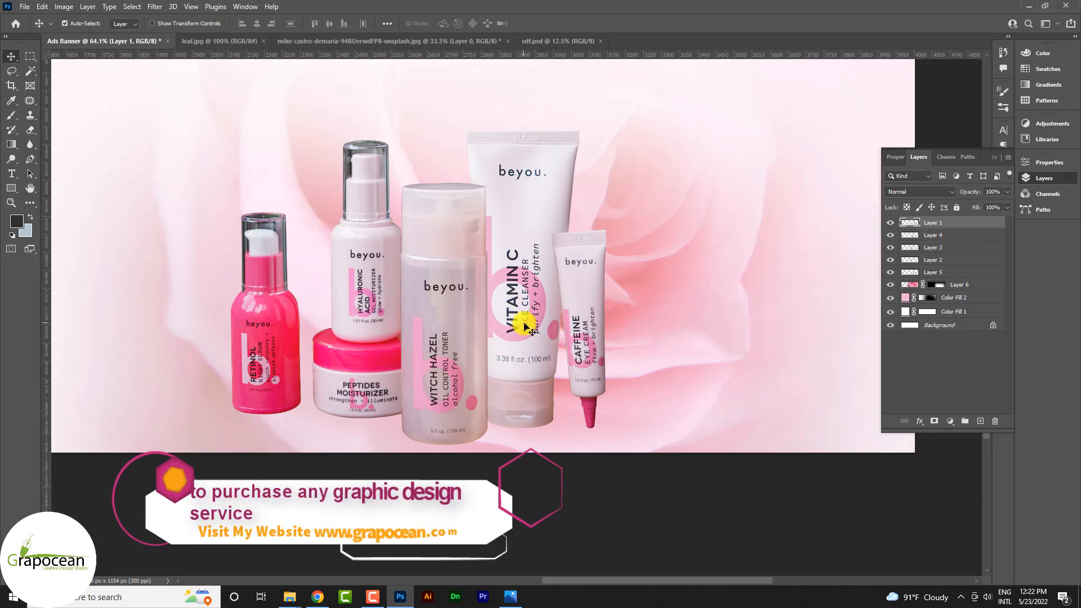
pyautogui.moveTo(586, 321); pyautogui.dragTo(580, 333)
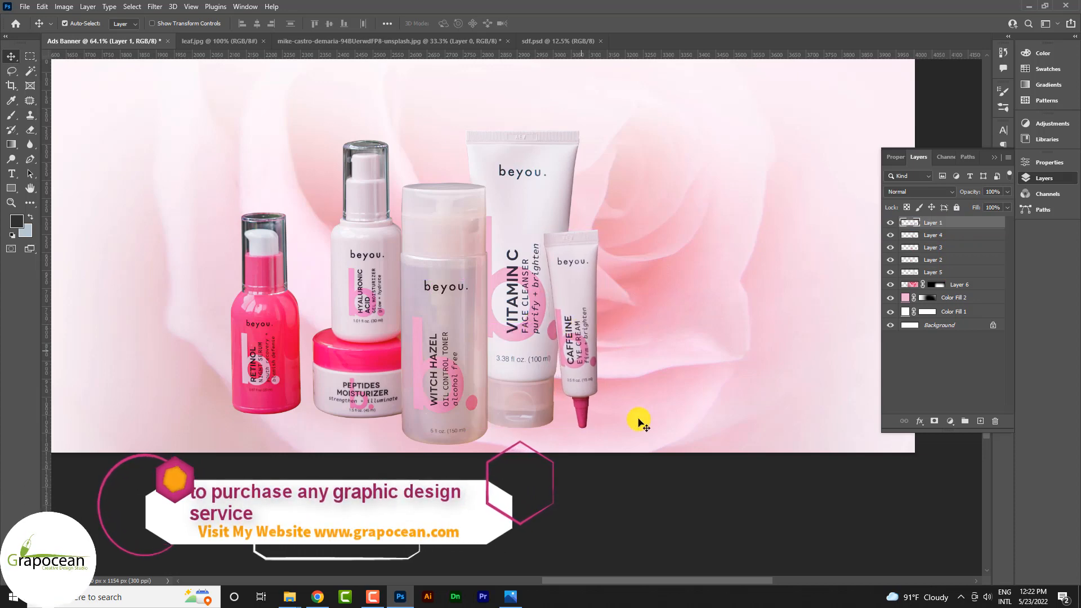
pyautogui.scroll(-3, 664, 436)
pyautogui.moveTo(401, 388); pyautogui.dragTo(418, 370)
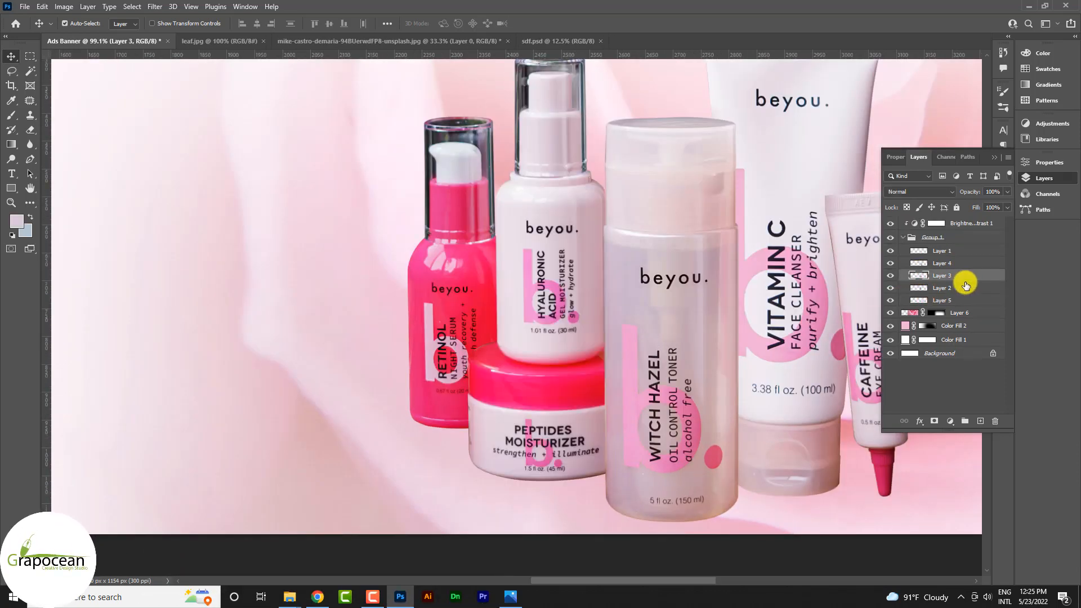
# - Open the Camera Raw Filter on the gel moisturizer and jar layer (Layer 3) with a side-by-side before/after comparison
pyautogui.click(155, 7)
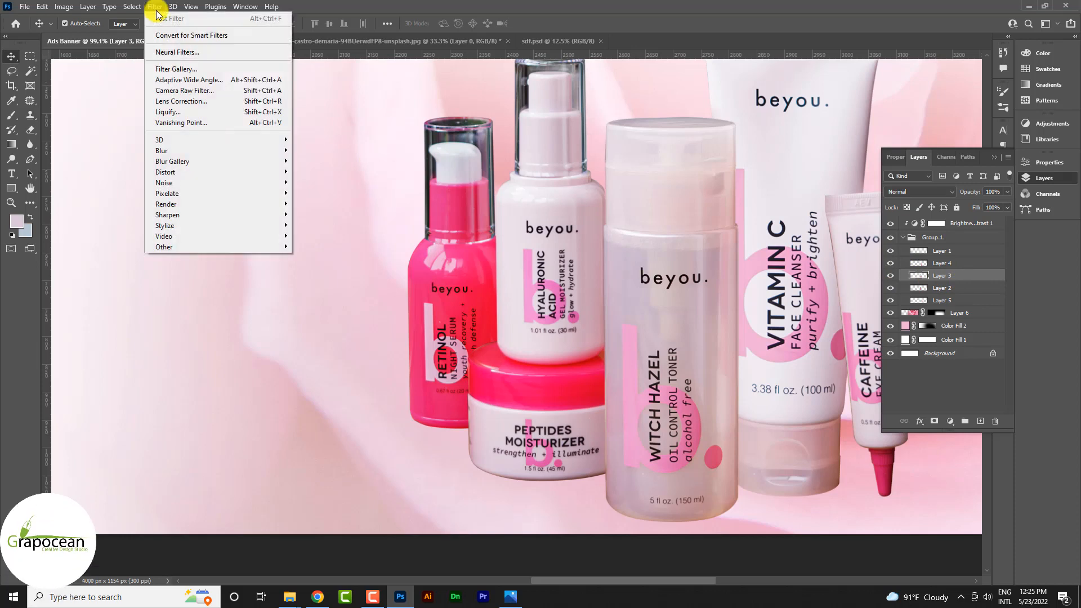
pyautogui.click(194, 71)
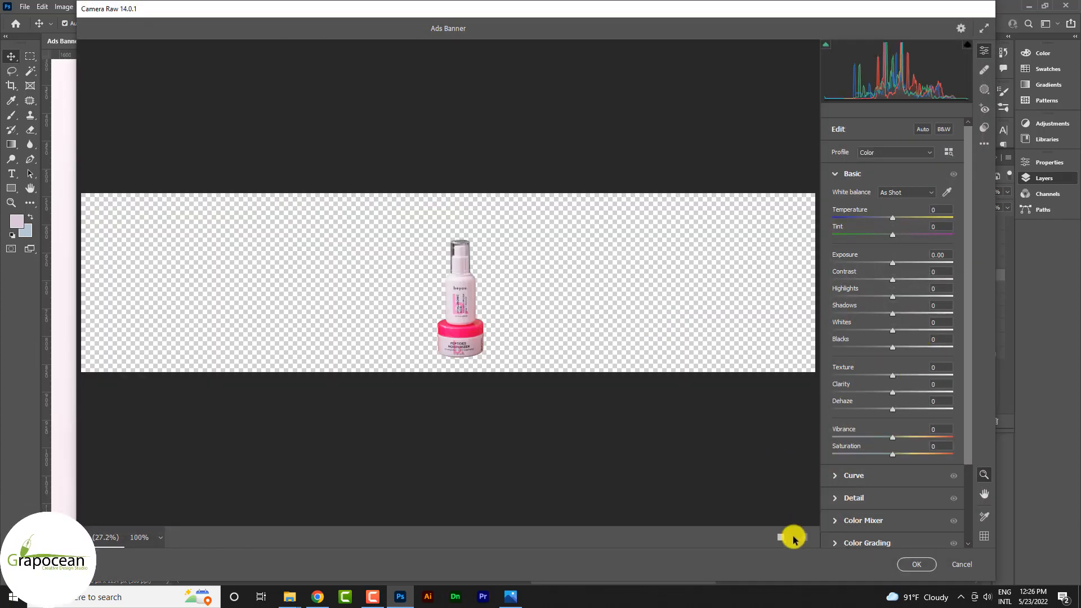
pyautogui.click(793, 539)
pyautogui.moveTo(252, 289); pyautogui.dragTo(379, 282)
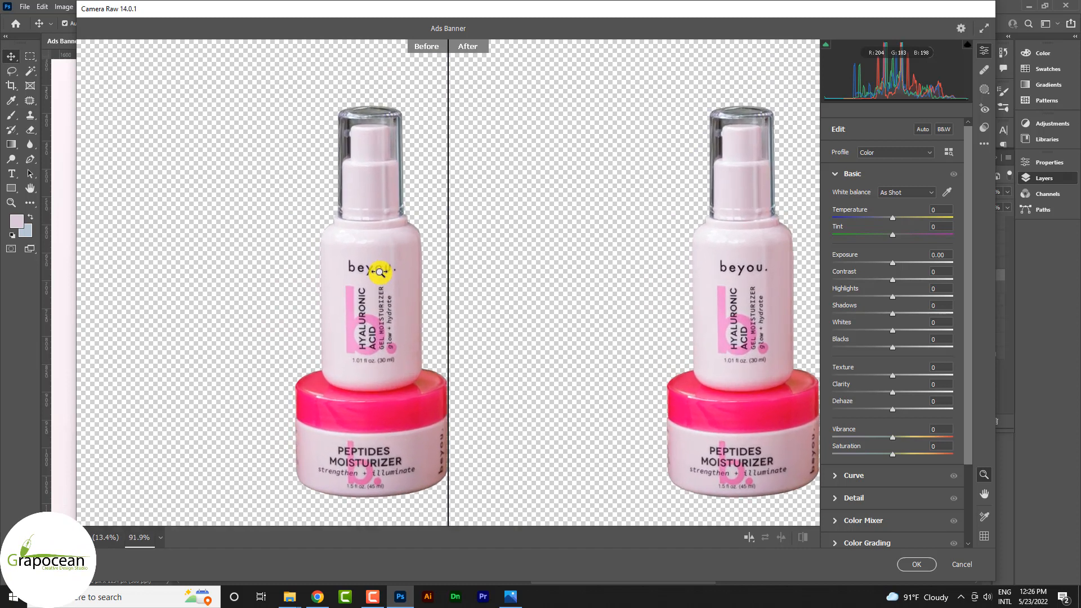
pyautogui.moveTo(497, 283); pyautogui.dragTo(849, 314)
pyautogui.scroll(-6, 507, 252)
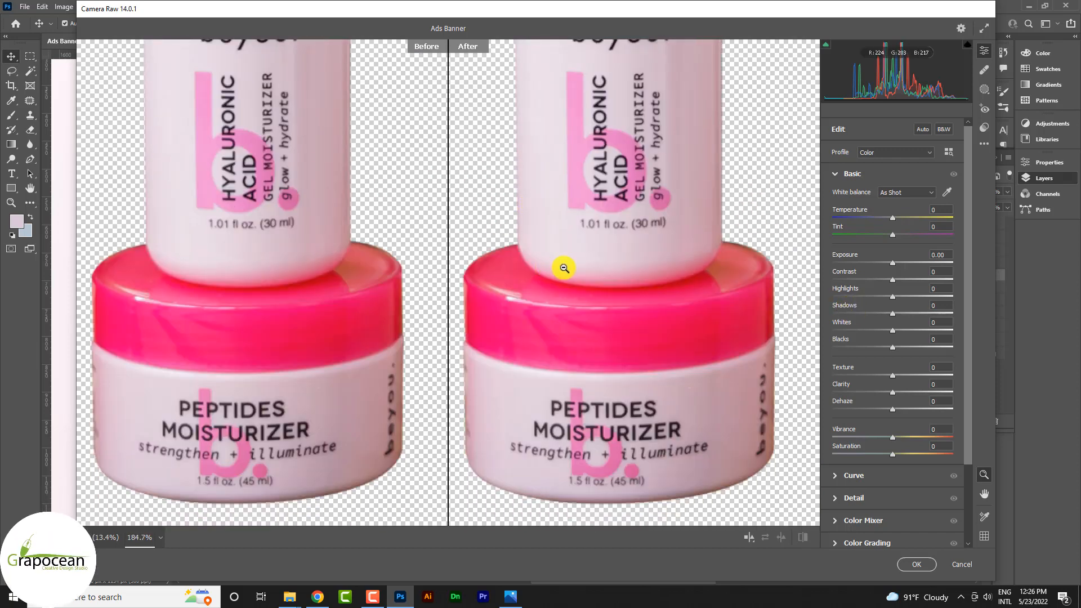
pyautogui.scroll(-2, 564, 279)
pyautogui.scroll(-3, 565, 279)
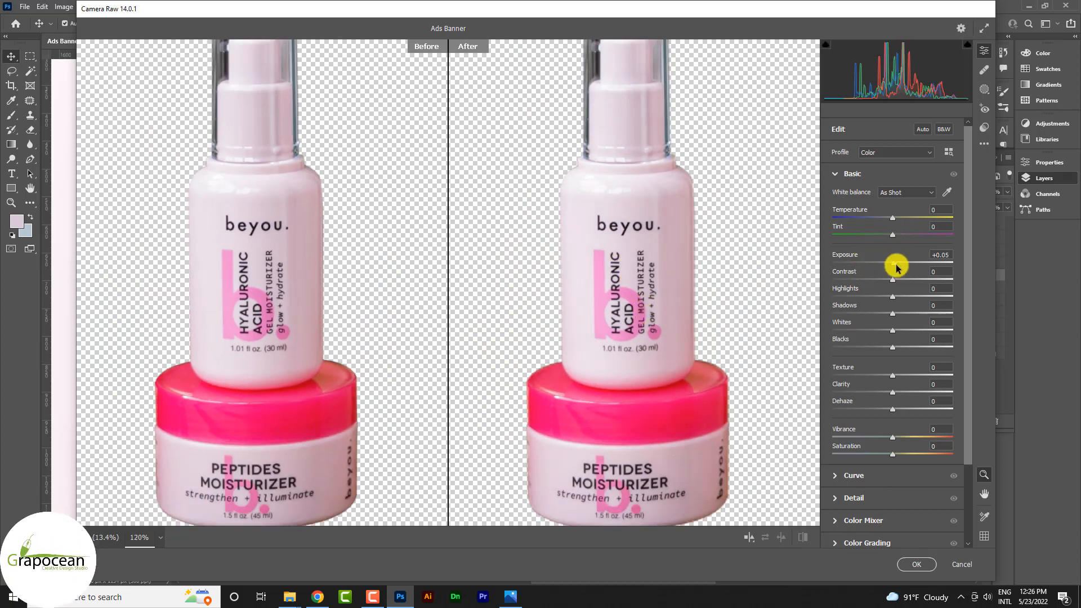
# - Set Exposure to +0.75, Contrast +7, Highlights +16, Shadows +8, Whites +7, Blacks -9, Texture +16 and Clarity +12
pyautogui.moveTo(897, 267); pyautogui.dragTo(897, 314)
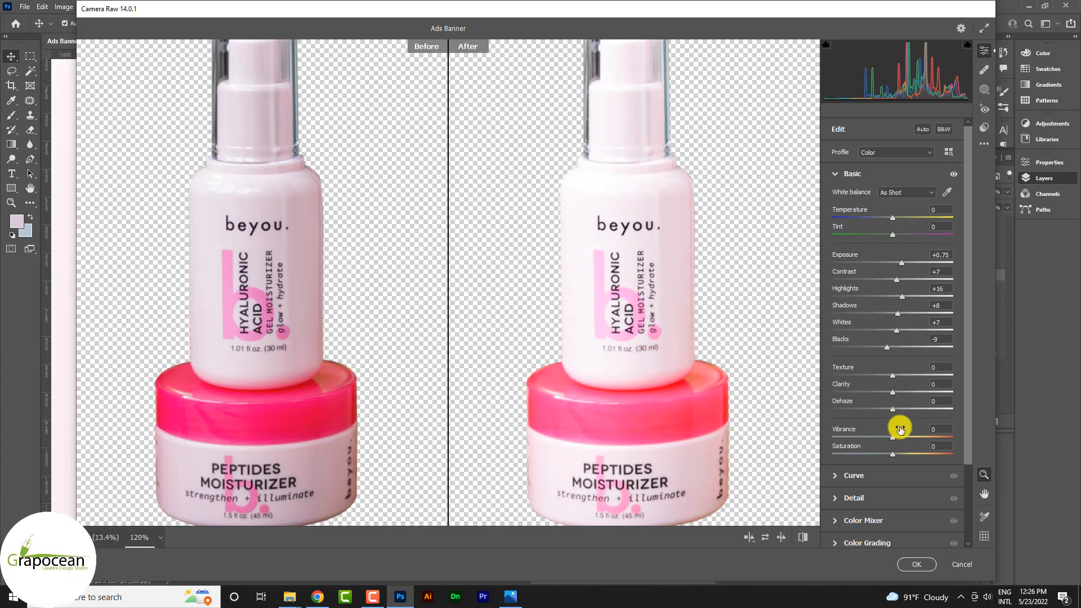
pyautogui.moveTo(896, 391); pyautogui.dragTo(912, 377)
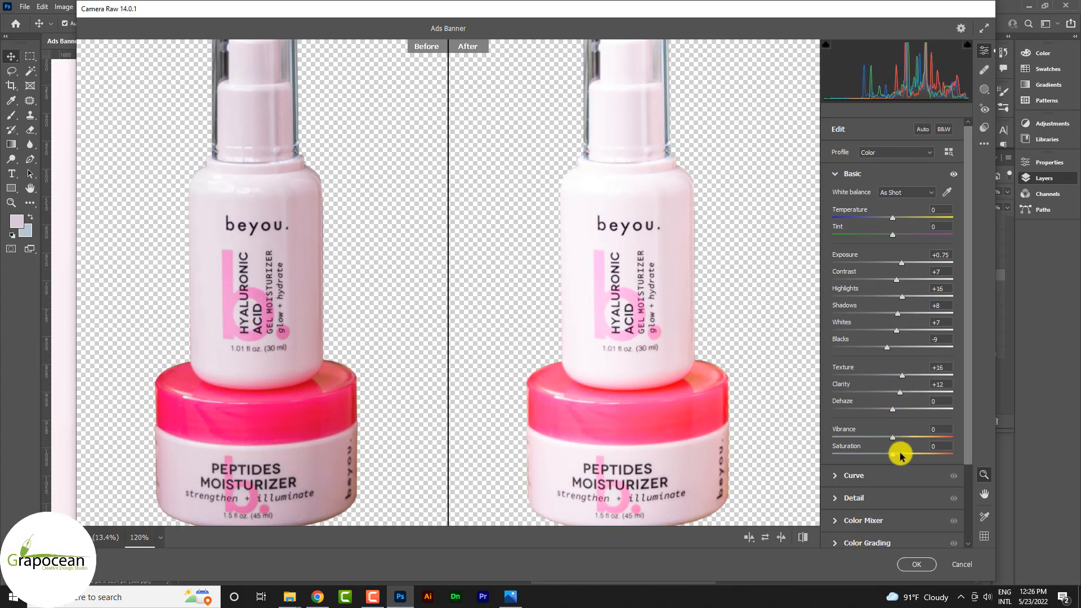
# - Adjust the detail settings to Sharpening 50, Noise Reduction 18 and Color Noise Reduction 44
pyautogui.scroll(-2, 901, 455)
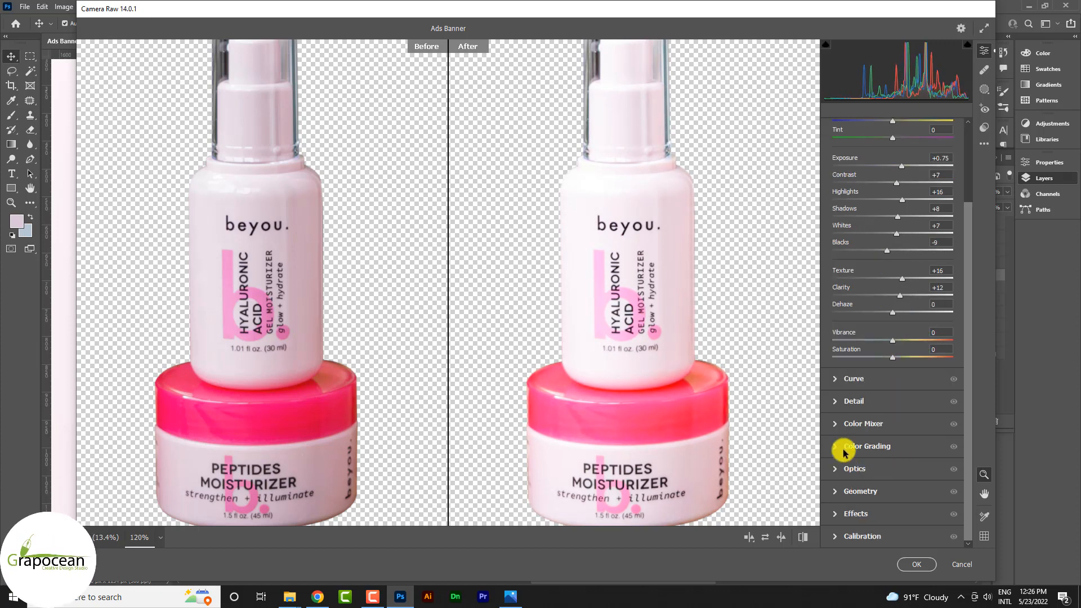
pyautogui.click(838, 402)
pyautogui.moveTo(837, 248); pyautogui.dragTo(904, 258)
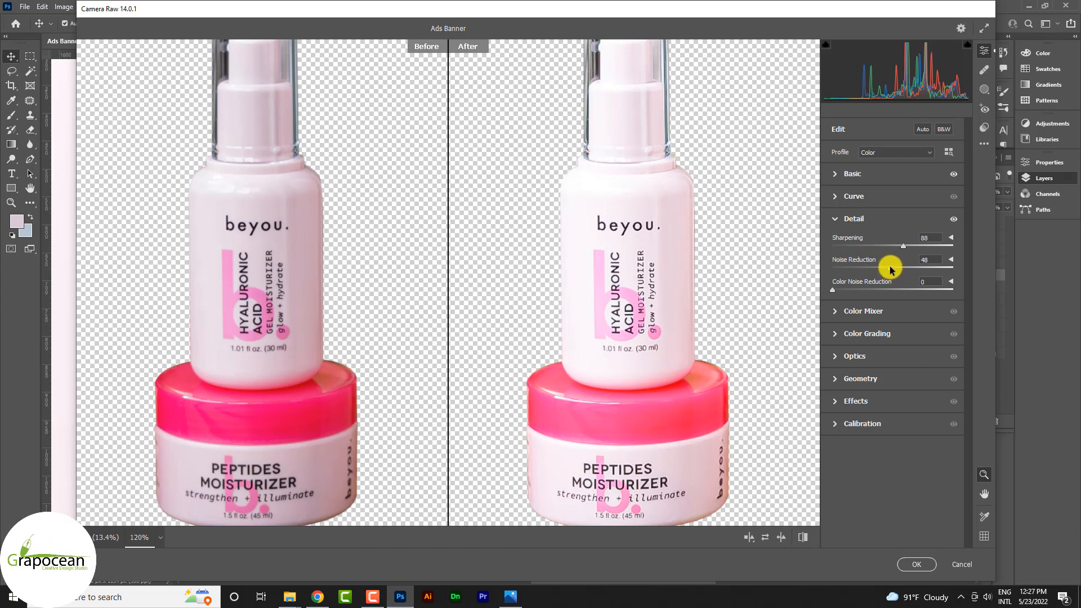
pyautogui.moveTo(836, 290); pyautogui.dragTo(871, 289)
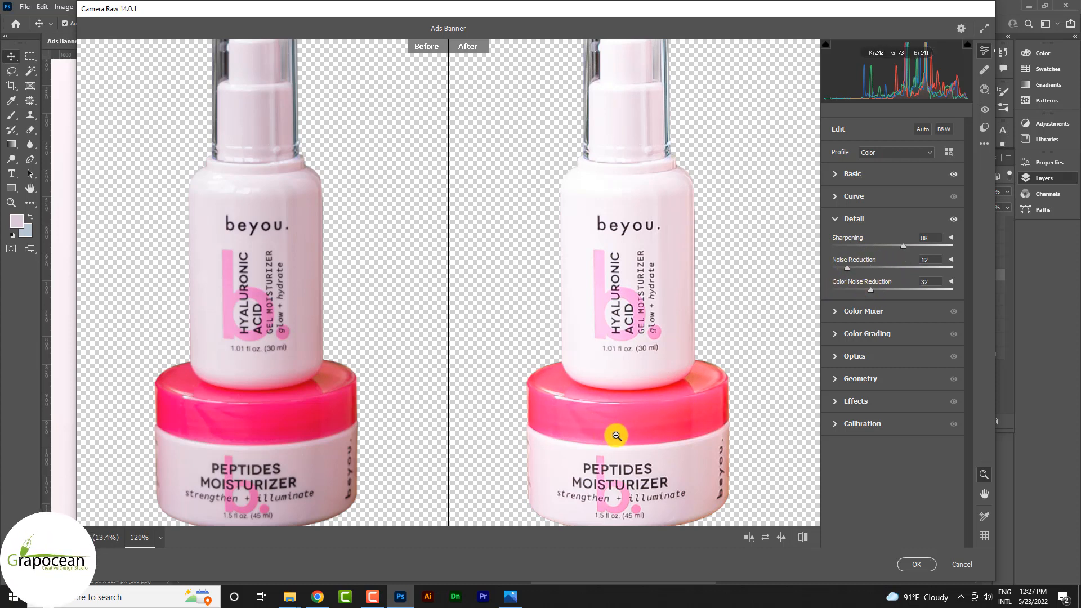
pyautogui.scroll(-2, 637, 439)
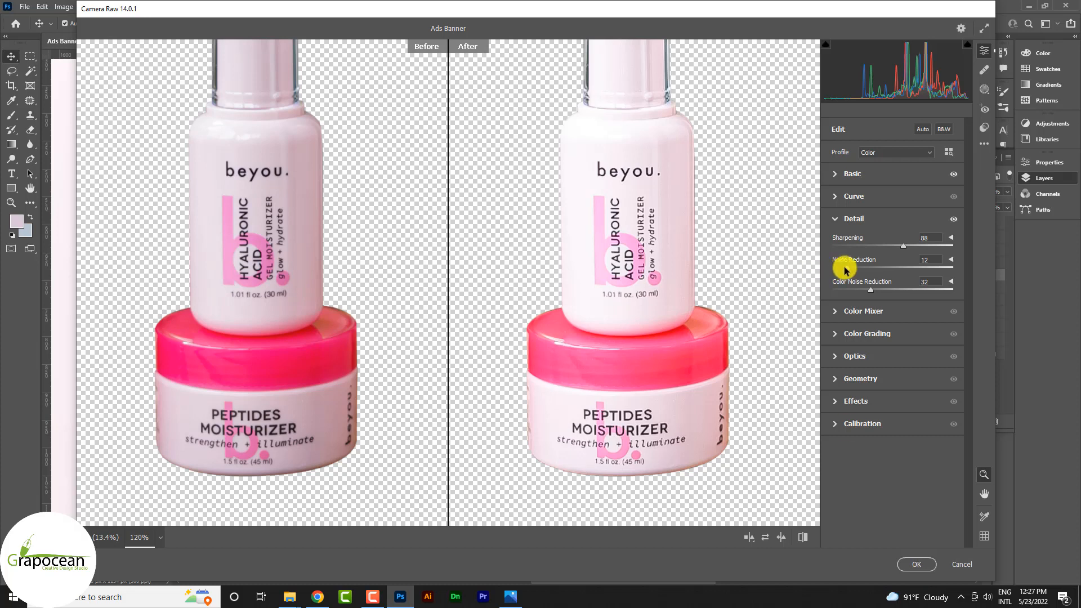
pyautogui.moveTo(845, 268); pyautogui.dragTo(824, 272)
pyautogui.moveTo(901, 252); pyautogui.dragTo(871, 249)
pyautogui.moveTo(896, 292); pyautogui.dragTo(889, 307)
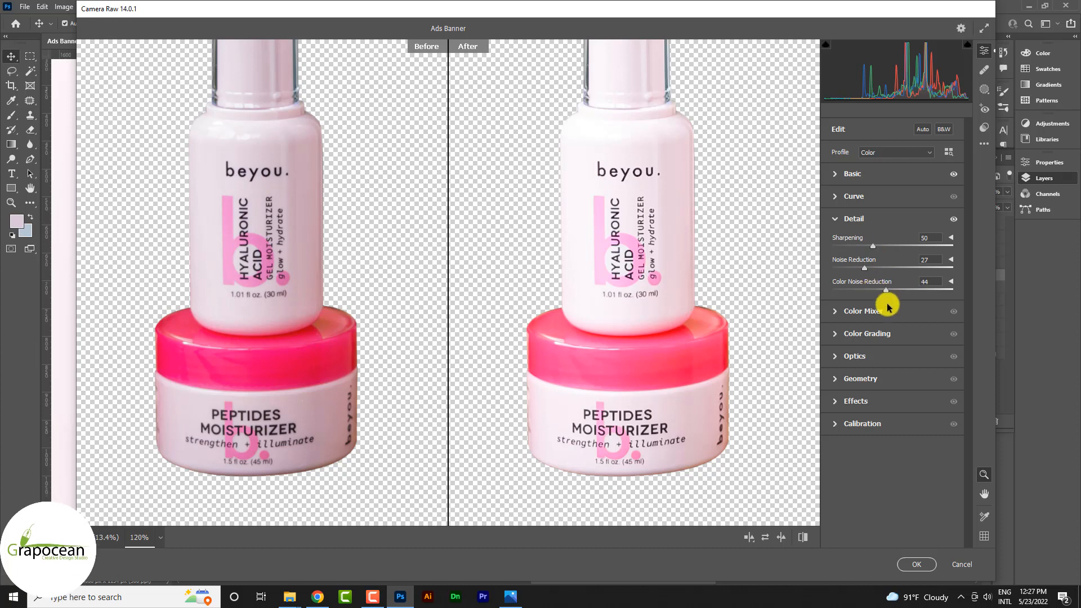
pyautogui.moveTo(853, 269); pyautogui.dragTo(854, 269)
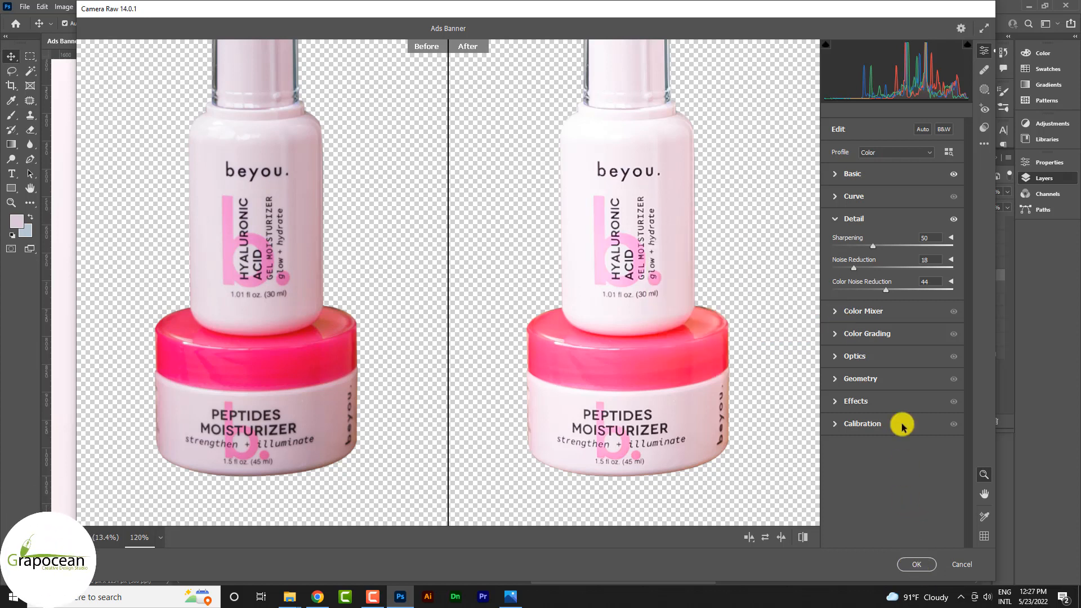
# - Set Exposure to +0.50, Contrast -16, Highlights +22, Shadows +48 and Whites +39, and apply the Camera Raw filter
pyautogui.click(838, 173)
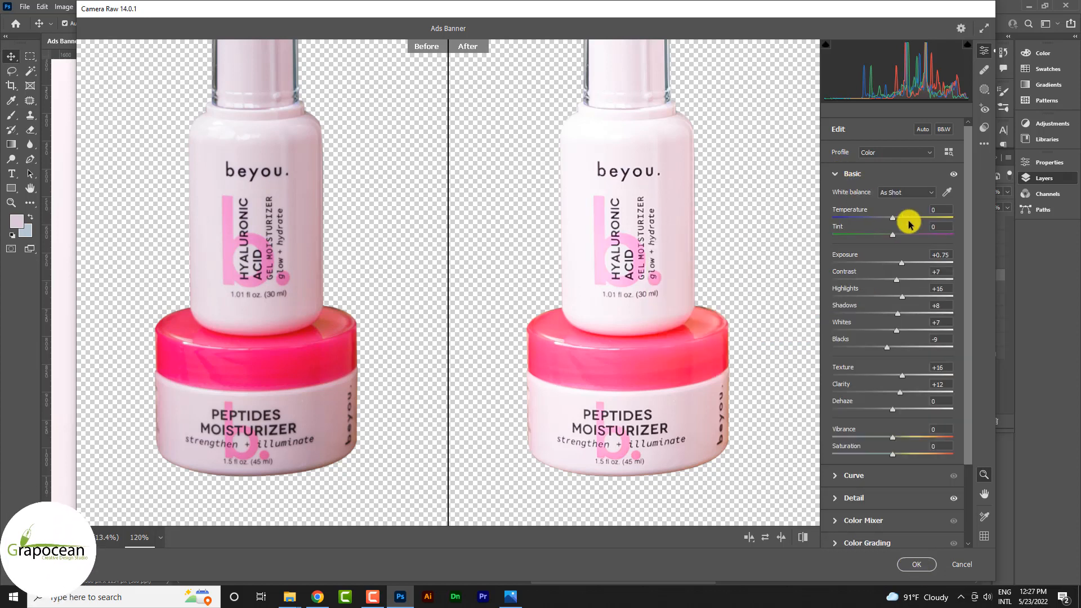
pyautogui.moveTo(901, 264); pyautogui.dragTo(921, 332)
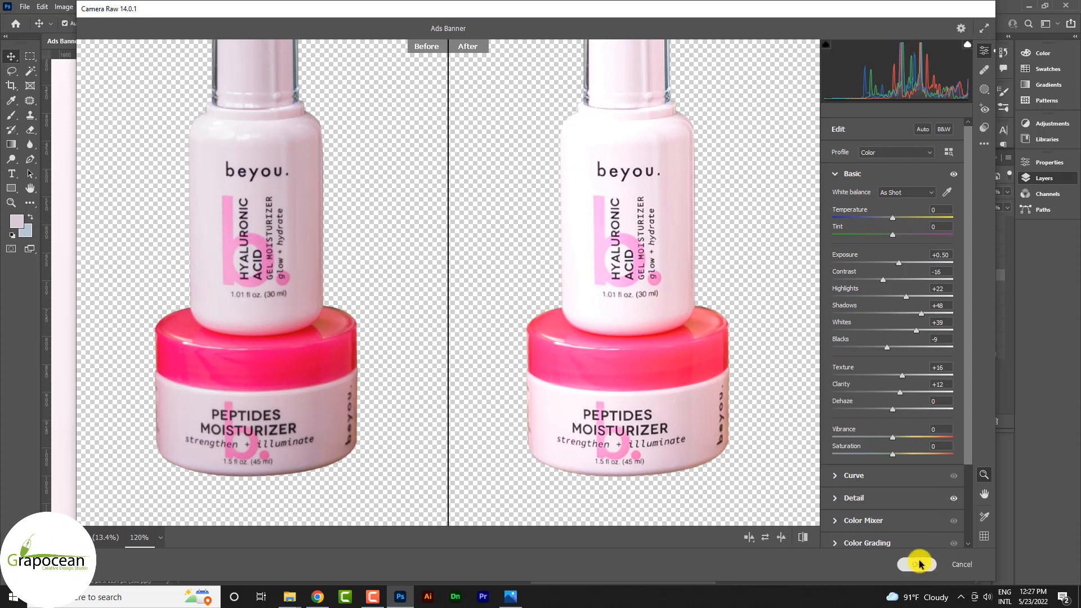
pyautogui.click(918, 565)
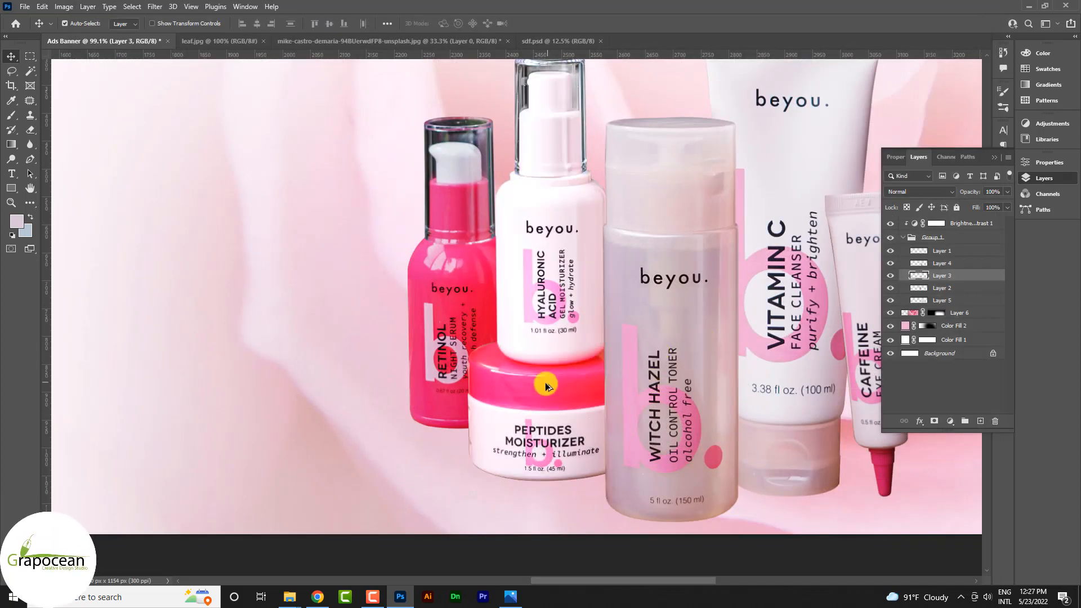
# - Load the toner bottle's outline as a selection and paint its edges white with a soft Brush on a new layer
pyautogui.scroll(-5, 546, 386)
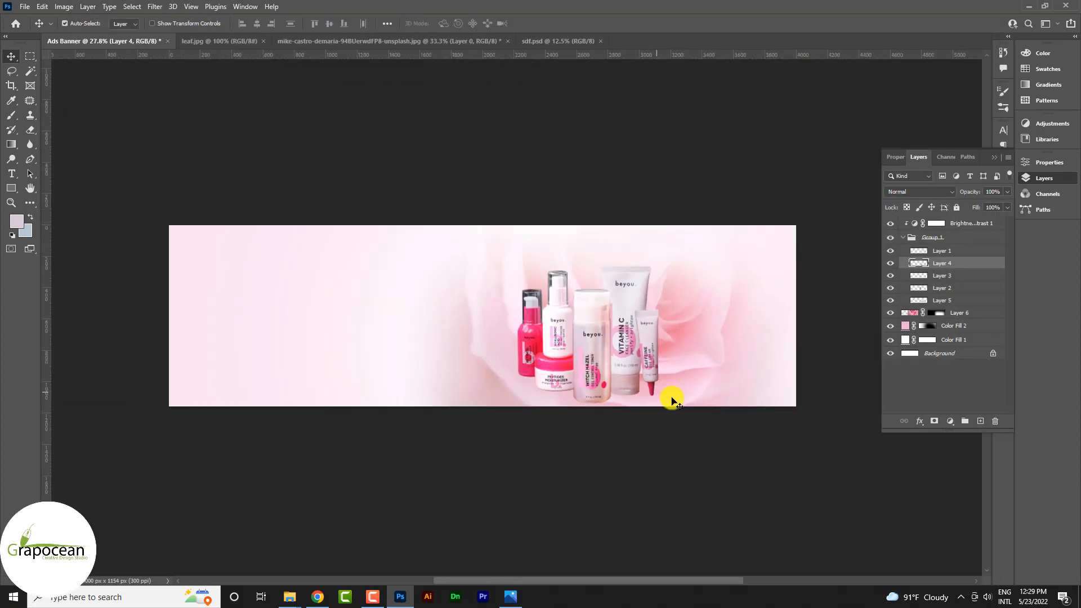
pyautogui.scroll(3, 665, 366)
pyautogui.scroll(5, 641, 317)
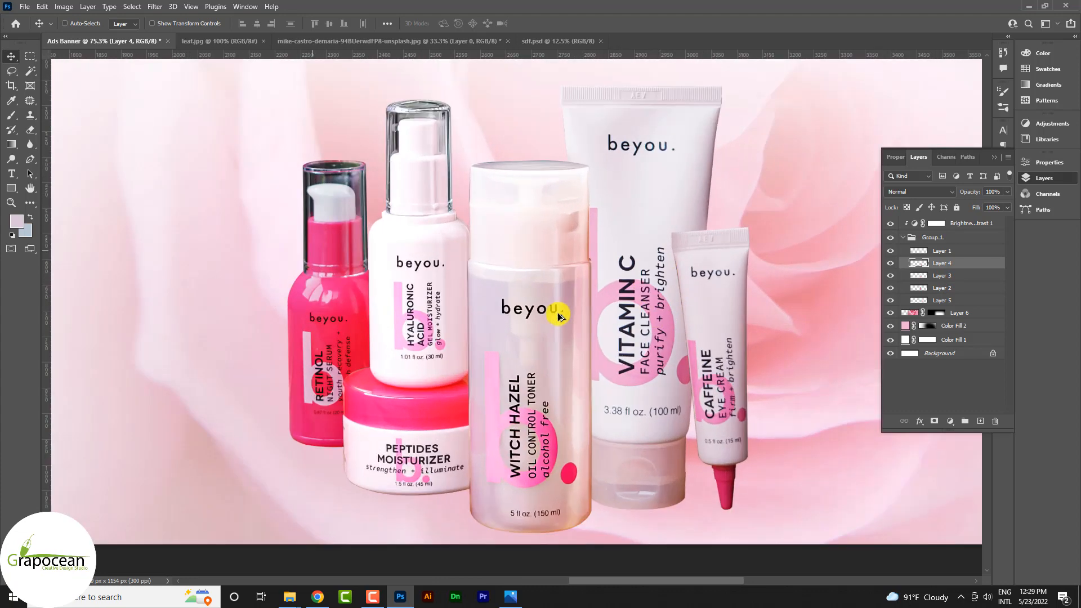
pyautogui.press('b')
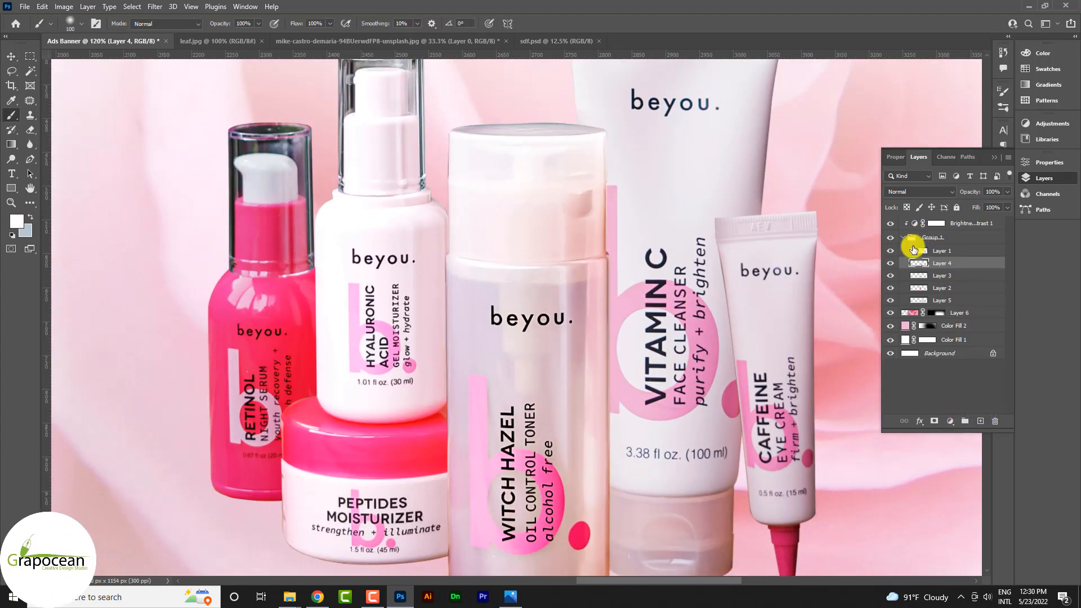
pyautogui.keyDown('ctrl'); pyautogui.click(919, 263); pyautogui.keyUp('ctrl')
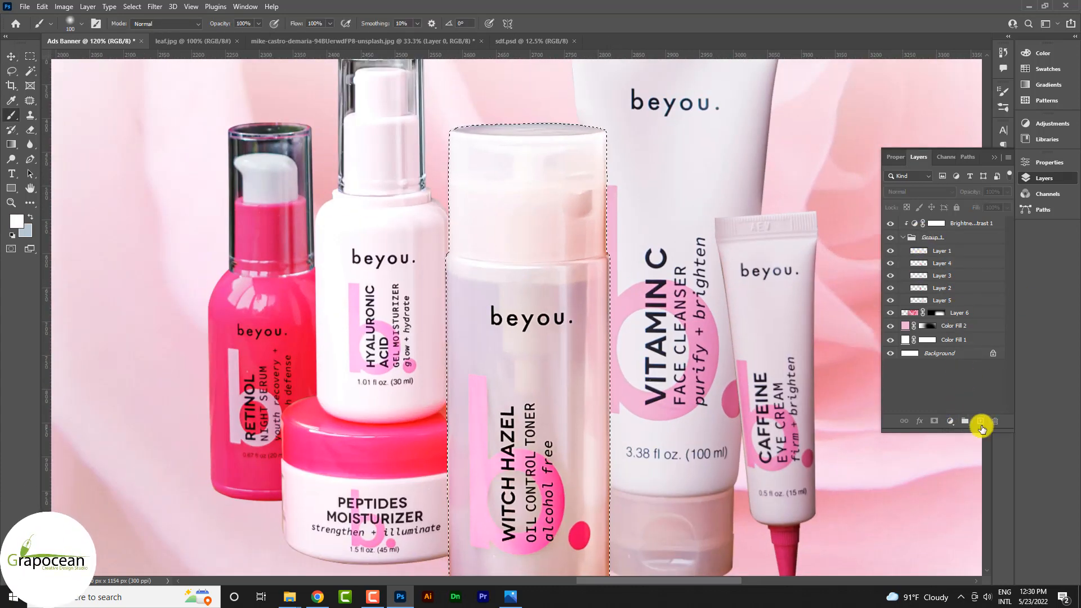
pyautogui.click(981, 421)
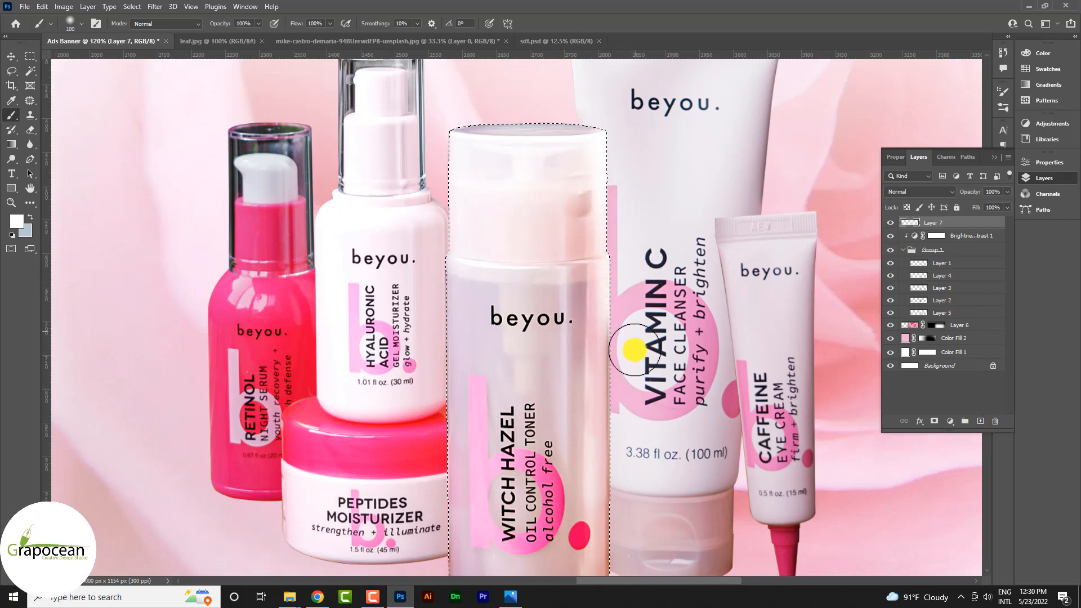
pyautogui.moveTo(646, 538); pyautogui.dragTo(615, 328)
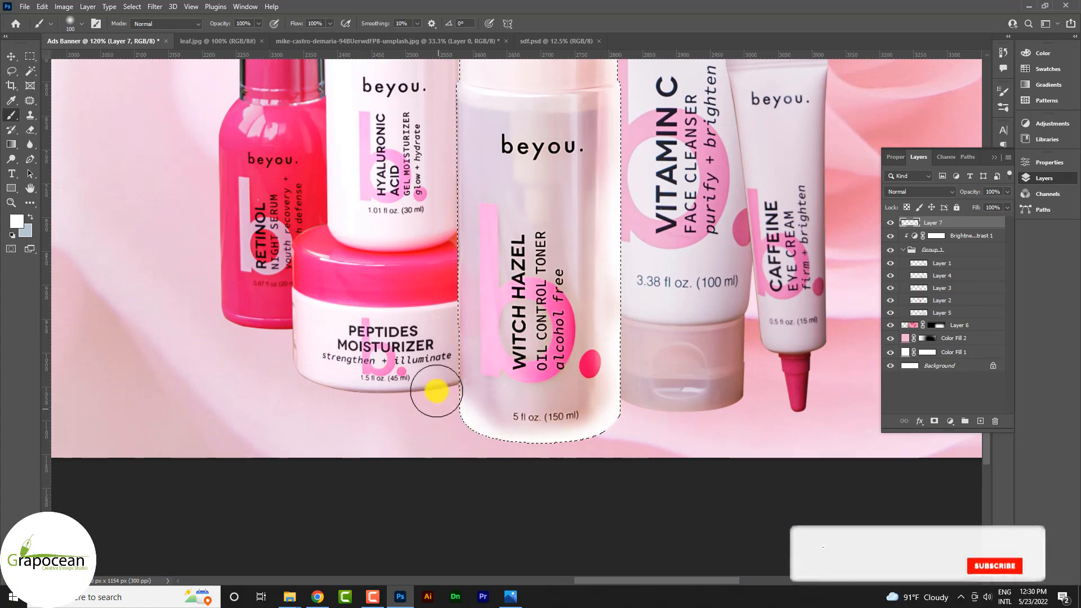
pyautogui.scroll(5, 433, 153)
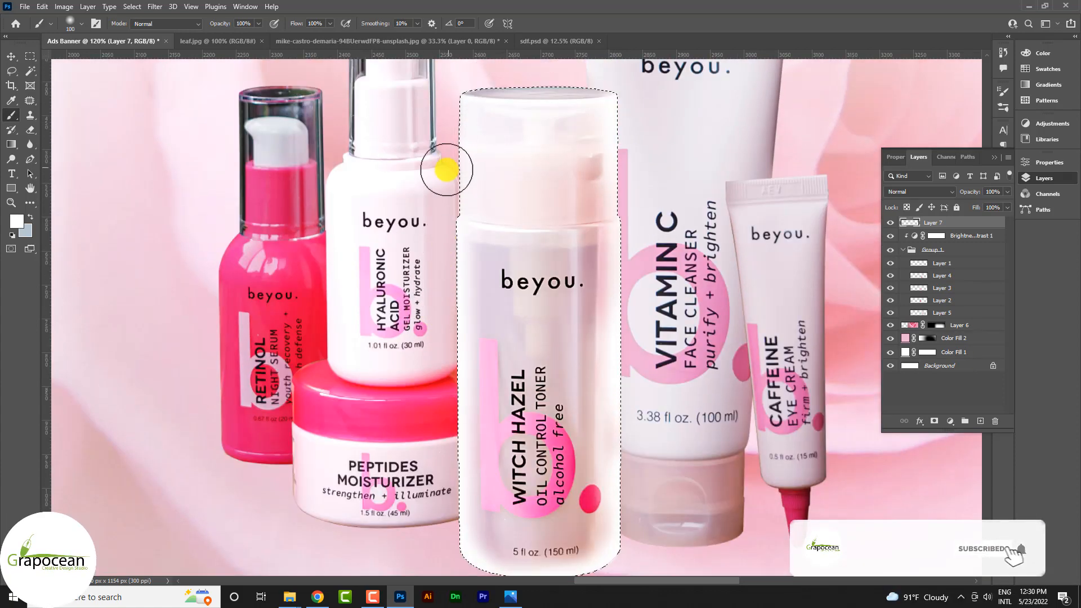
# - Set the white edge highlight layer's blend mode to Soft Light and toggle its visibility to compare the effect
pyautogui.click(924, 192)
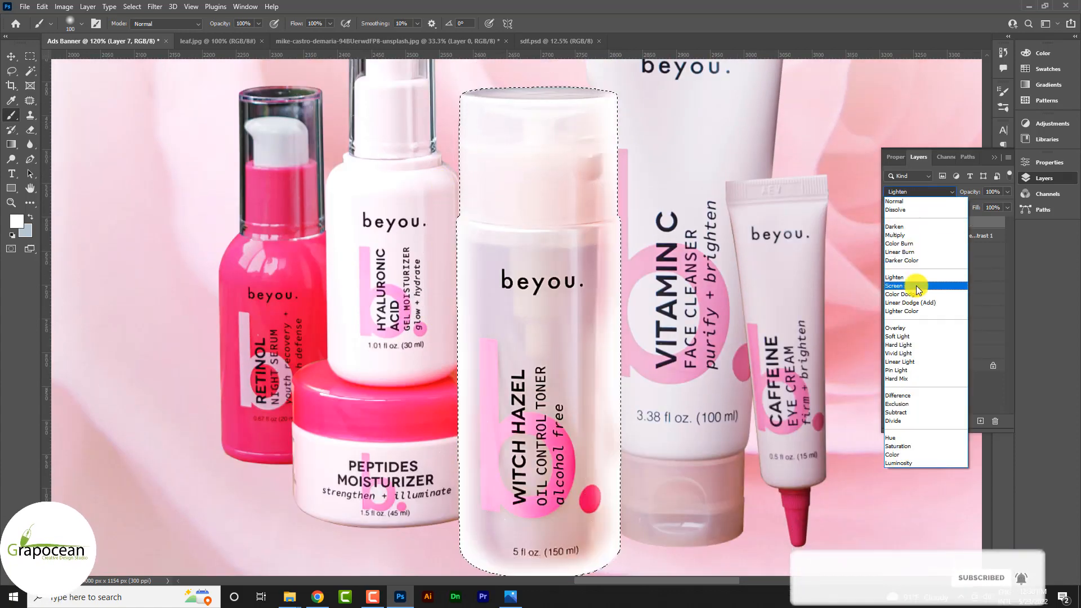
pyautogui.click(938, 336)
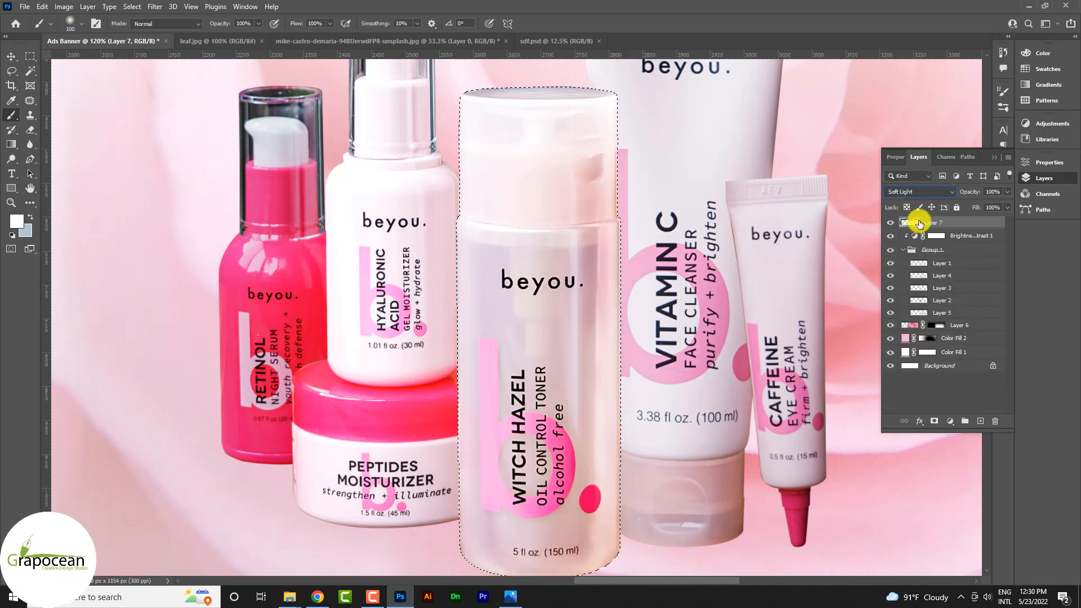
pyautogui.click(891, 224)
pyautogui.click(891, 224)
pyautogui.click(891, 224)
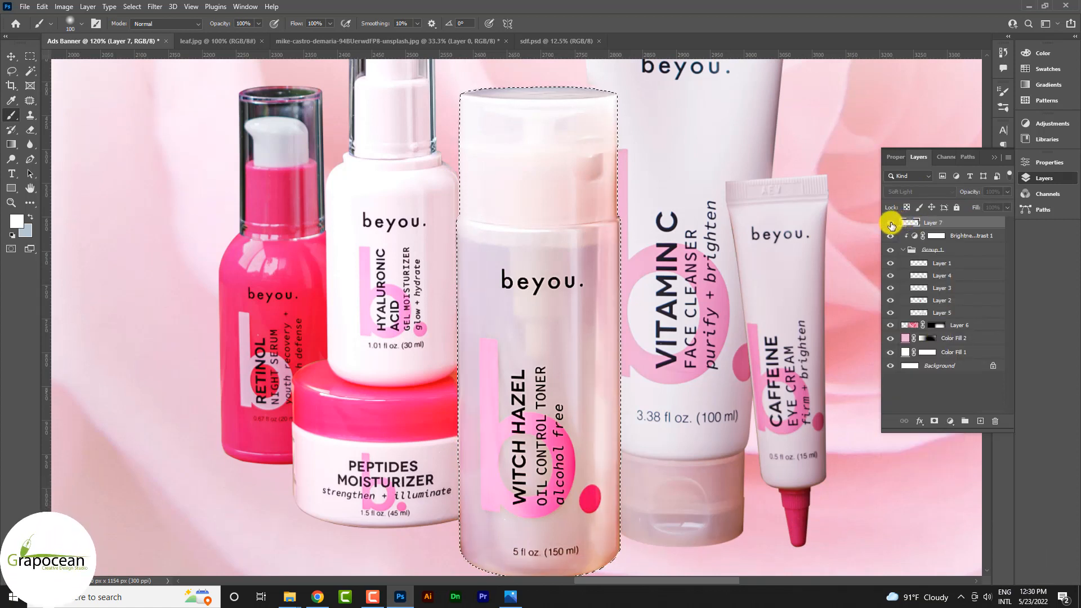
pyautogui.click(891, 224)
pyautogui.click(891, 224)
pyautogui.click(891, 224)
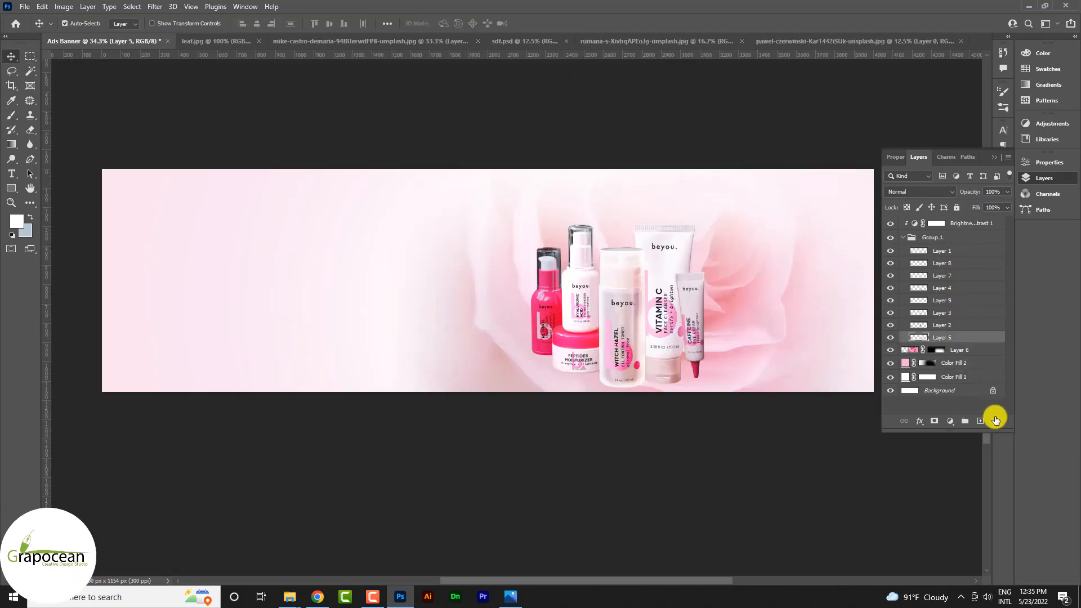
# - Add a new layer beneath all the product layers and set the Brush to 800 px with 0% hardness
pyautogui.click(980, 420)
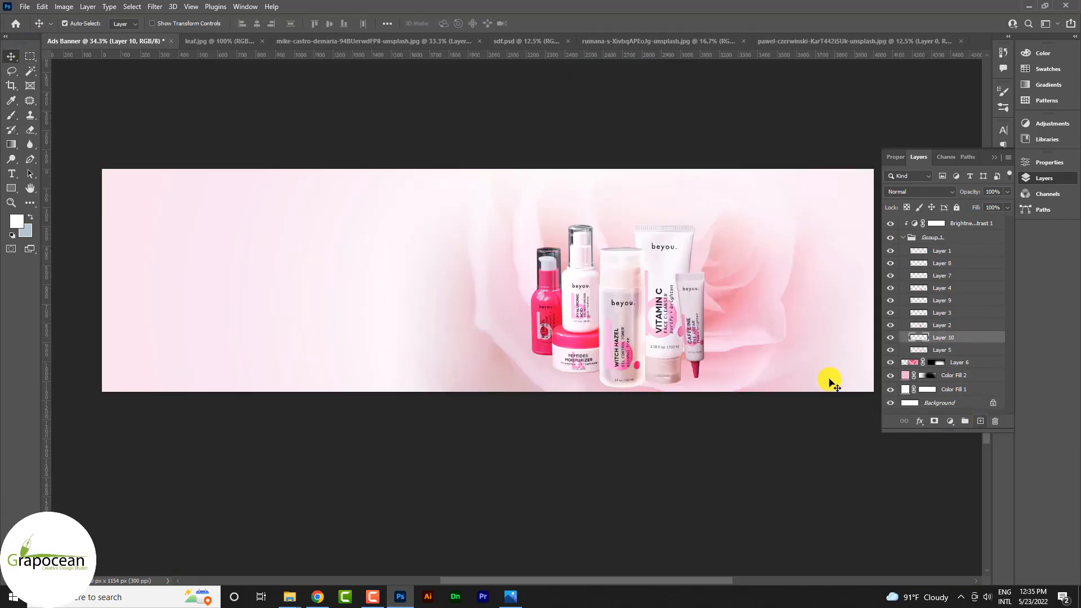
pyautogui.moveTo(946, 338)
pyautogui.mouseDown()
pyautogui.moveTo(963, 372)
pyautogui.moveTo(957, 346)
pyautogui.mouseUp()
pyautogui.rightClick(12, 116)
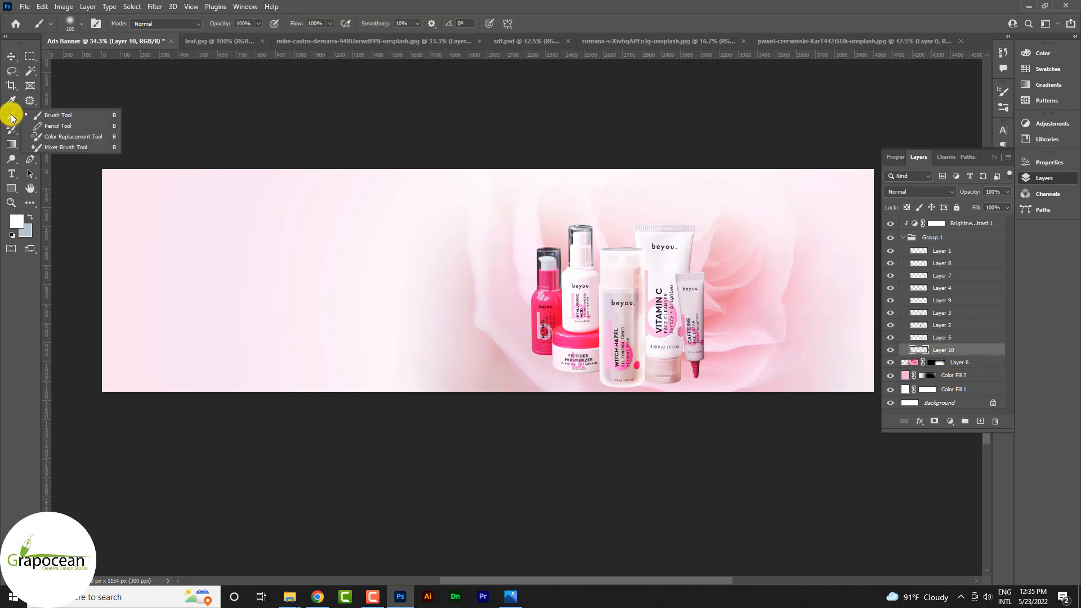
pyautogui.click(57, 116)
pyautogui.scroll(3, 665, 384)
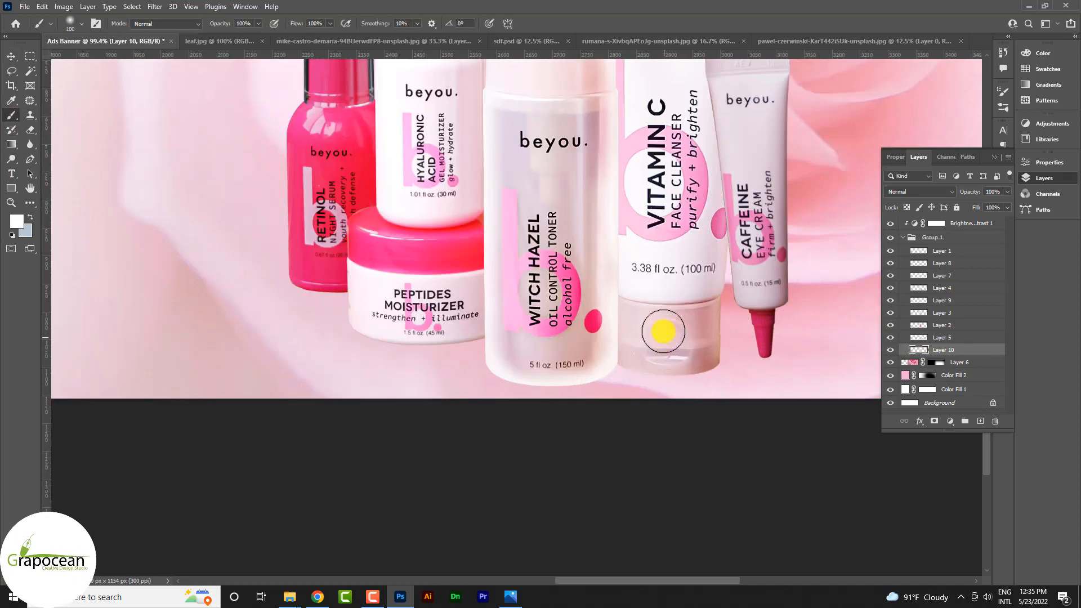
pyautogui.press(']')
pyautogui.press(']')
pyautogui.press(']')
pyautogui.press(']')
pyautogui.press(']')
pyautogui.press(']')
pyautogui.press(']')
pyautogui.press(']')
pyautogui.press(']')
pyautogui.press(']')
pyautogui.rightClick(682, 233)
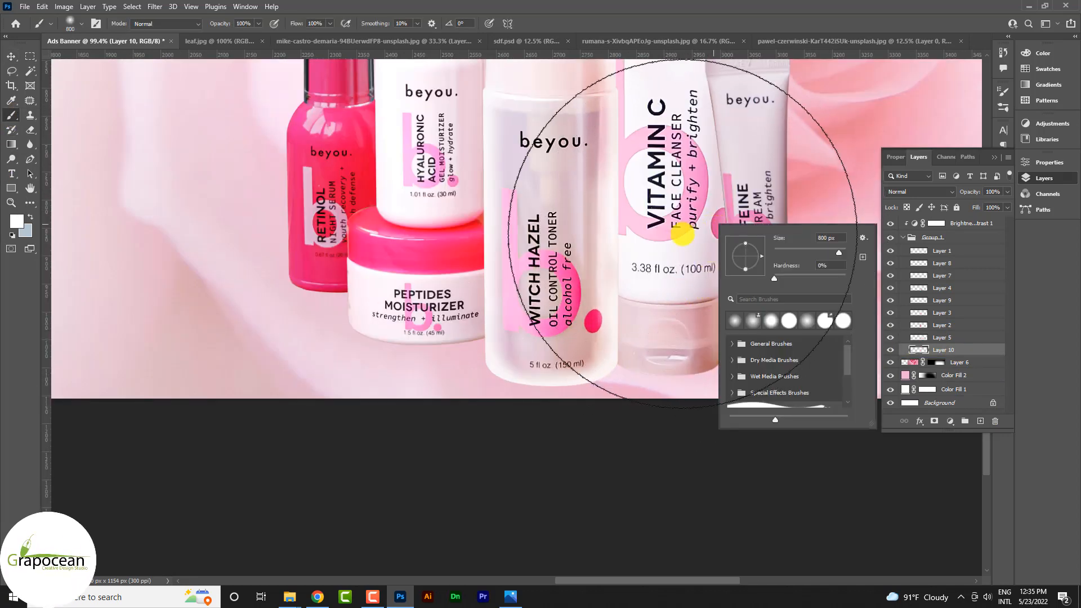
pyautogui.press('Escape')
# - Paint one large soft black dab on the new layer beside the products, undoing the misplaced one
pyautogui.scroll(-3, 533, 332)
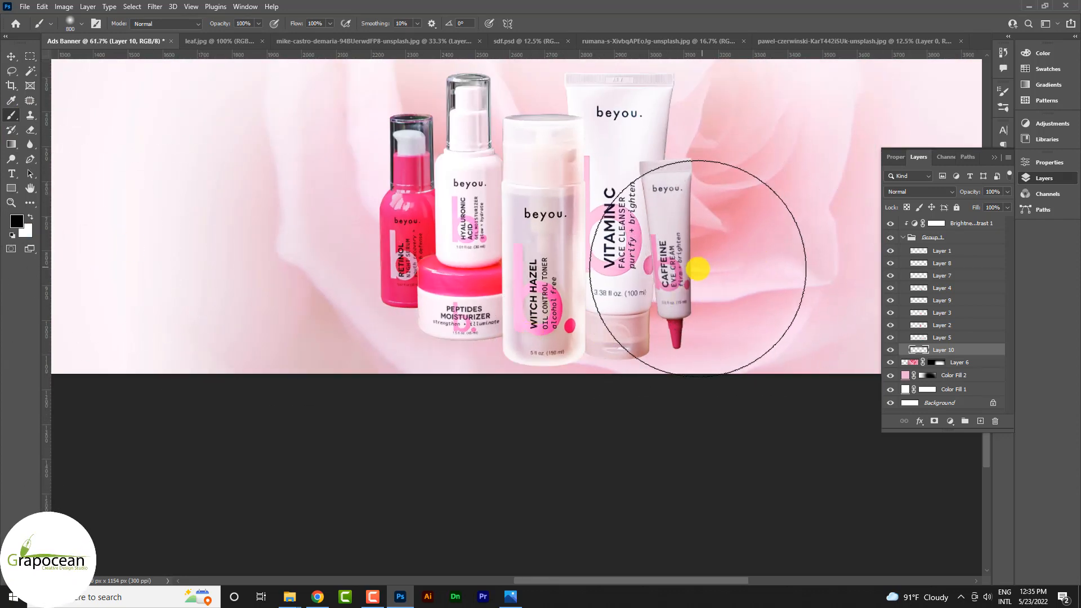
pyautogui.click(699, 268)
pyautogui.hotkey('ctrl', 'z')
pyautogui.click(603, 291)
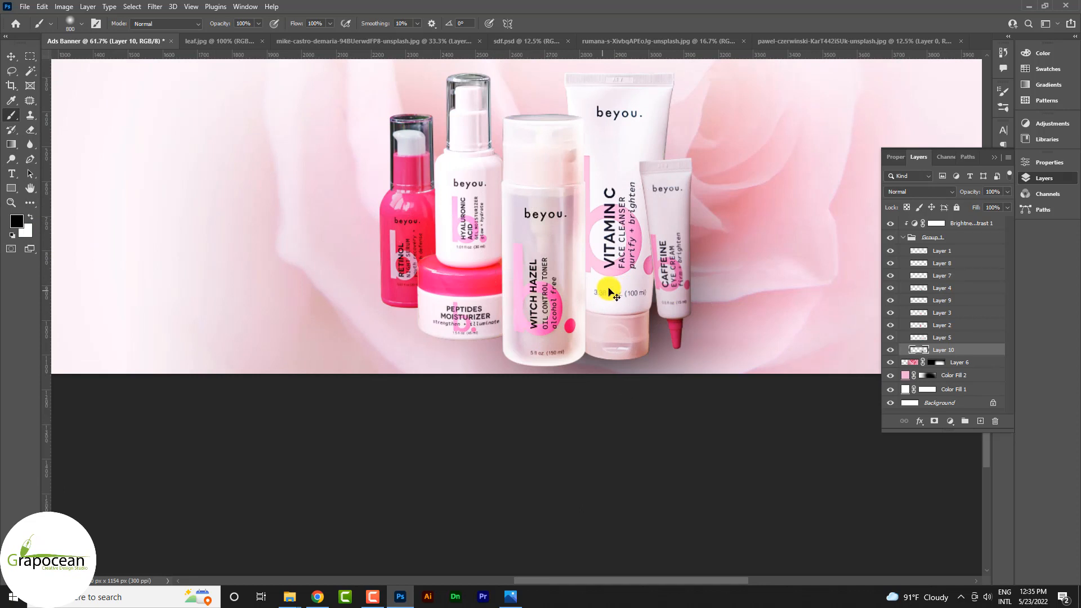
pyautogui.click(314, 186)
# - Flatten the black dab to about 11% of its height and place it under the product bases as a shadow
pyautogui.hotkey('ctrl', 't')
pyautogui.scroll(-2, 378, 288)
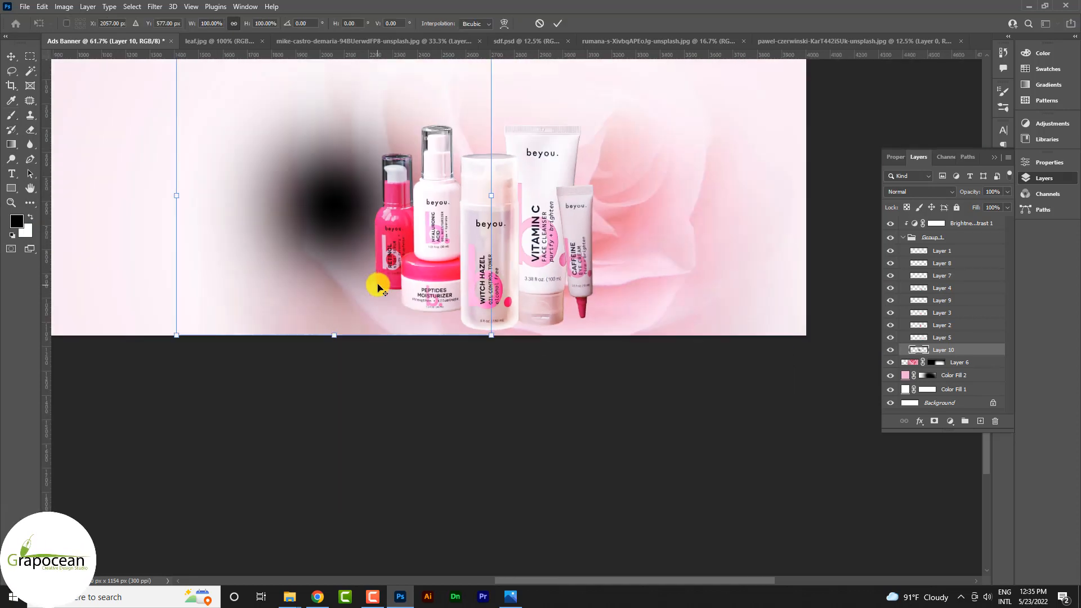
pyautogui.scroll(-2, 377, 287)
pyautogui.moveTo(338, 80)
pyautogui.mouseDown()
pyautogui.moveTo(320, 317)
pyautogui.moveTo(321, 299)
pyautogui.moveTo(525, 322)
pyautogui.mouseUp()
pyautogui.scroll(1, 353, 313)
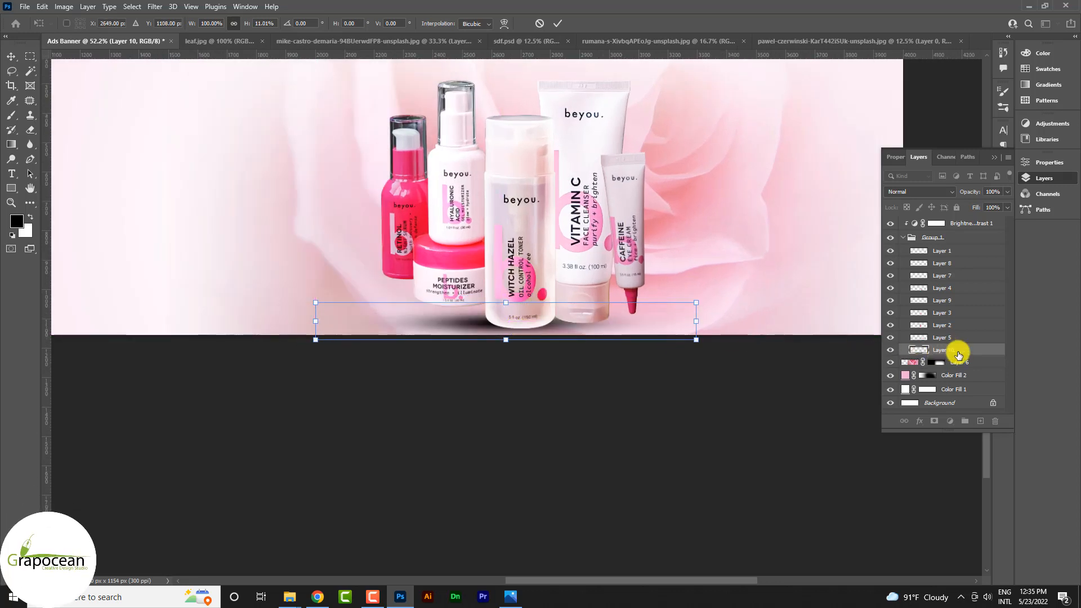
# - Set the base shadow layer's opacity to 33% and warp its shape to follow the product bases
pyautogui.moveTo(1007, 192); pyautogui.dragTo(971, 205)
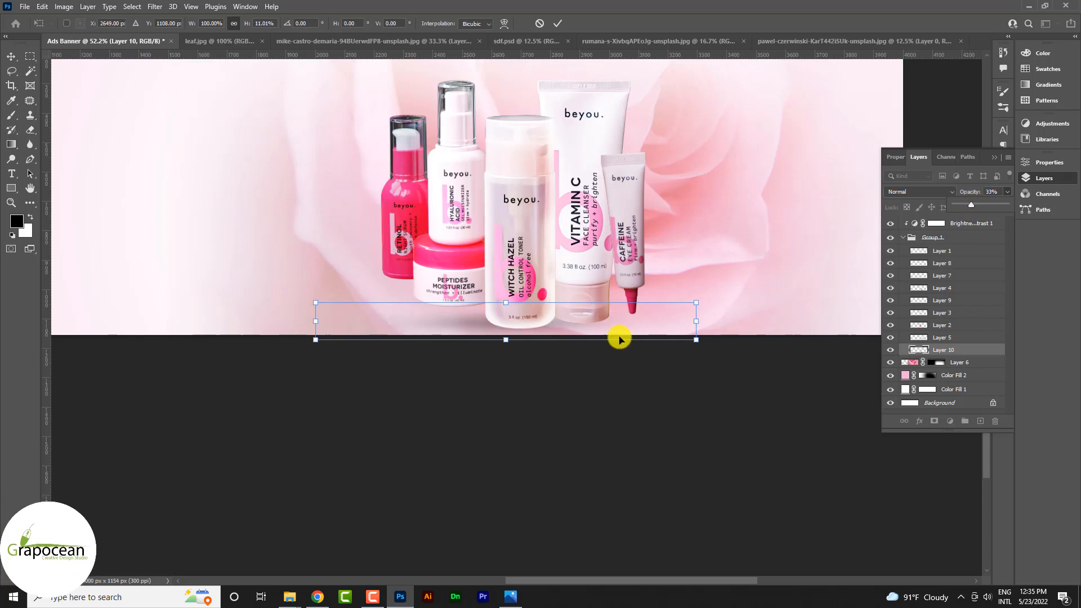
pyautogui.click(504, 23)
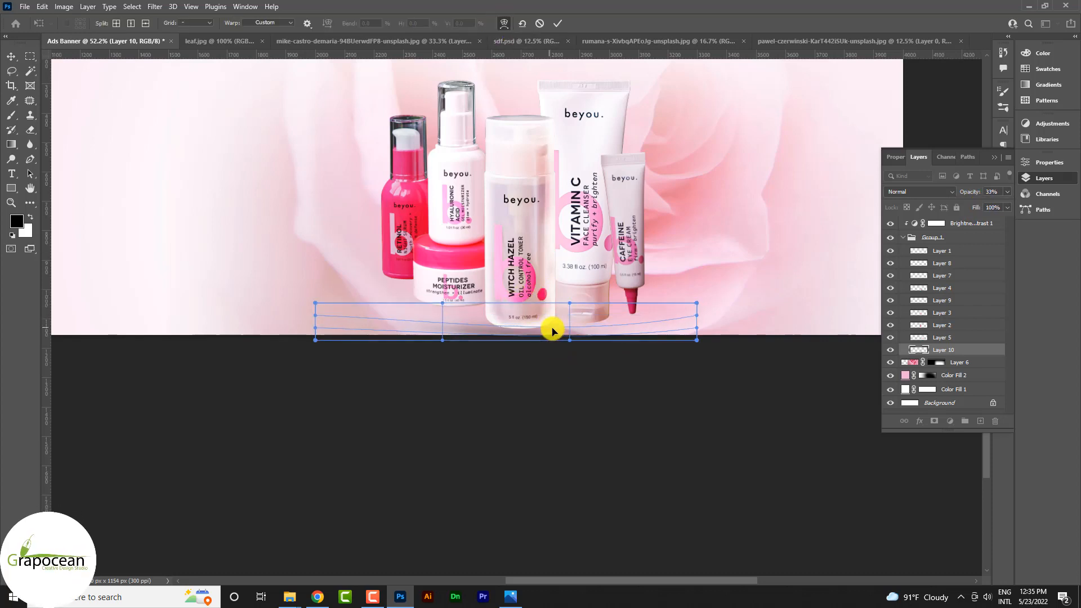
pyautogui.moveTo(449, 321); pyautogui.dragTo(468, 313)
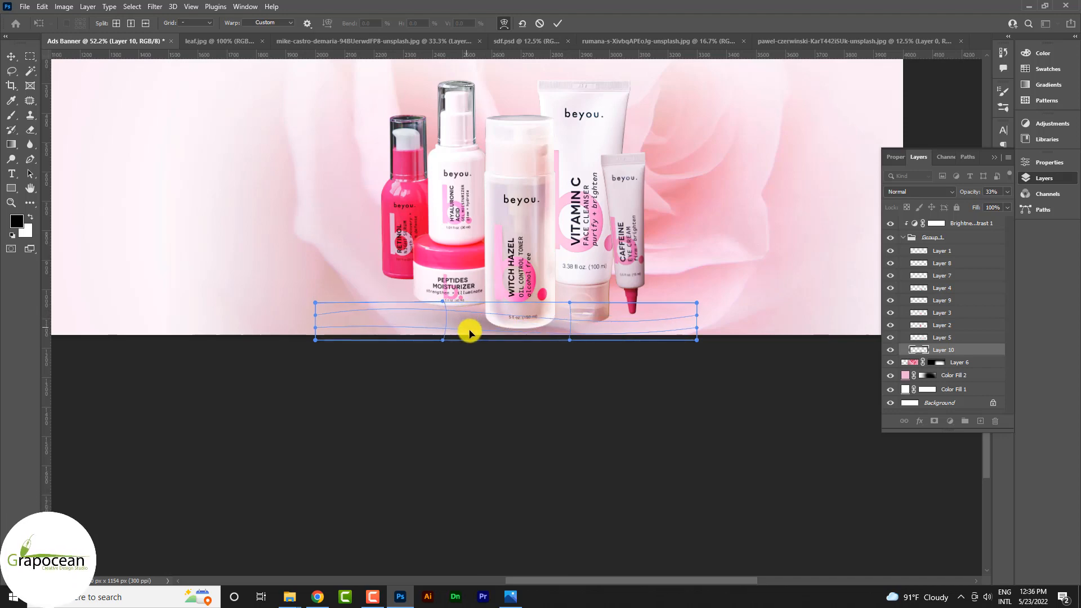
pyautogui.click(555, 22)
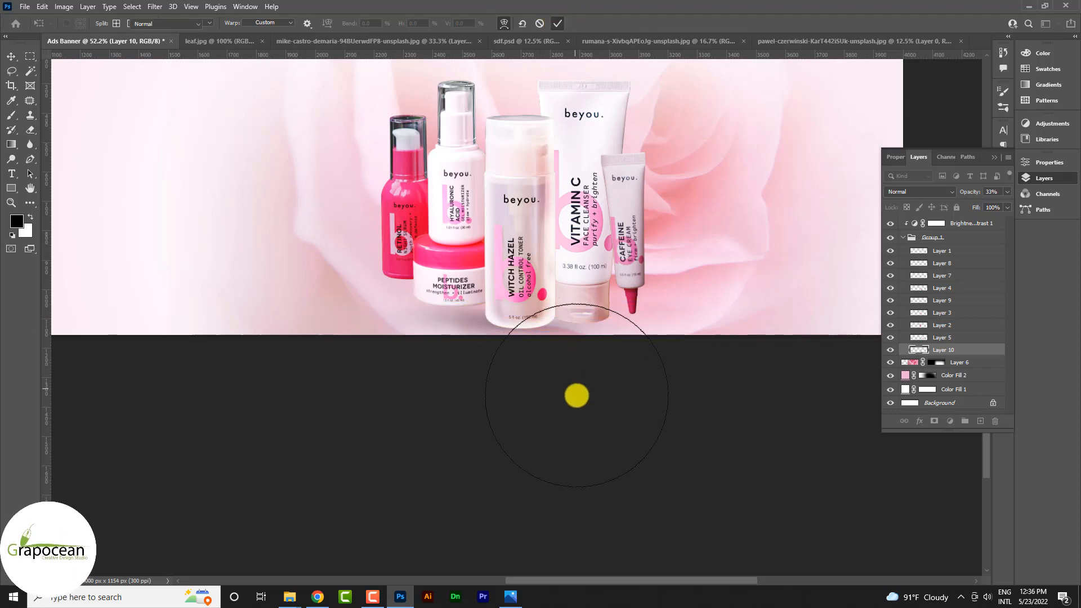
# - Add another layer above the base shadow and paint a second soft black dab beside the products
pyautogui.scroll(-3, 647, 420)
pyautogui.scroll(4, 679, 430)
pyautogui.click(217, 144)
pyautogui.hotkey('ctrl', 'z')
pyautogui.click(981, 421)
pyautogui.click(214, 186)
# - Flatten the second black dab and move it beneath the Peptides Moisturizer jar
pyautogui.hotkey('ctrl', 't')
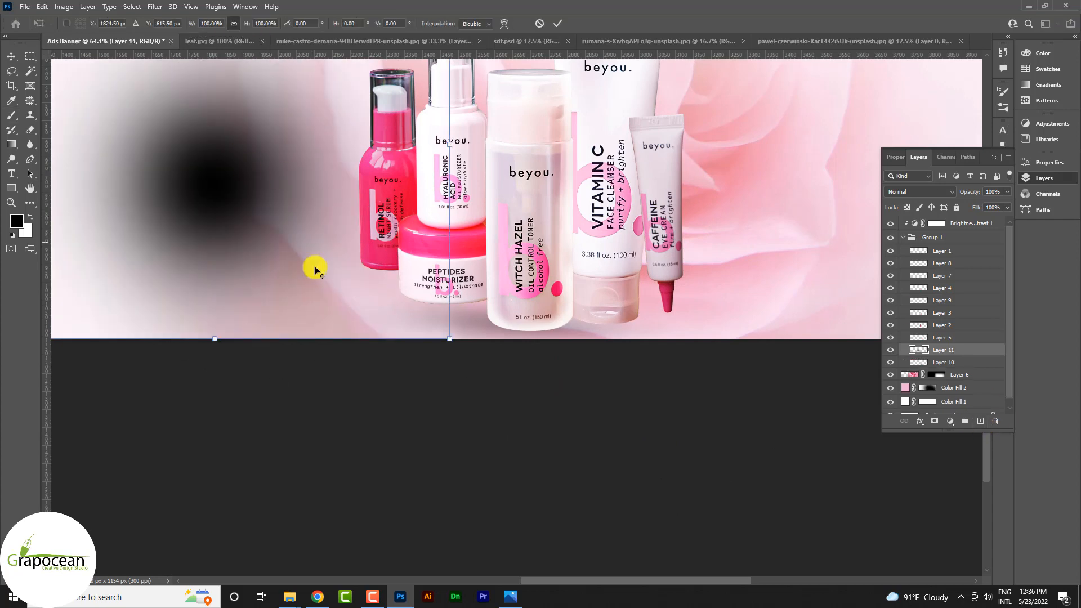
pyautogui.scroll(-5, 314, 270)
pyautogui.moveTo(257, 307)
pyautogui.mouseDown()
pyautogui.moveTo(276, 127)
pyautogui.moveTo(436, 276)
pyautogui.mouseUp()
pyautogui.scroll(5, 436, 276)
pyautogui.press('Return')
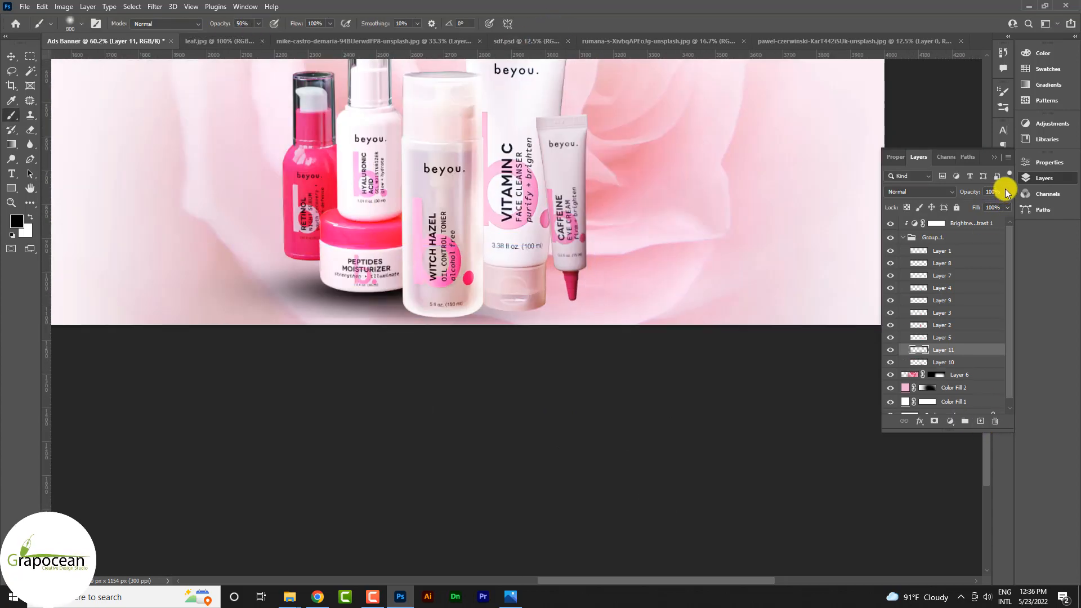
# - Set the jar shadow layer's opacity to 50% and warp it to follow the jar's base
pyautogui.press('v')
pyautogui.press('5')
pyautogui.hotkey('ctrl', 't')
pyautogui.click(504, 23)
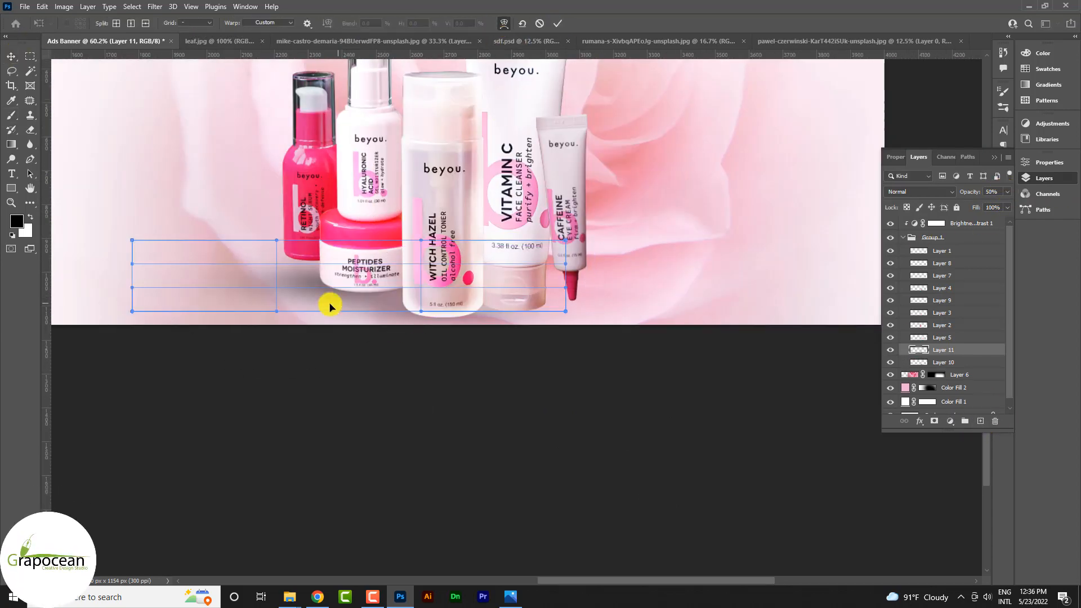
pyautogui.moveTo(330, 306); pyautogui.dragTo(380, 276)
pyautogui.click(557, 25)
# - Transform the jar shadow again so it sits tightly beneath the moisturizer jar
pyautogui.scroll(-2, 563, 321)
pyautogui.scroll(4, 396, 311)
pyautogui.hotkey('ctrl', 't')
pyautogui.moveTo(343, 260); pyautogui.dragTo(336, 304)
pyautogui.scroll(-4, 473, 340)
pyautogui.press('Return')
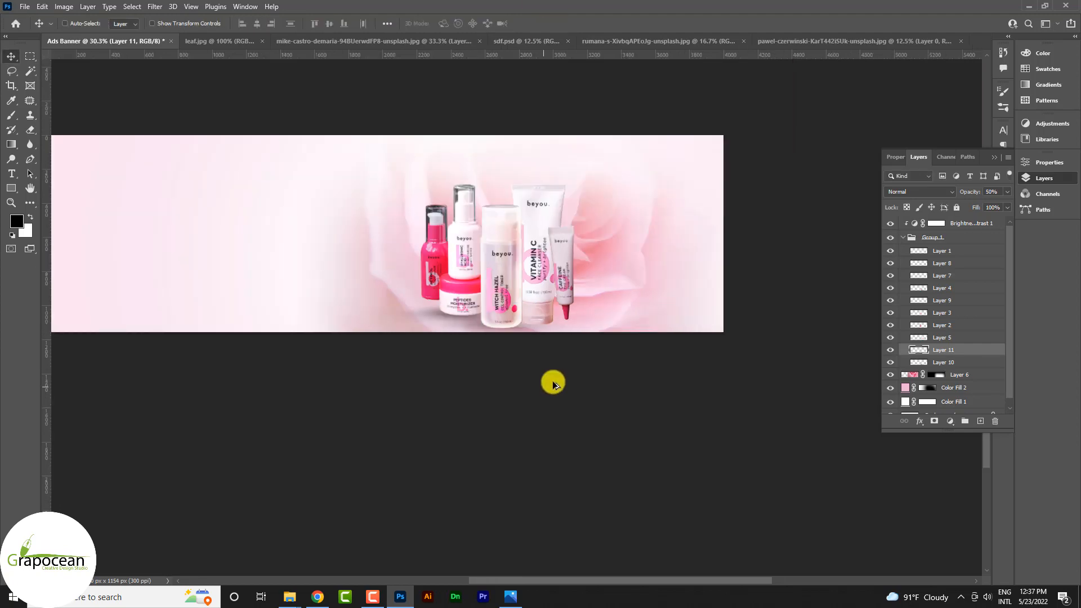
# - Try several blend modes on the jar shadow layer and set it to Soft Light
pyautogui.scroll(5, 473, 324)
pyautogui.click(924, 192)
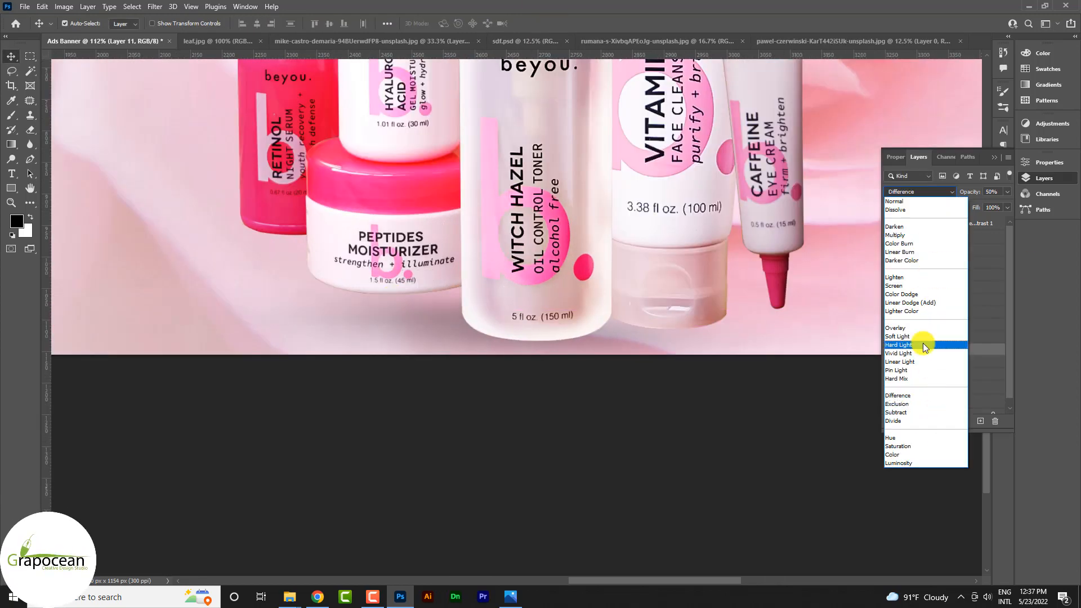
pyautogui.click(915, 296)
pyautogui.click(920, 192)
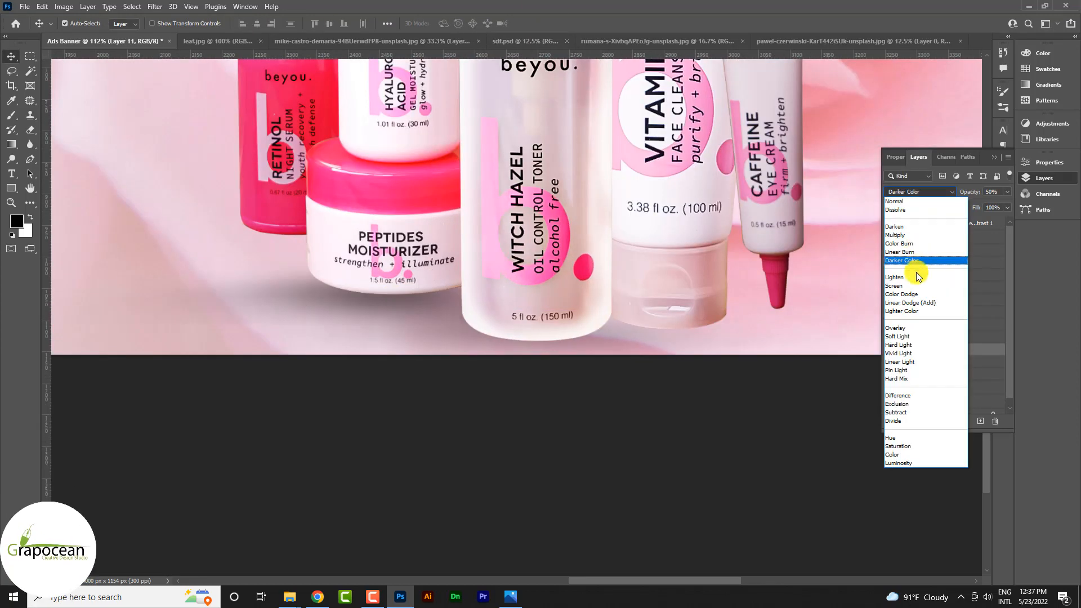
pyautogui.click(896, 336)
# - Nudge the jar shadow into place under the moisturizer and raise its layer opacity to 100%
pyautogui.scroll(-4, 579, 352)
pyautogui.scroll(3, 490, 323)
pyautogui.keyDown('ctrl'); pyautogui.click(488, 311); pyautogui.keyUp('ctrl')
pyautogui.moveTo(485, 316)
pyautogui.mouseDown()
pyautogui.moveTo(228, 323)
pyautogui.moveTo(399, 298)
pyautogui.moveTo(496, 316)
pyautogui.mouseUp()
pyautogui.scroll(-7, 518, 317)
pyautogui.scroll(7, 509, 319)
pyautogui.click(1008, 192)
pyautogui.moveTo(980, 204); pyautogui.dragTo(992, 204)
pyautogui.keyDown('ctrl'); pyautogui.click(633, 379); pyautogui.keyUp('ctrl')
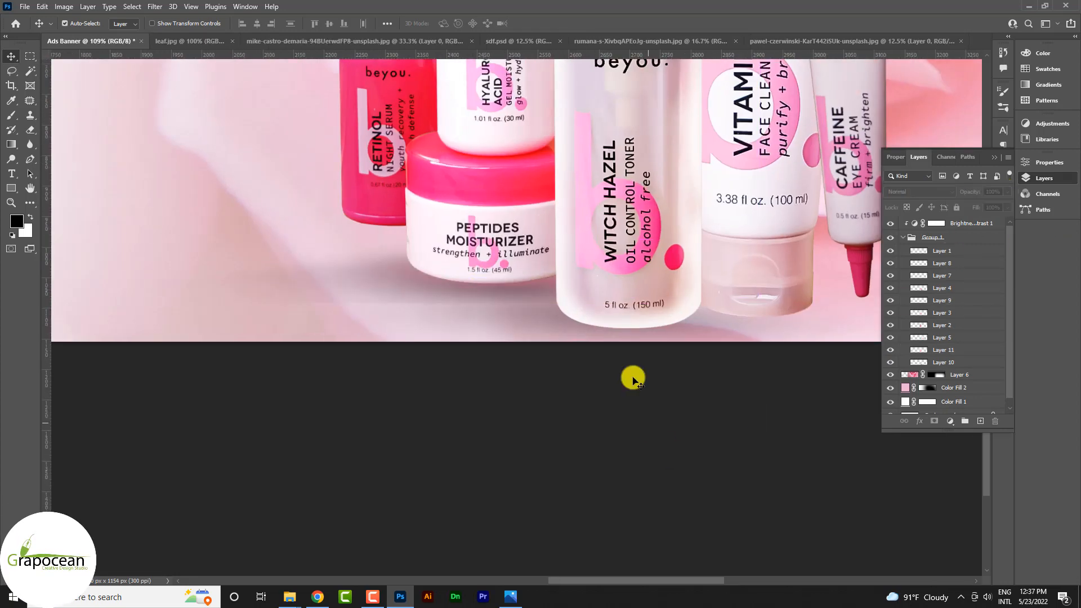
# - Duplicate the jar shadow and fit the copy under the pink Retinol serum bottle
pyautogui.scroll(-5, 632, 394)
pyautogui.scroll(3, 498, 367)
pyautogui.moveTo(460, 378); pyautogui.dragTo(419, 347)
pyautogui.hotkey('ctrl', 't')
pyautogui.scroll(2, 426, 343)
pyautogui.moveTo(622, 349); pyautogui.dragTo(507, 372)
pyautogui.press('Return')
# - Warp the moisturizer jar's shadow so it curves along the base of the jar
pyautogui.scroll(-3, 498, 352)
pyautogui.hotkey('ctrl', 't')
pyautogui.click(505, 23)
pyautogui.moveTo(705, 357); pyautogui.dragTo(699, 345)
pyautogui.moveTo(434, 369); pyautogui.dragTo(442, 363)
pyautogui.press('Return')
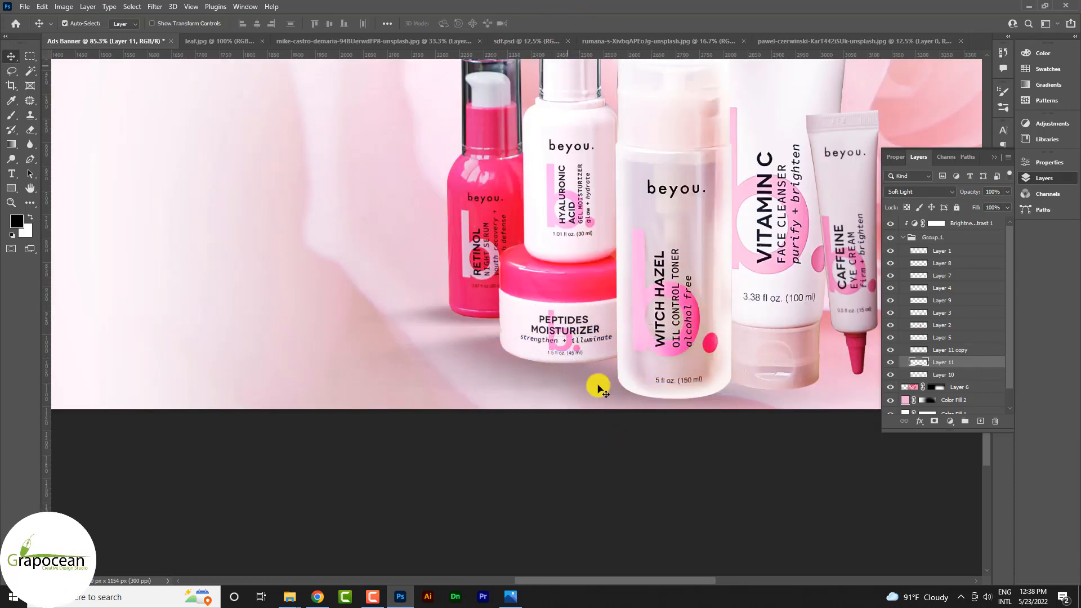
# - Duplicate the soft shadow and place copies beneath the toner, cleanser and eye cream products
pyautogui.scroll(-9, 598, 369)
pyautogui.scroll(8, 599, 354)
pyautogui.moveTo(407, 316); pyautogui.dragTo(751, 332)
pyautogui.scroll(-5, 573, 387)
pyautogui.scroll(4, 586, 339)
pyautogui.scroll(-2, 626, 350)
pyautogui.scroll(3, 614, 344)
# - Scale the newest shadow copy to 17.59% and place it under the eye cream tube's tip
pyautogui.hotkey('ctrl', 't')
pyautogui.scroll(-5, 740, 338)
pyautogui.moveTo(840, 350); pyautogui.dragTo(701, 320)
pyautogui.scroll(7, 714, 338)
pyautogui.scroll(3, 732, 313)
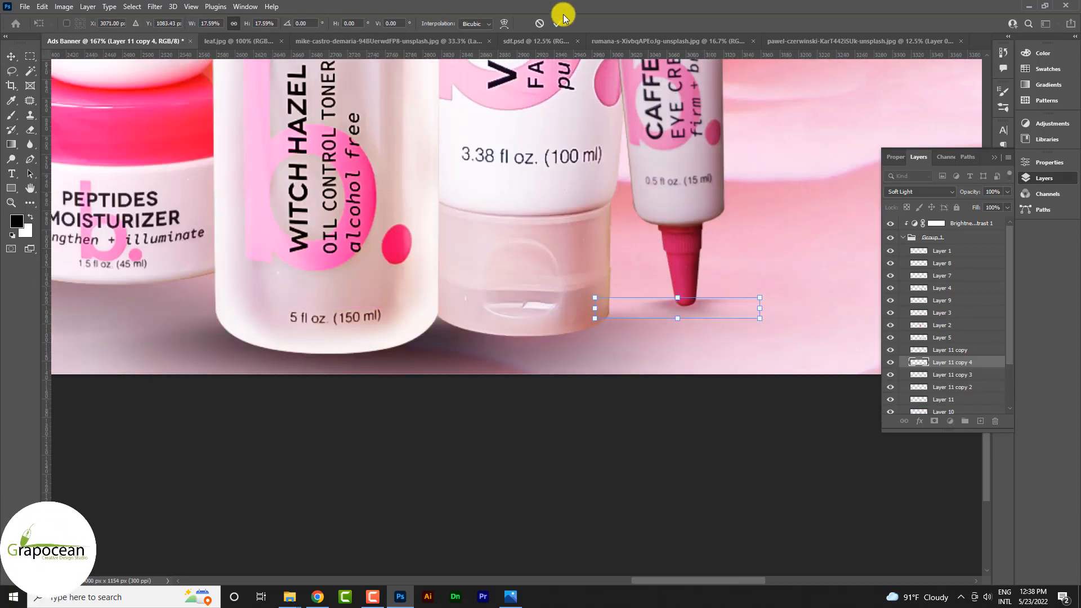
pyautogui.click(558, 23)
# - Move the cleanser tube's shadow against its cap and narrow it to fit the tube's base
pyautogui.moveTo(515, 350); pyautogui.dragTo(511, 343)
pyautogui.hotkey('ctrl', 't')
pyautogui.moveTo(67, 348); pyautogui.dragTo(369, 344)
pyautogui.moveTo(651, 333); pyautogui.dragTo(500, 344)
pyautogui.click(558, 23)
# - Reposition and transform the shadow copy beneath the Witch Hazel toner bottle
pyautogui.scroll(-5, 548, 317)
pyautogui.moveTo(519, 334); pyautogui.dragTo(534, 354)
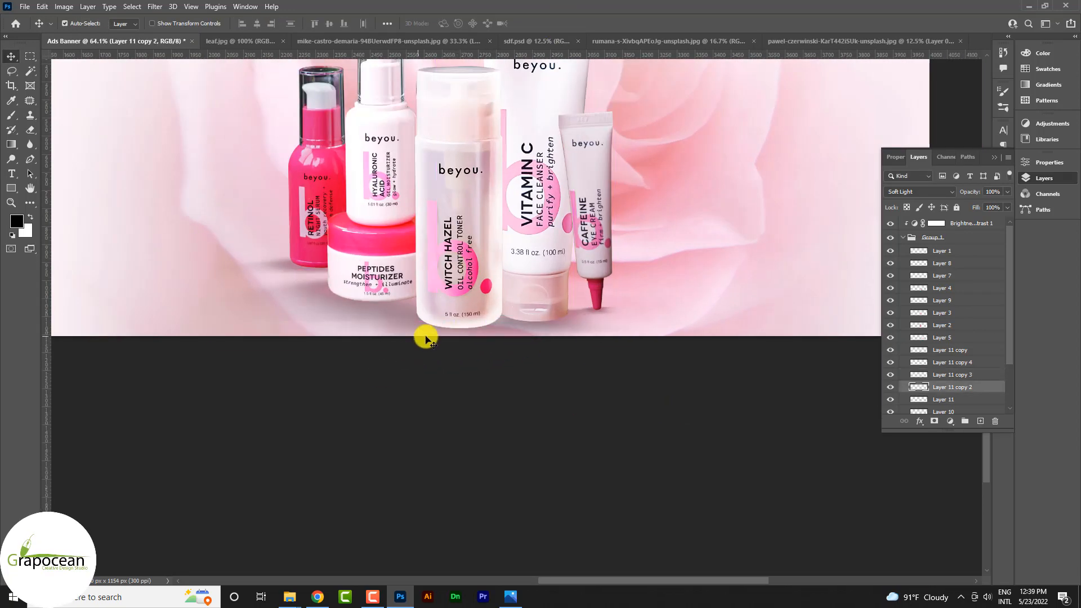
pyautogui.hotkey('ctrl', 't')
pyautogui.moveTo(445, 344)
pyautogui.mouseDown()
pyautogui.moveTo(470, 362)
pyautogui.moveTo(469, 340)
pyautogui.moveTo(424, 338)
pyautogui.mouseUp()
pyautogui.scroll(5, 468, 325)
pyautogui.press('Return')
# - Toggle the base shadow layer and Layer 8 on and off to compare the product arrangement
pyautogui.click(573, 340)
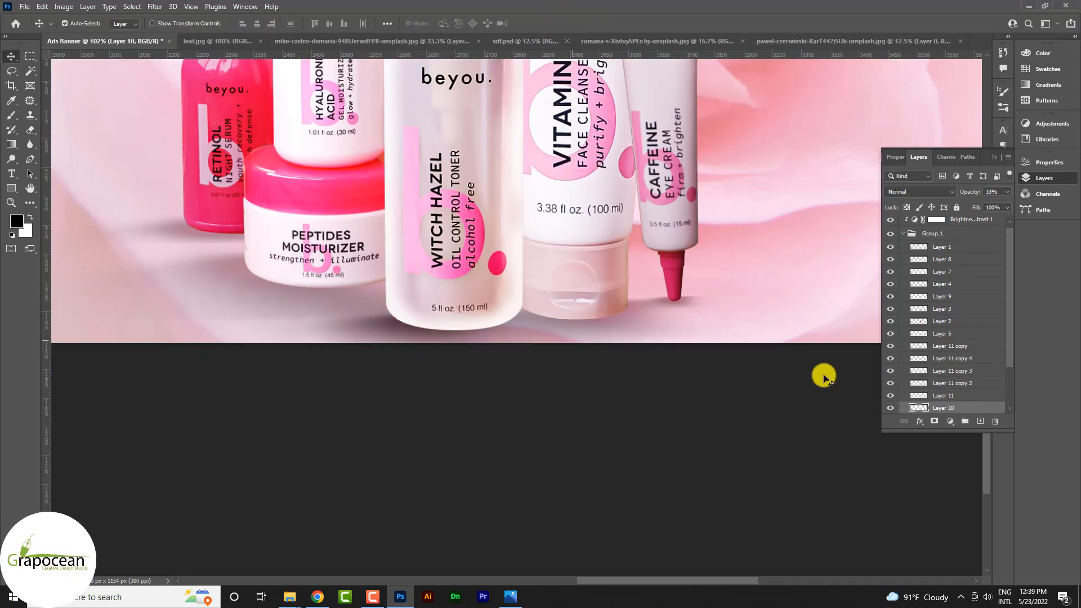
pyautogui.click(891, 407)
pyautogui.click(890, 407)
pyautogui.scroll(-10, 609, 369)
pyautogui.scroll(12, 609, 369)
pyautogui.click(892, 407)
pyautogui.click(892, 408)
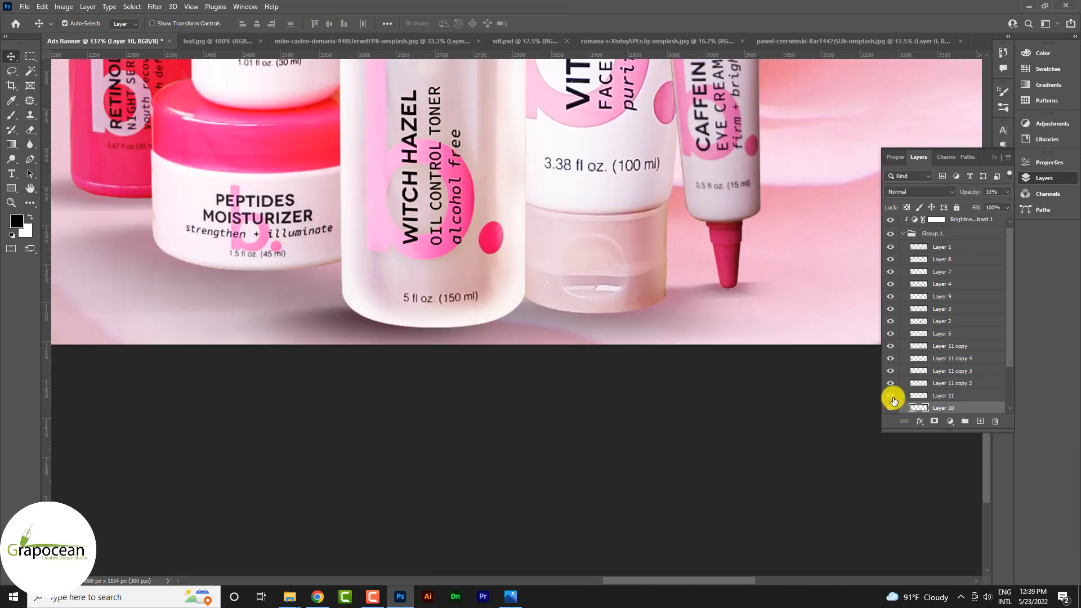
pyautogui.scroll(-1, 894, 393)
pyautogui.click(893, 380)
pyautogui.click(892, 379)
pyautogui.click(891, 233)
pyautogui.click(891, 233)
pyautogui.click(891, 232)
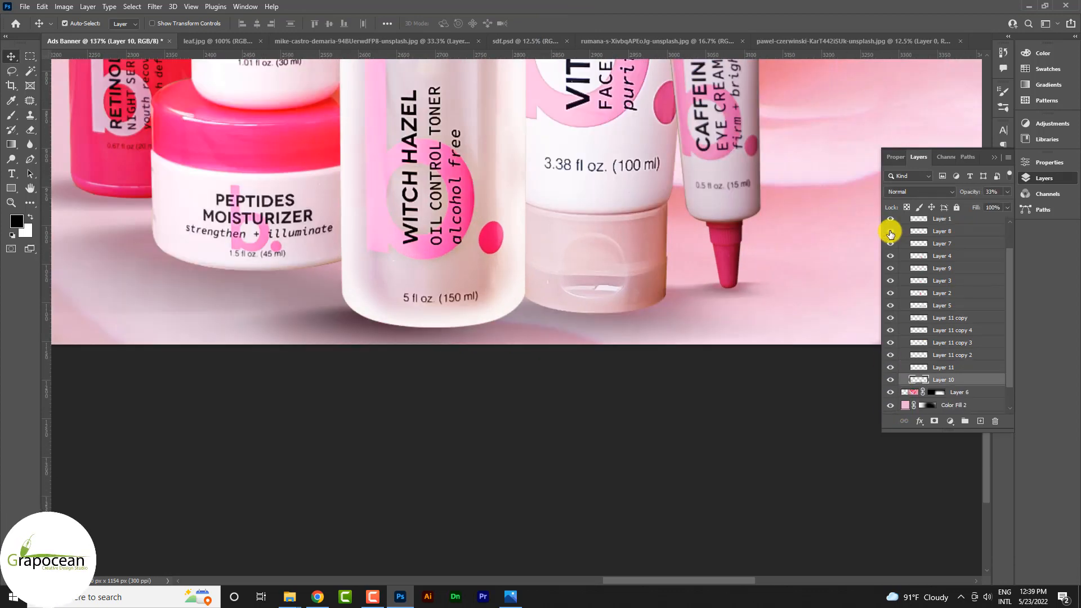
pyautogui.click(891, 233)
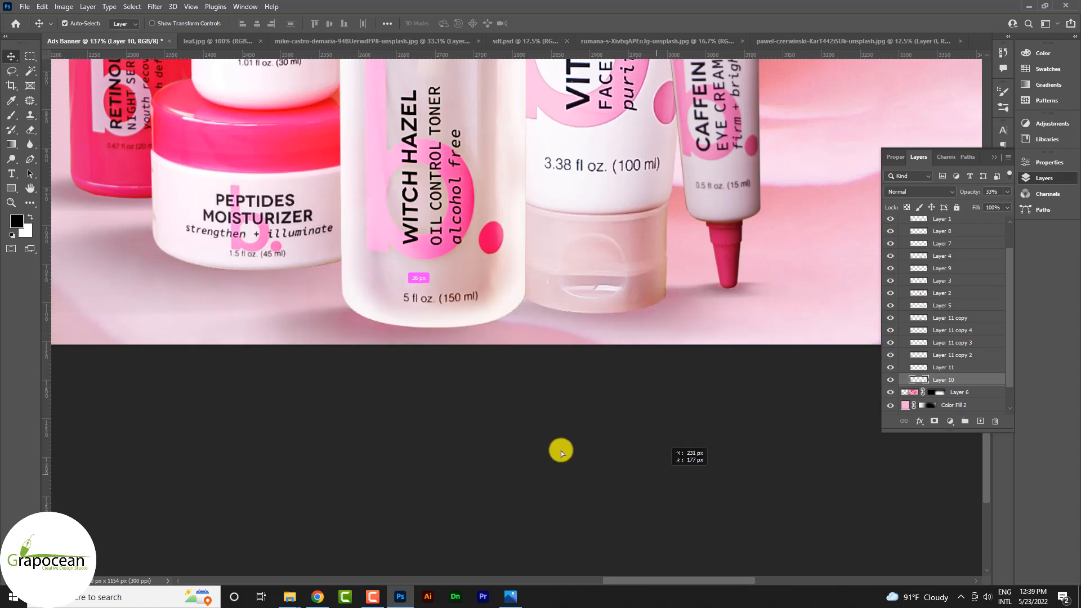
pyautogui.scroll(-10, 560, 449)
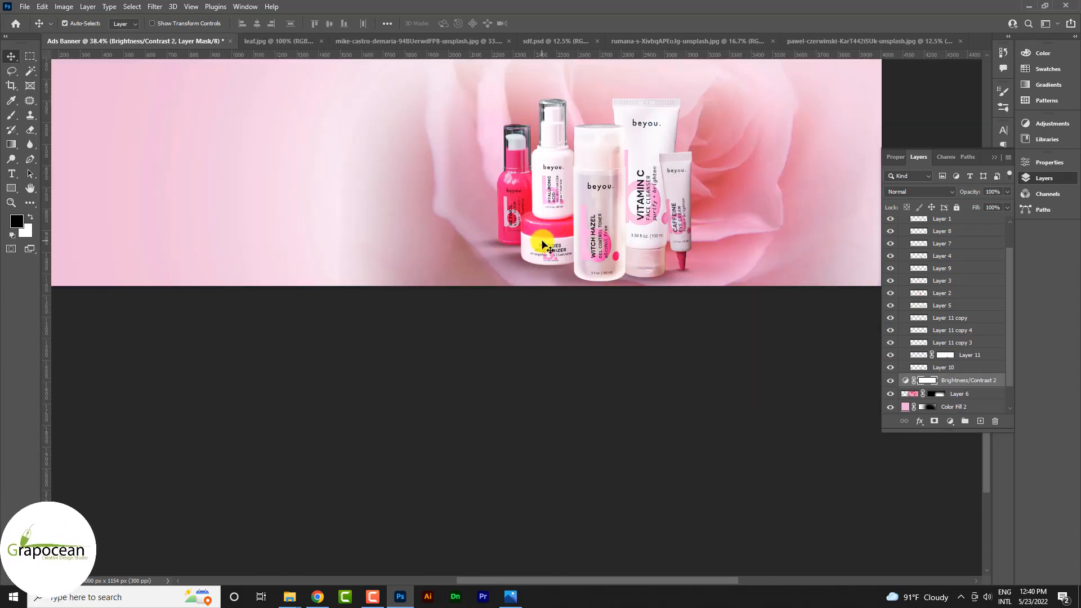
# - Move and transform the rose image so its bloom sits behind the upper part of the products
pyautogui.moveTo(754, 152); pyautogui.dragTo(684, 186)
pyautogui.scroll(-4, 757, 240)
pyautogui.hotkey('ctrl', 't')
pyautogui.moveTo(813, 85); pyautogui.dragTo(524, 290)
pyautogui.moveTo(754, 205)
pyautogui.mouseDown()
pyautogui.moveTo(791, 211)
pyautogui.moveTo(760, 222)
pyautogui.mouseUp()
pyautogui.scroll(3, 738, 272)
pyautogui.scroll(-3, 644, 268)
pyautogui.scroll(2, 767, 225)
pyautogui.scroll(2, 768, 217)
# - Show the background Brightness/Contrast adjustment and fade it out over the banner's left half with a gradient on its mask
pyautogui.click(891, 381)
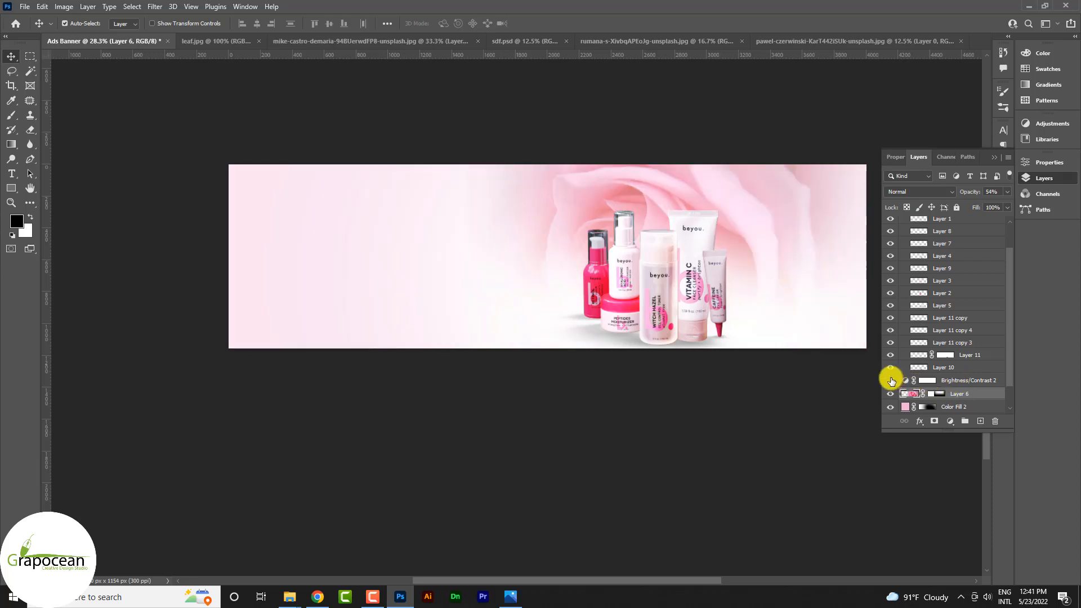
pyautogui.scroll(-3, 542, 326)
pyautogui.scroll(2, 674, 359)
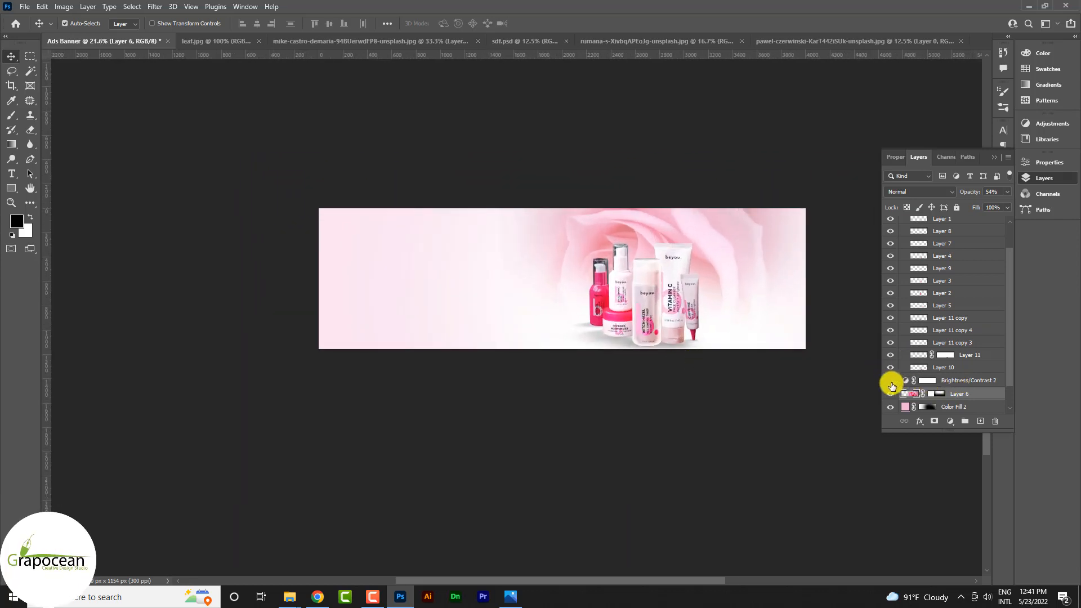
pyautogui.click(891, 381)
pyautogui.click(927, 381)
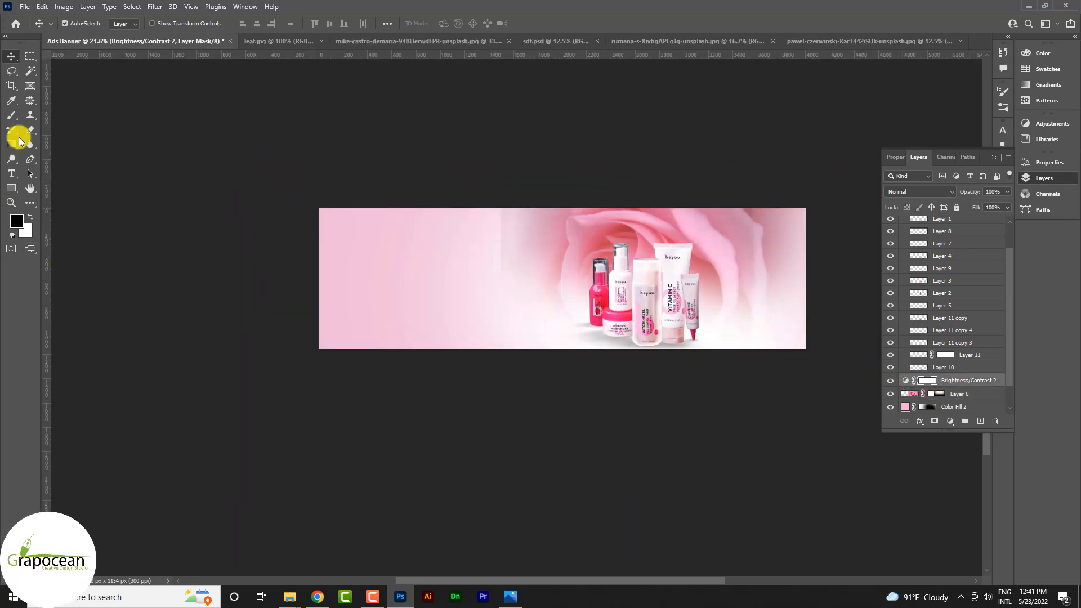
pyautogui.click(18, 147)
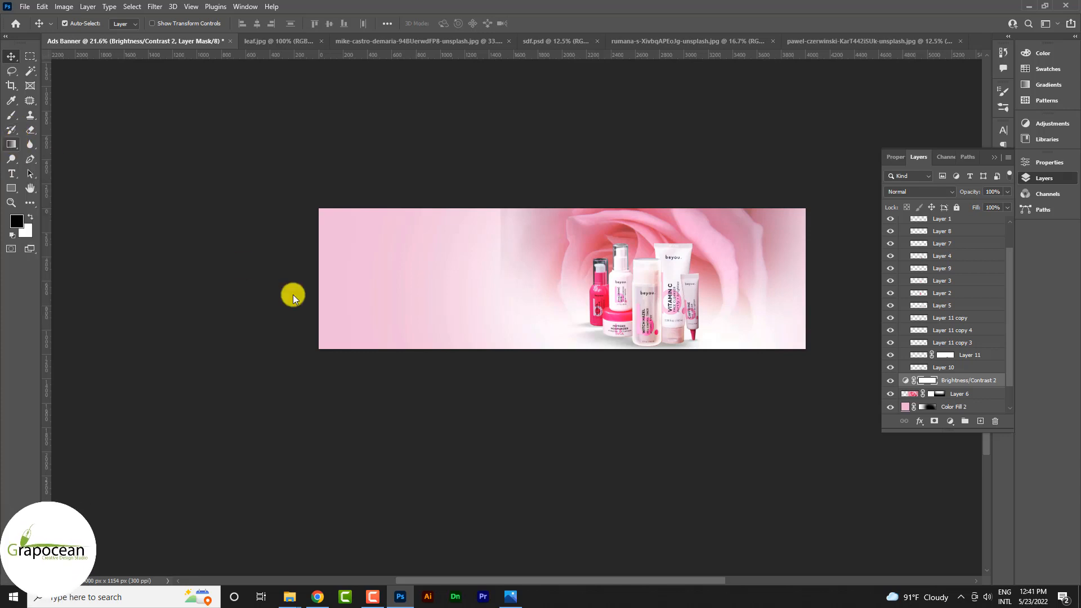
pyautogui.moveTo(305, 281); pyautogui.dragTo(548, 282)
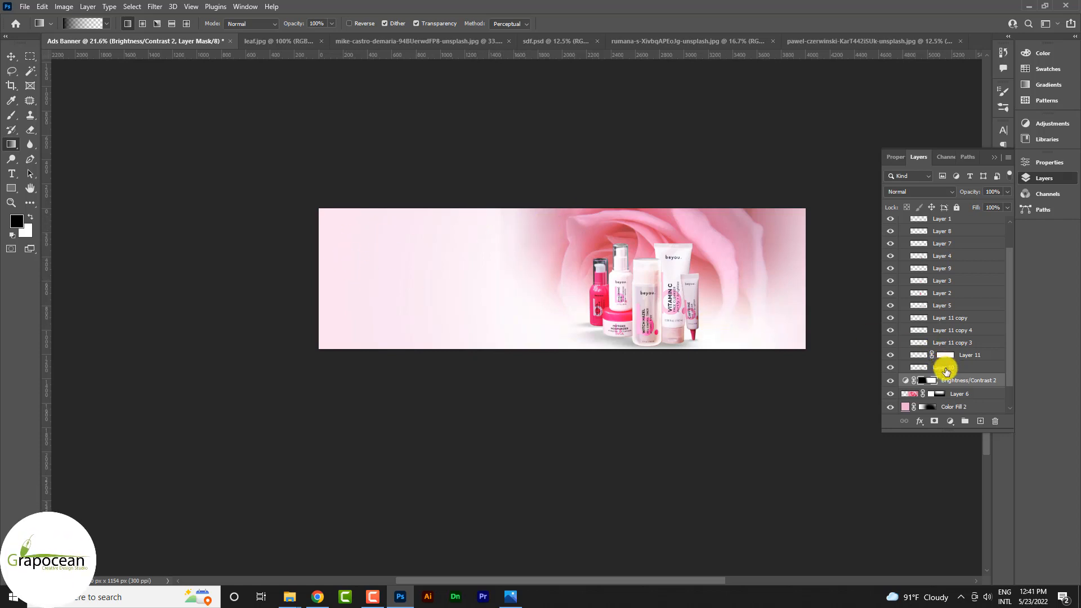
# - Blend the rose's upper-left edge into the background with a diagonal gradient on its layer mask
pyautogui.click(939, 395)
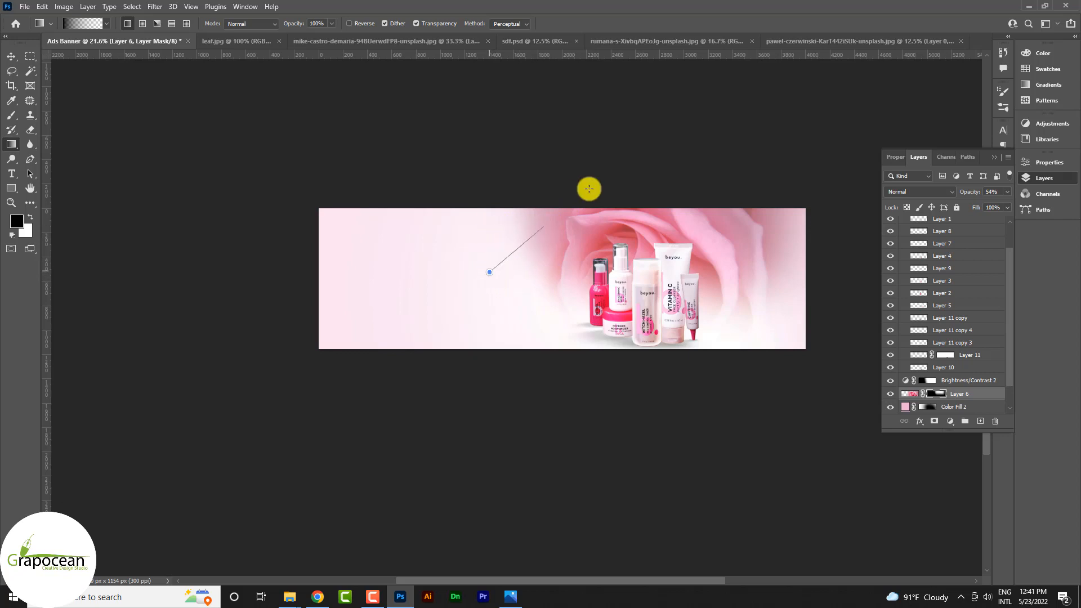
pyautogui.moveTo(589, 189); pyautogui.dragTo(609, 174)
pyautogui.scroll(3, 682, 294)
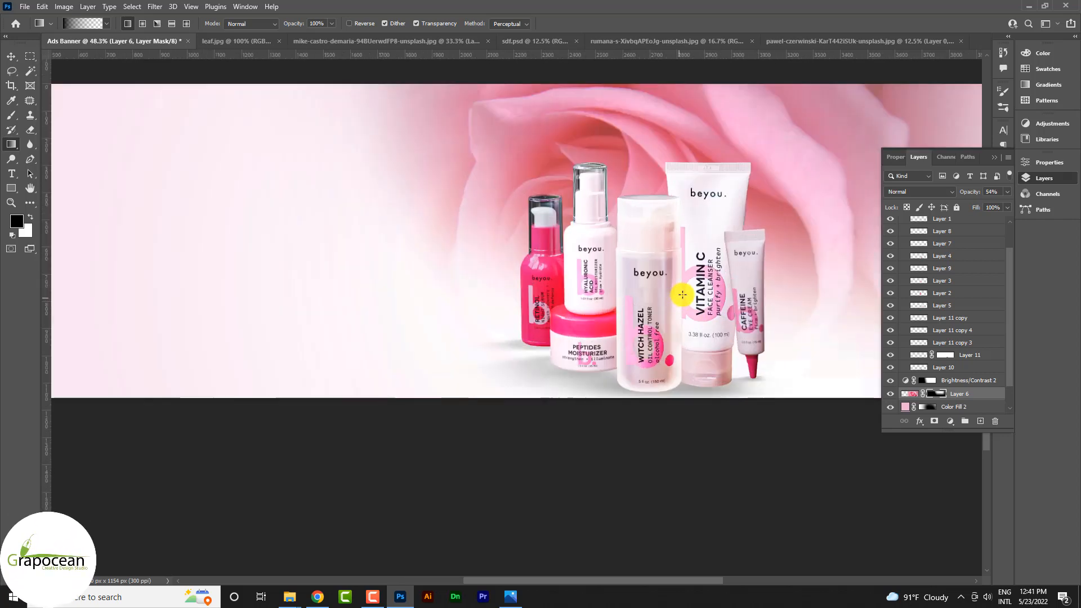
pyautogui.scroll(-3, 682, 294)
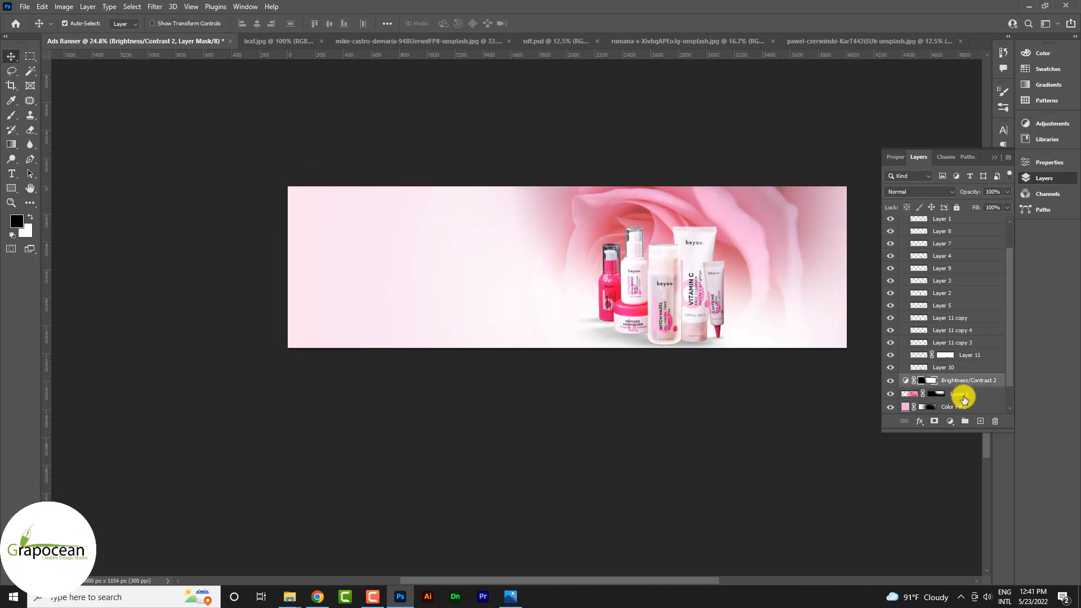
# - Enlarge the rose on Layer 6 to about 123% and reposition it behind the products
pyautogui.click(930, 394)
pyautogui.hotkey('ctrl', 't')
pyautogui.moveTo(744, 255); pyautogui.dragTo(749, 284)
pyautogui.moveTo(868, 438); pyautogui.dragTo(887, 498)
pyautogui.moveTo(787, 386)
pyautogui.mouseDown()
pyautogui.moveTo(787, 323)
pyautogui.moveTo(787, 362)
pyautogui.moveTo(804, 365)
pyautogui.moveTo(793, 369)
pyautogui.mouseUp()
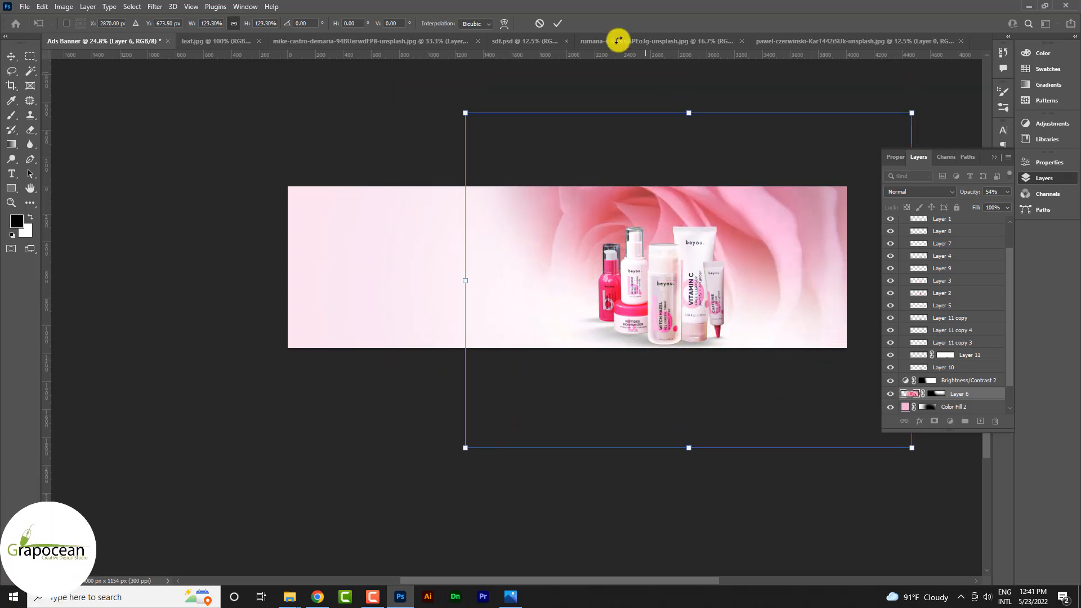
pyautogui.click(557, 23)
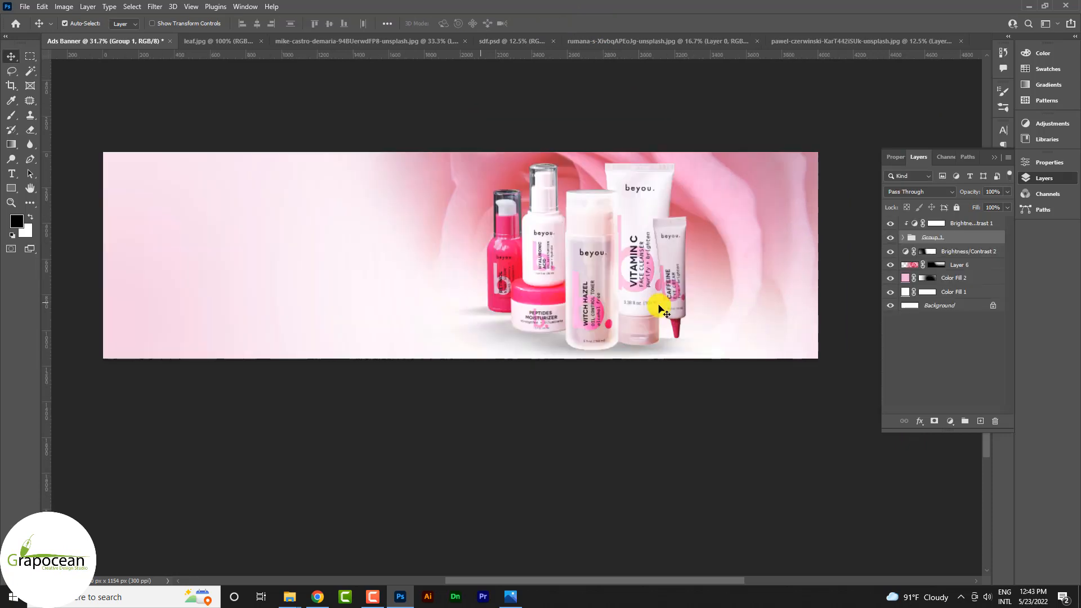
# - Open the leaf.jpg document and lasso the dark green monstera leaf
pyautogui.scroll(-1, 664, 310)
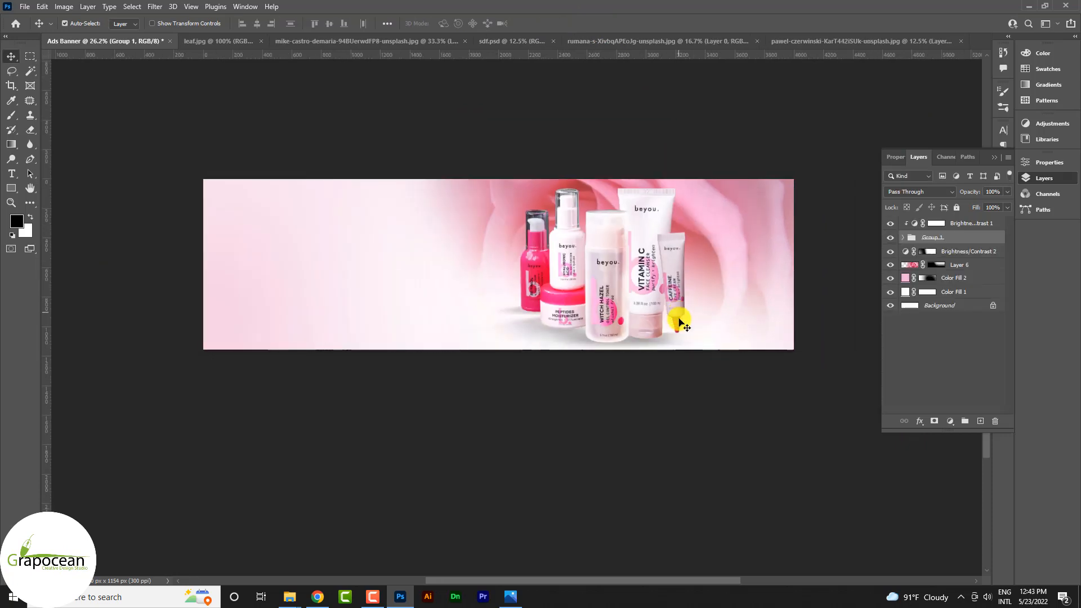
pyautogui.click(833, 41)
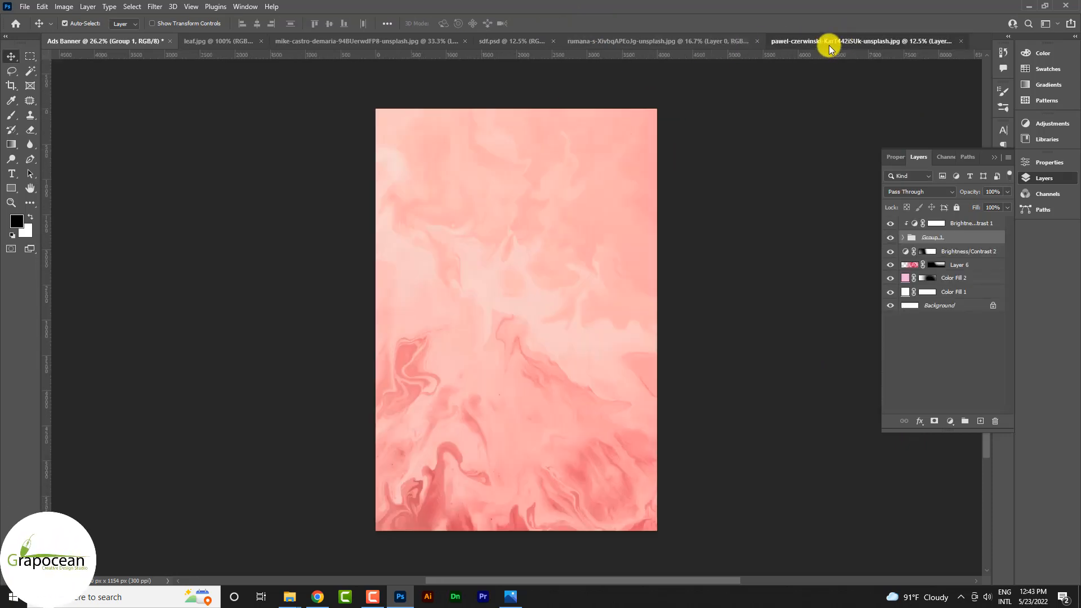
pyautogui.click(570, 42)
pyautogui.click(487, 42)
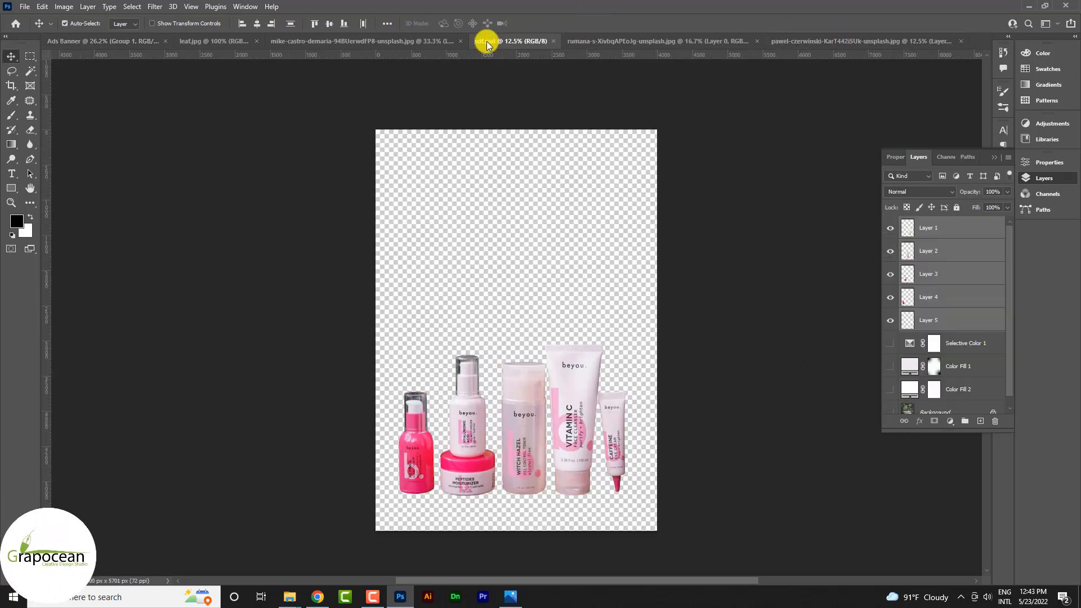
pyautogui.click(421, 42)
pyautogui.click(191, 41)
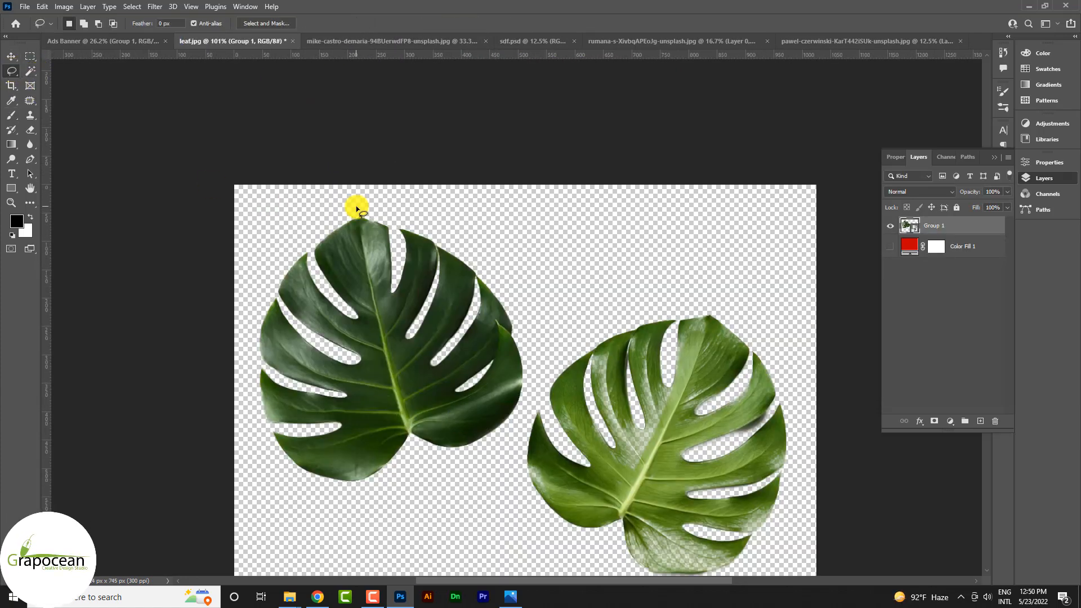
pyautogui.moveTo(357, 209)
pyautogui.mouseDown()
pyautogui.moveTo(300, 220)
pyautogui.moveTo(243, 294)
pyautogui.mouseUp()
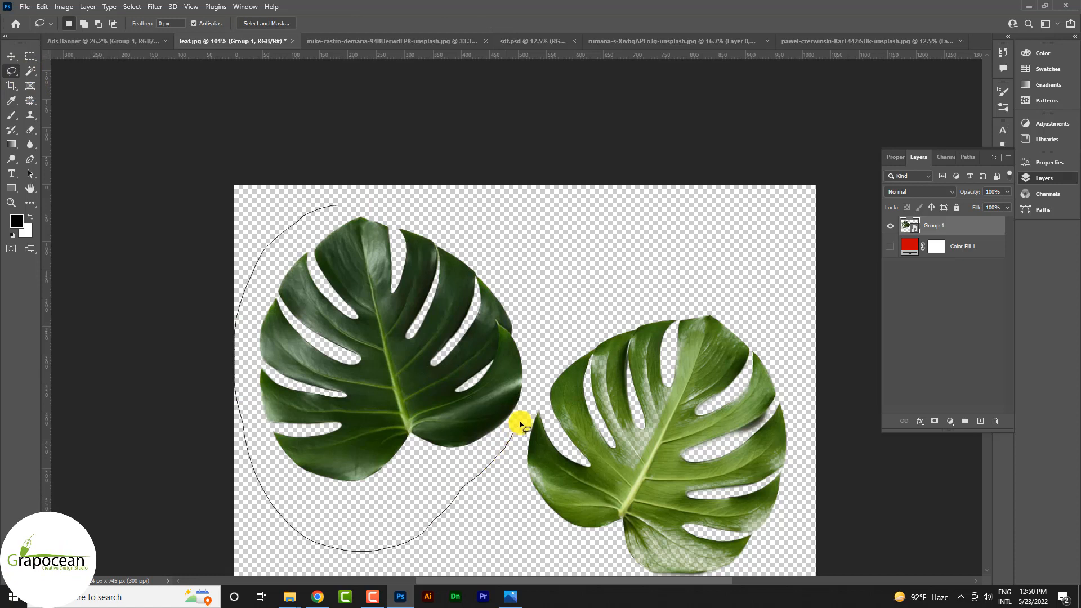
pyautogui.moveTo(440, 249)
pyautogui.mouseDown()
pyautogui.moveTo(440, 229)
pyautogui.moveTo(394, 213)
pyautogui.mouseUp()
pyautogui.click(420, 216)
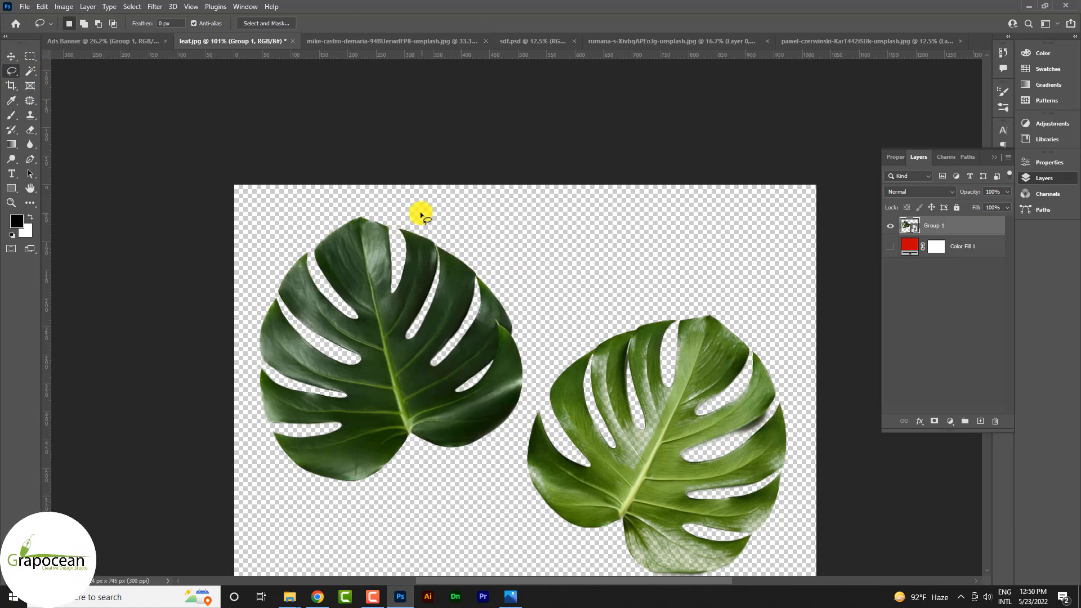
pyautogui.moveTo(523, 429)
pyautogui.mouseDown()
pyautogui.moveTo(289, 515)
pyautogui.moveTo(249, 440)
pyautogui.moveTo(244, 294)
pyautogui.moveTo(398, 199)
pyautogui.mouseUp()
pyautogui.moveTo(542, 278); pyautogui.dragTo(543, 277)
# - Paste the copied leaf into the Ads Banner document as a new layer above the Brightness/Contrast 1 adjustment
pyautogui.click(119, 41)
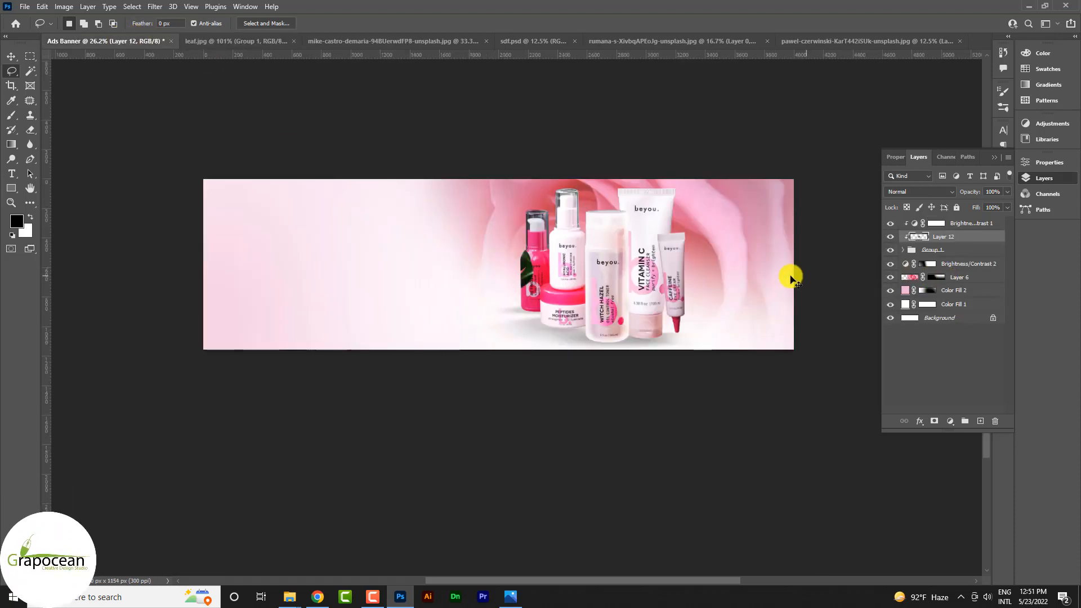
pyautogui.hotkey('ctrl', 'z')
pyautogui.click(976, 226)
pyautogui.hotkey('ctrl', 'v')
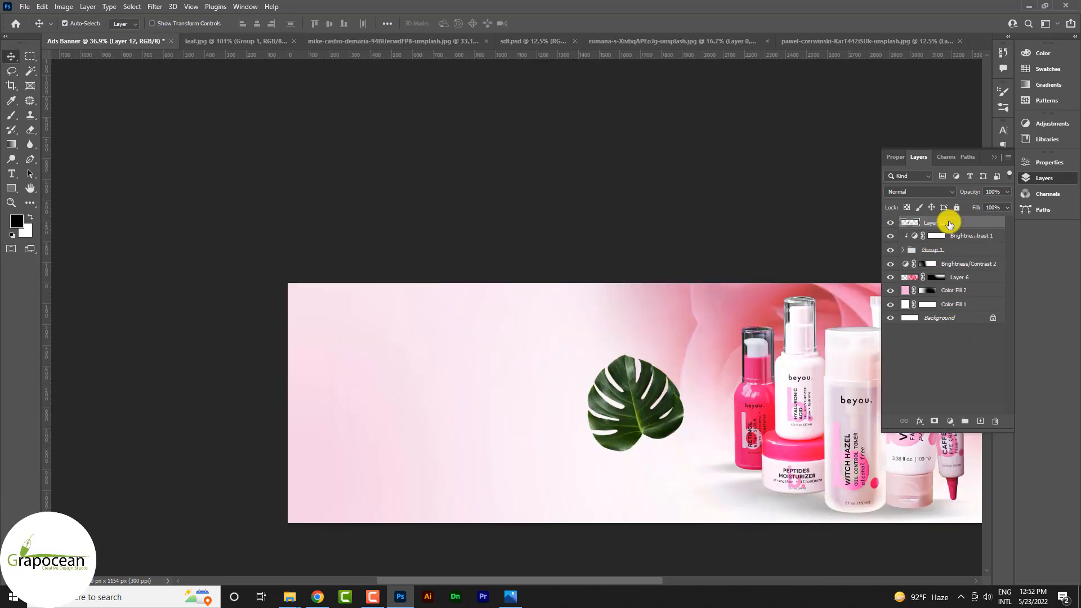
# - Convert the leaf's Layer 12 to a smart object and place it directly below Group 1 in the layer order
pyautogui.rightClick(950, 225)
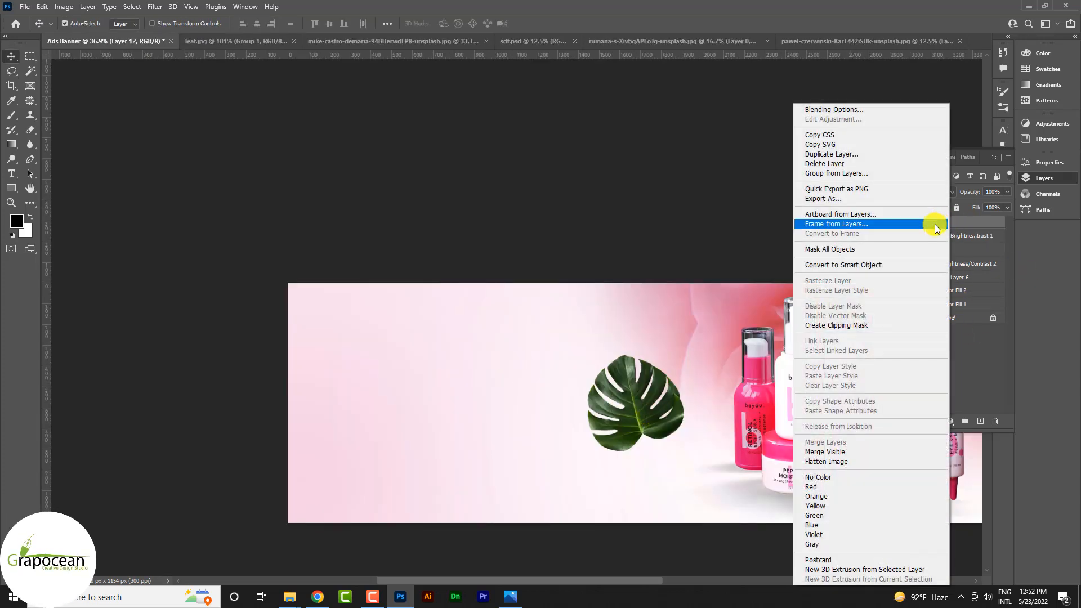
pyautogui.click(866, 269)
pyautogui.scroll(-2, 1018, 421)
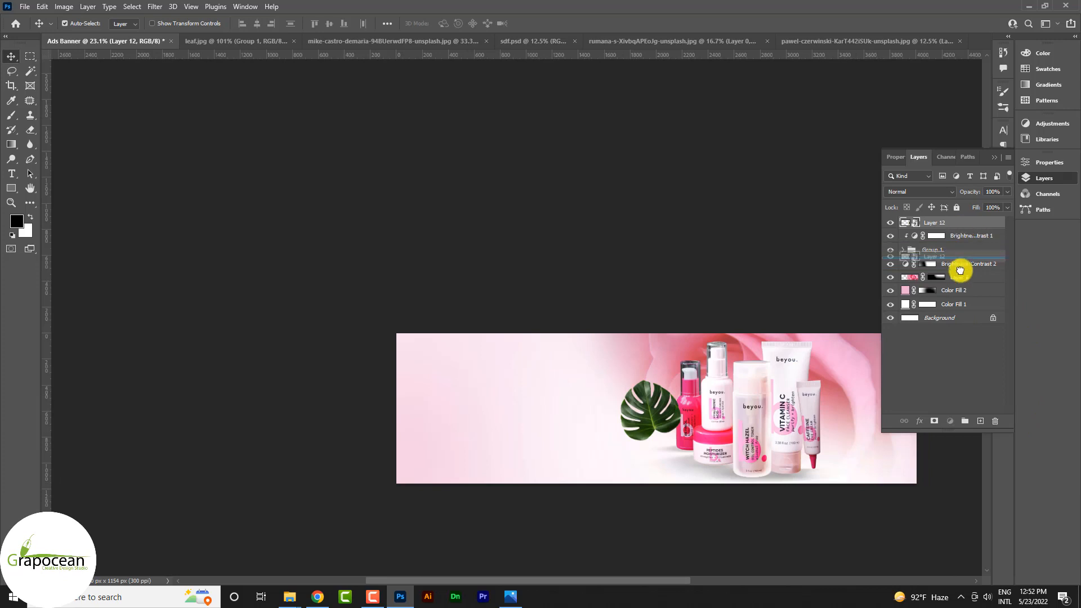
pyautogui.moveTo(960, 270); pyautogui.dragTo(950, 242)
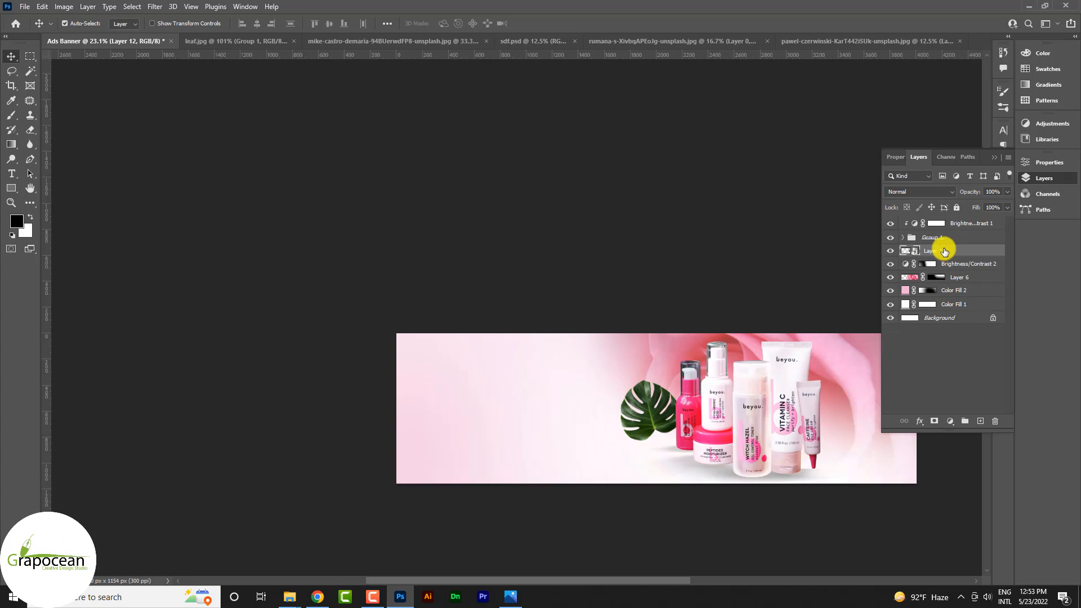
# - Move the leaf away from the products onto the banner's plain area and scale it down to about 181 × 176 px
pyautogui.moveTo(606, 415); pyautogui.dragTo(519, 385)
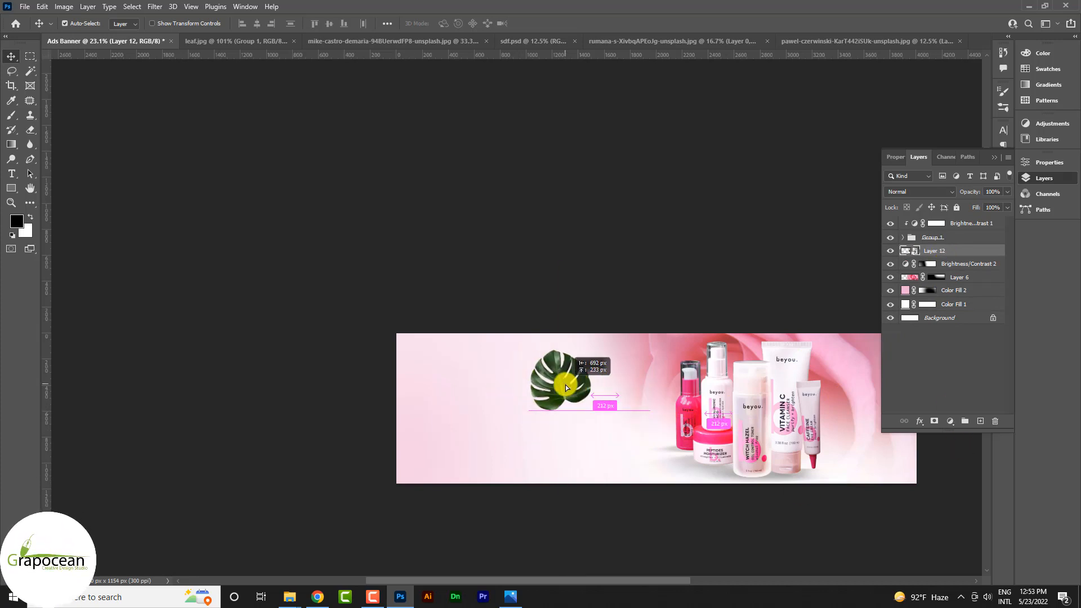
pyautogui.hotkey('ctrl', 't')
pyautogui.moveTo(591, 411); pyautogui.dragTo(567, 393)
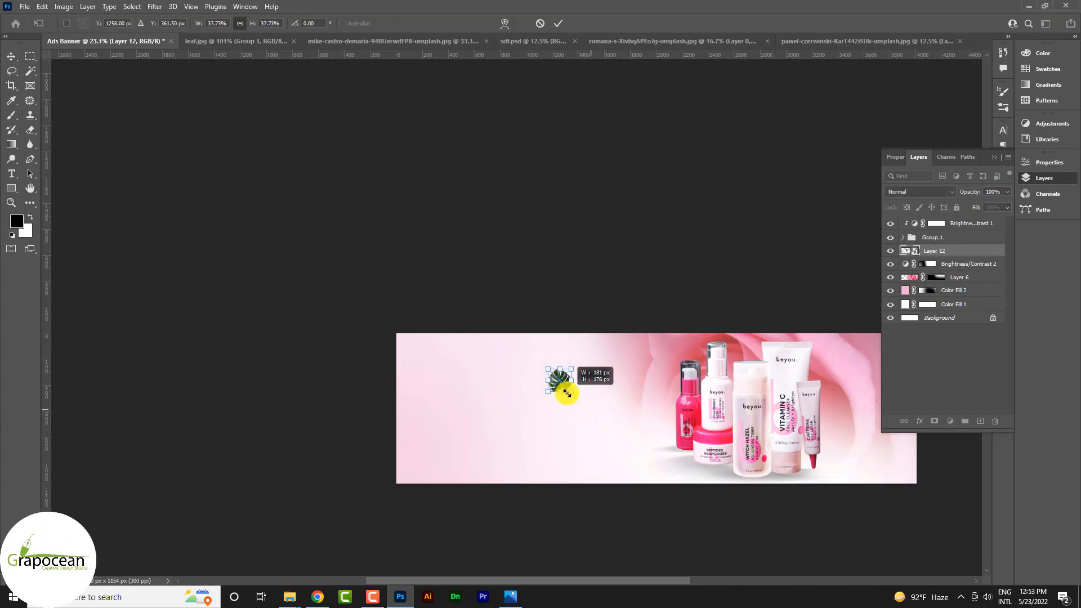
pyautogui.click(559, 23)
pyautogui.scroll(1, 552, 382)
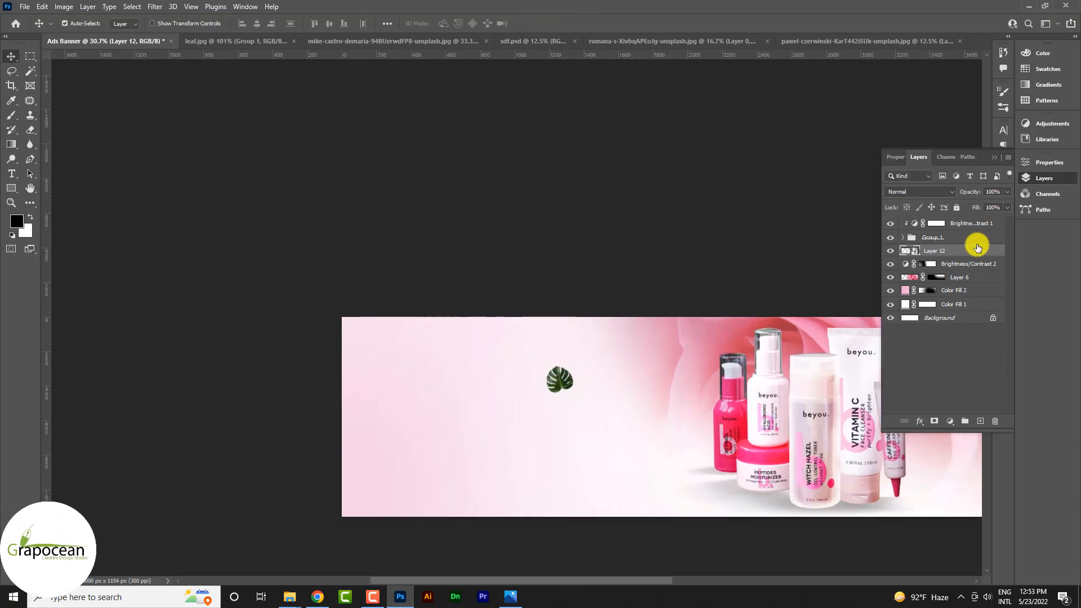
# - Add a Drop Shadow effect to the leaf's Layer 12
pyautogui.rightClick(965, 251)
pyautogui.click(881, 89)
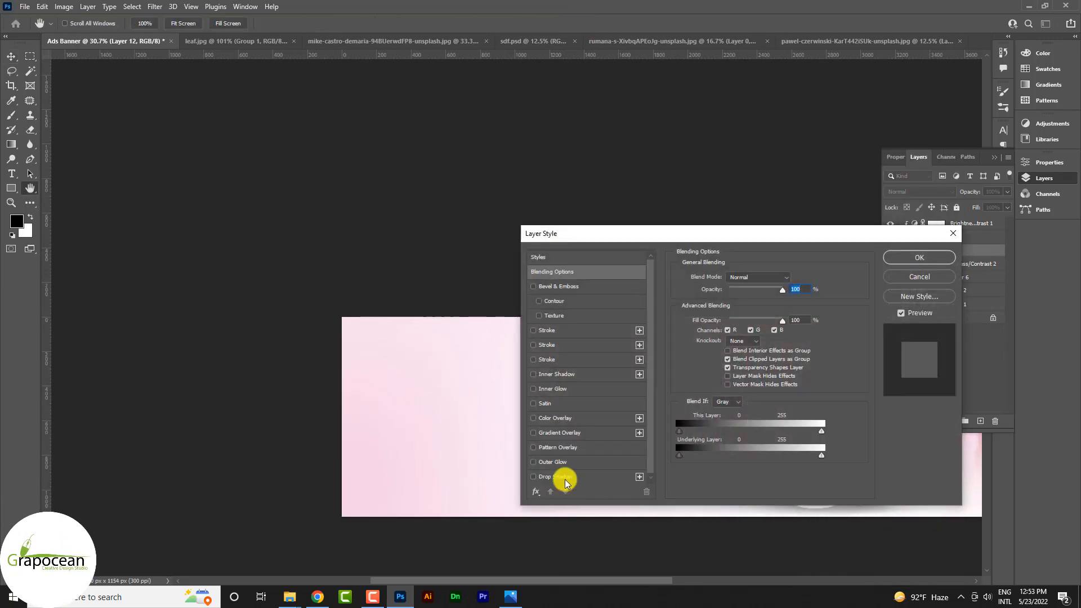
pyautogui.click(560, 477)
pyautogui.click(907, 273)
pyautogui.scroll(2, 567, 410)
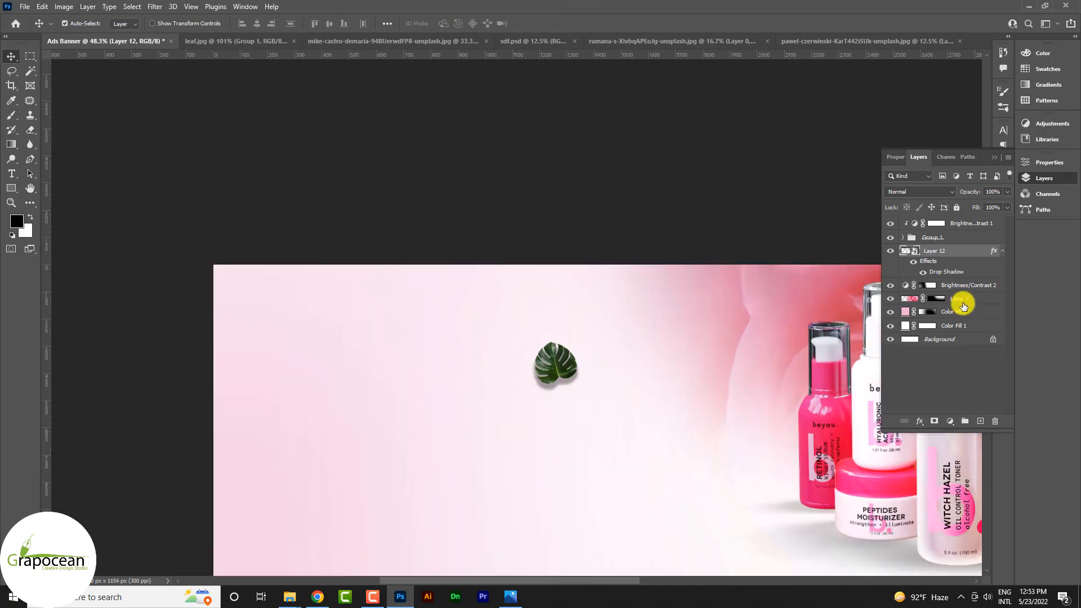
# - Soften the leaf's drop shadow with 13% opacity, 18 px distance and 19% spread, and adjust its size
pyautogui.doubleClick(948, 274)
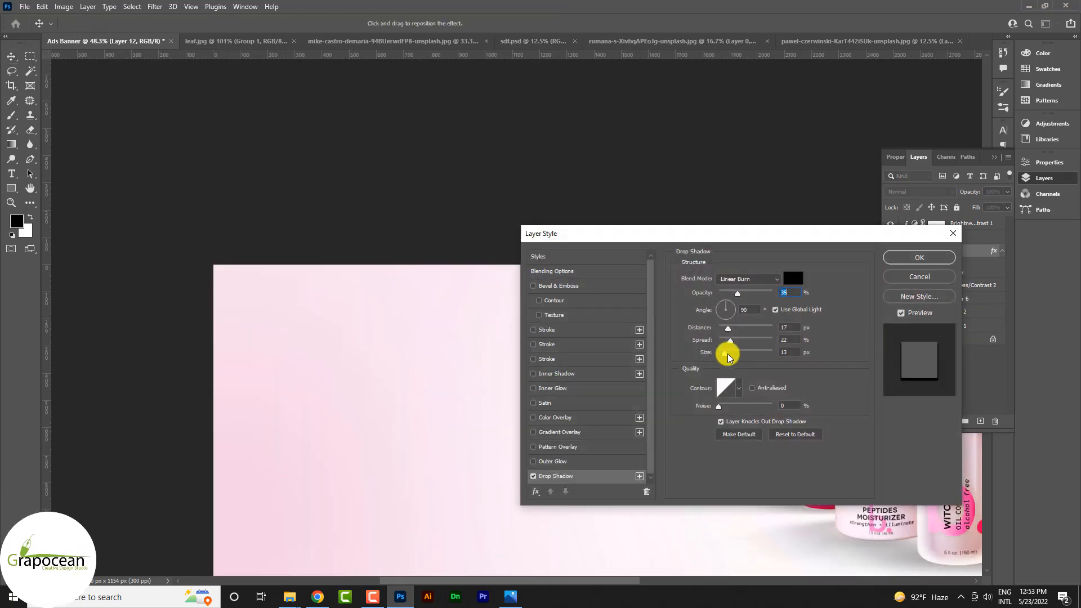
pyautogui.moveTo(736, 355); pyautogui.dragTo(740, 353)
pyautogui.moveTo(741, 235); pyautogui.dragTo(995, 265)
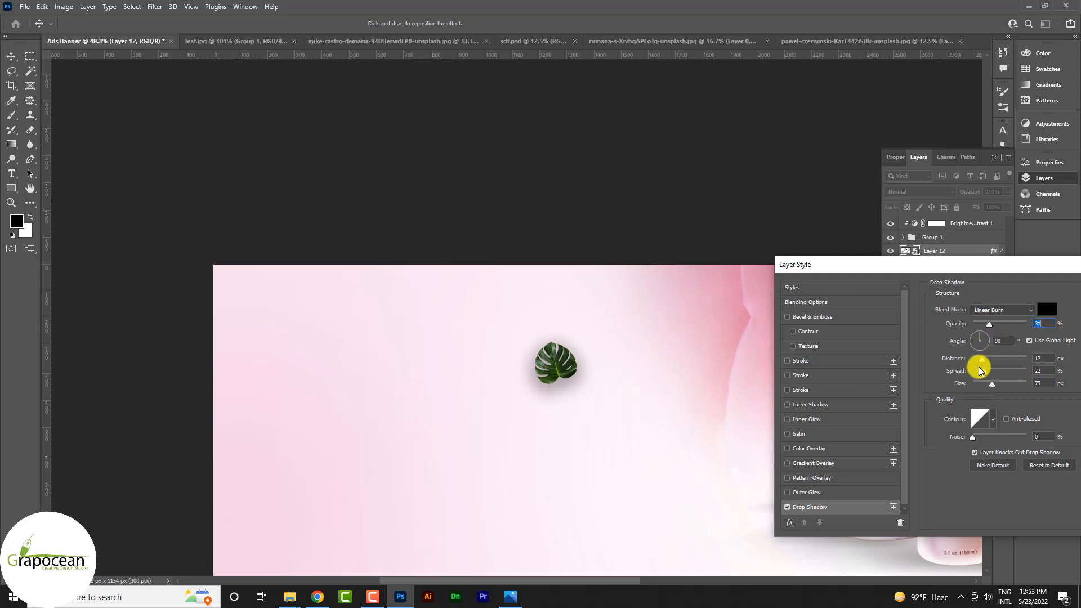
pyautogui.moveTo(987, 385); pyautogui.dragTo(983, 358)
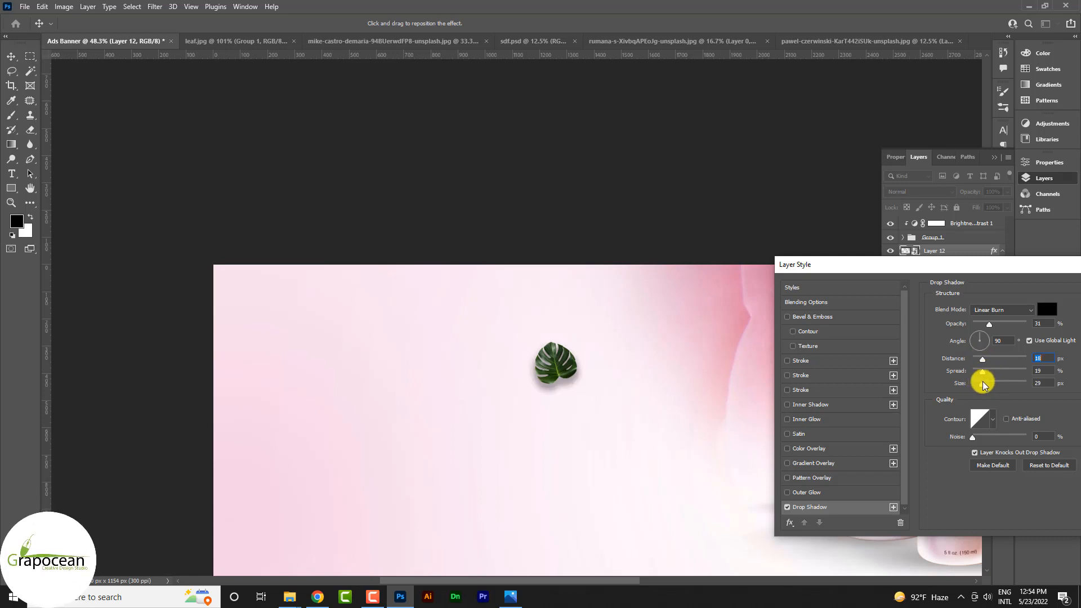
pyautogui.click(981, 384)
pyautogui.moveTo(990, 325)
pyautogui.mouseDown()
pyautogui.moveTo(993, 315)
pyautogui.moveTo(982, 329)
pyautogui.mouseUp()
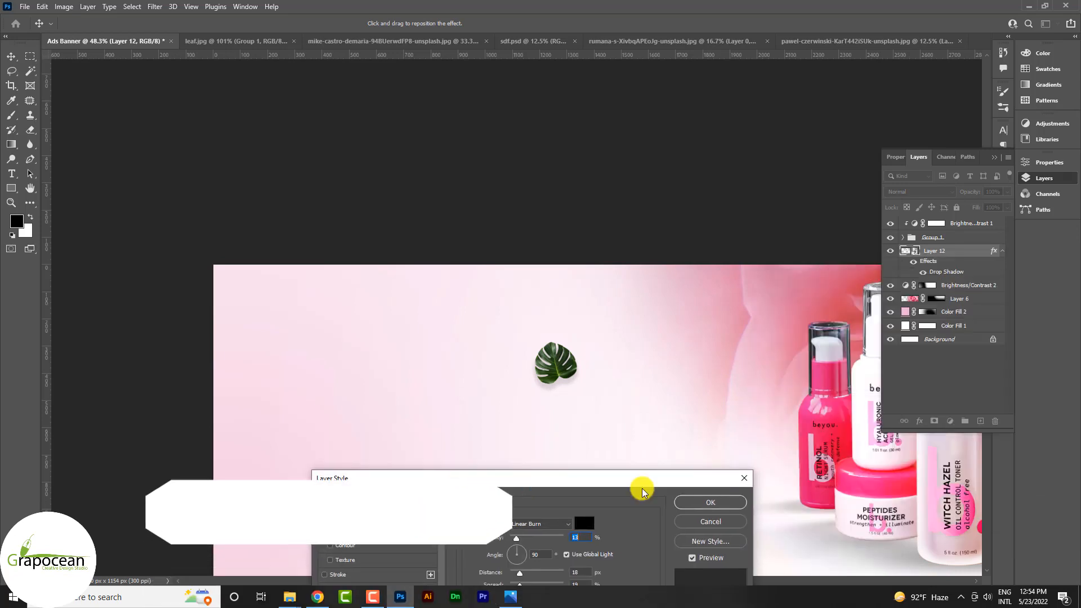
pyautogui.click(723, 499)
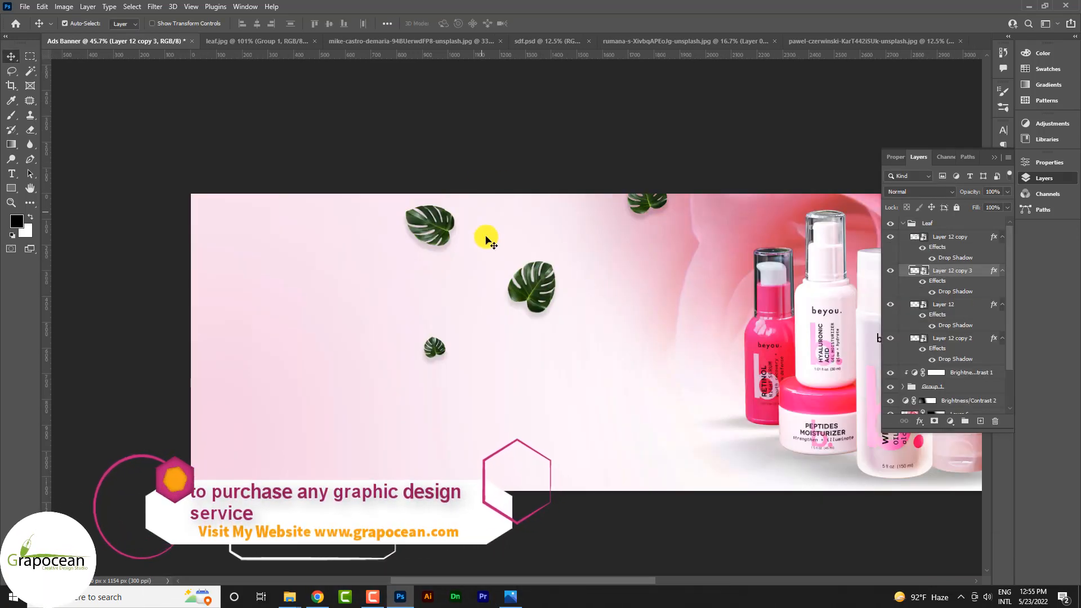
# - Move the upper-left leaf onto the banner's top edge, and raise the central leaf, scaled to about 35% and rotated about 56°
pyautogui.moveTo(431, 226); pyautogui.dragTo(436, 208)
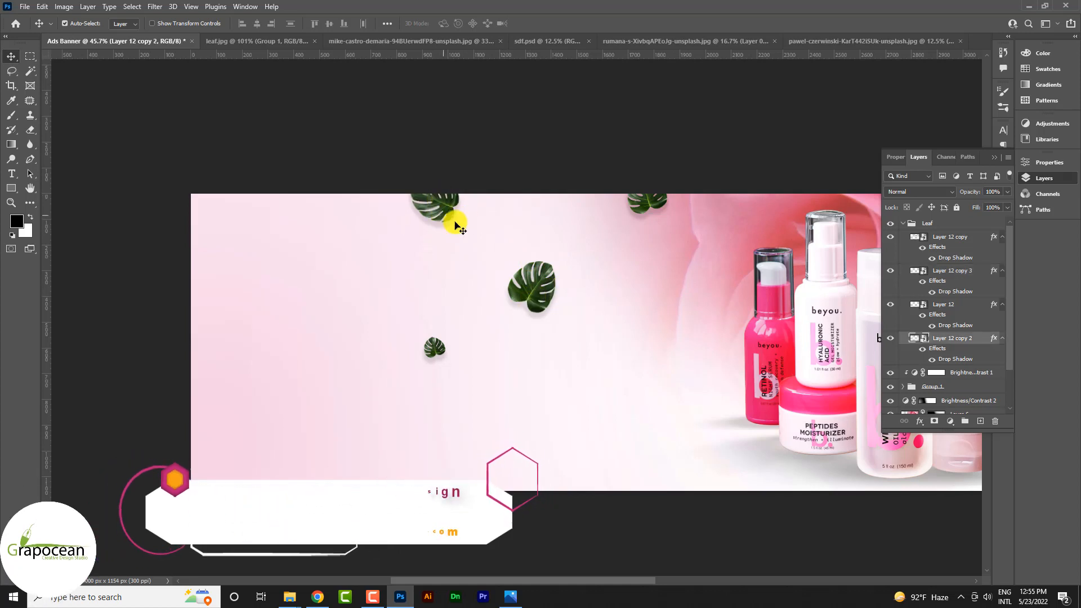
pyautogui.click(530, 288)
pyautogui.moveTo(525, 287); pyautogui.dragTo(548, 234)
pyautogui.hotkey('ctrl', 'z')
pyautogui.click(560, 23)
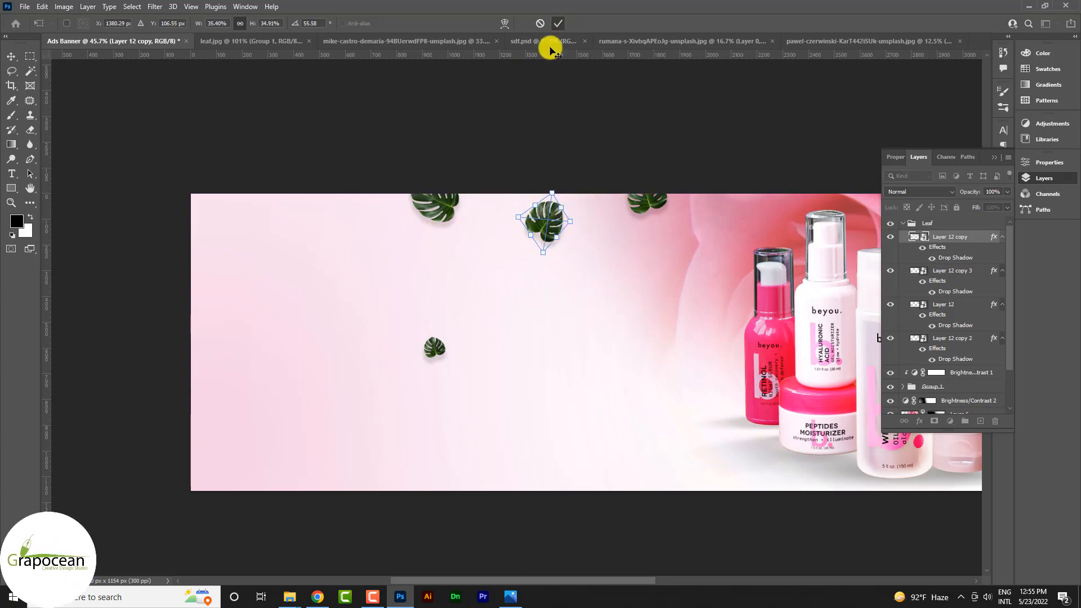
pyautogui.scroll(-3, 565, 267)
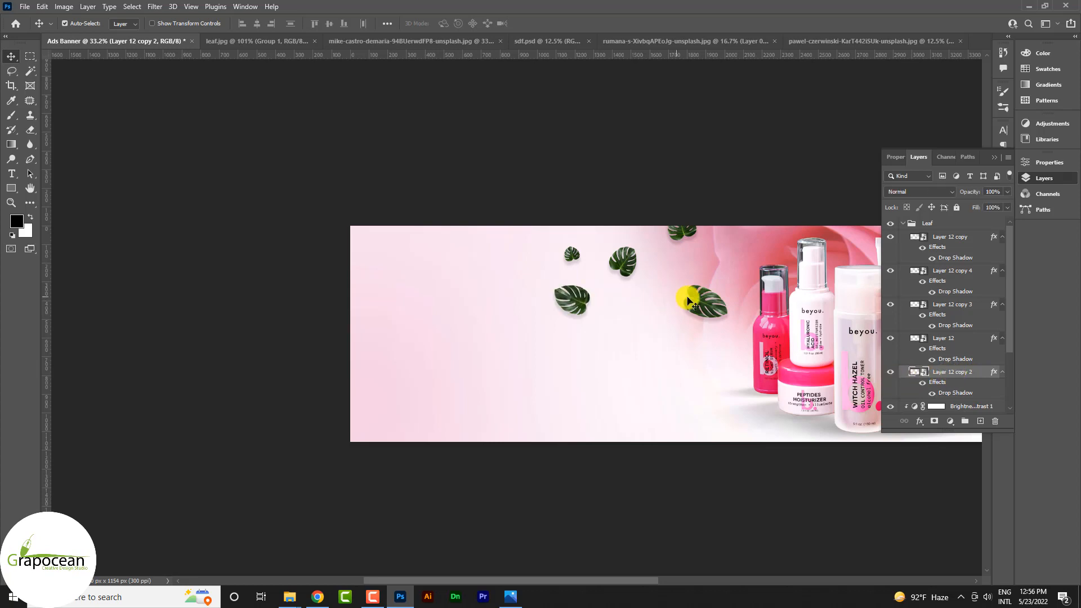
# - Shift the lower-left leaf of Layer 12 copy 2 slightly to the left and rasterize its layer
pyautogui.click(709, 307)
pyautogui.click(580, 304)
pyautogui.click(69, 7)
pyautogui.click(68, 7)
pyautogui.click(67, 8)
pyautogui.moveTo(66, 8)
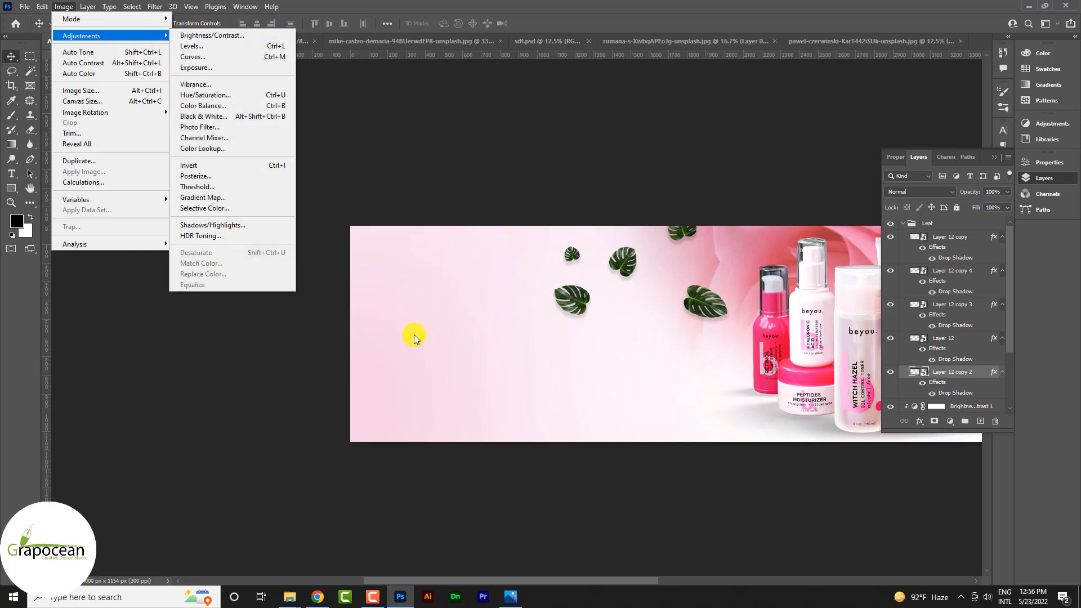
pyautogui.click(573, 299)
pyautogui.click(64, 7)
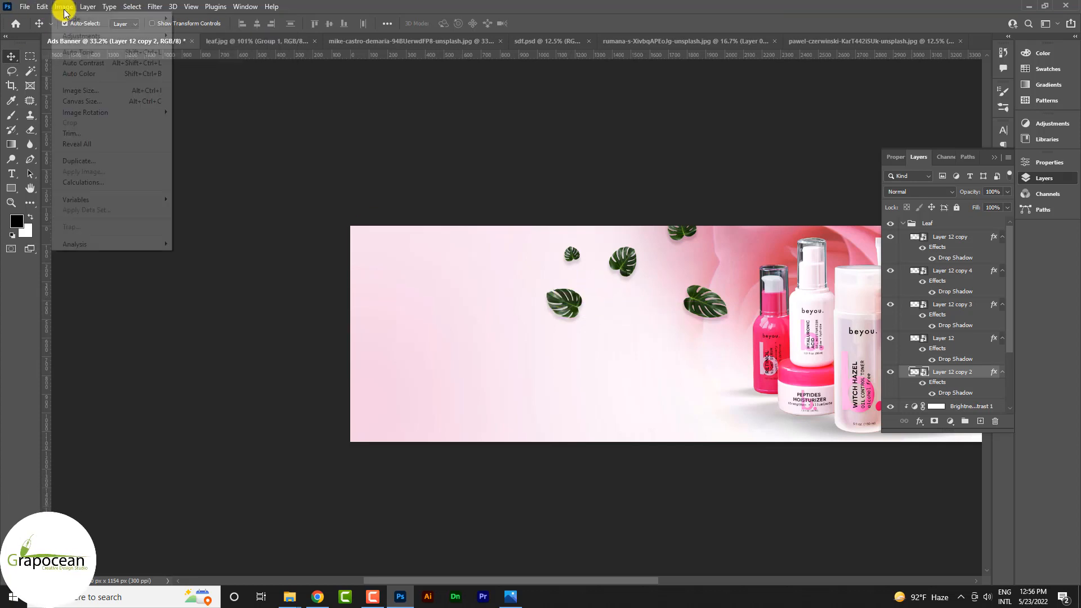
pyautogui.moveTo(162, 37)
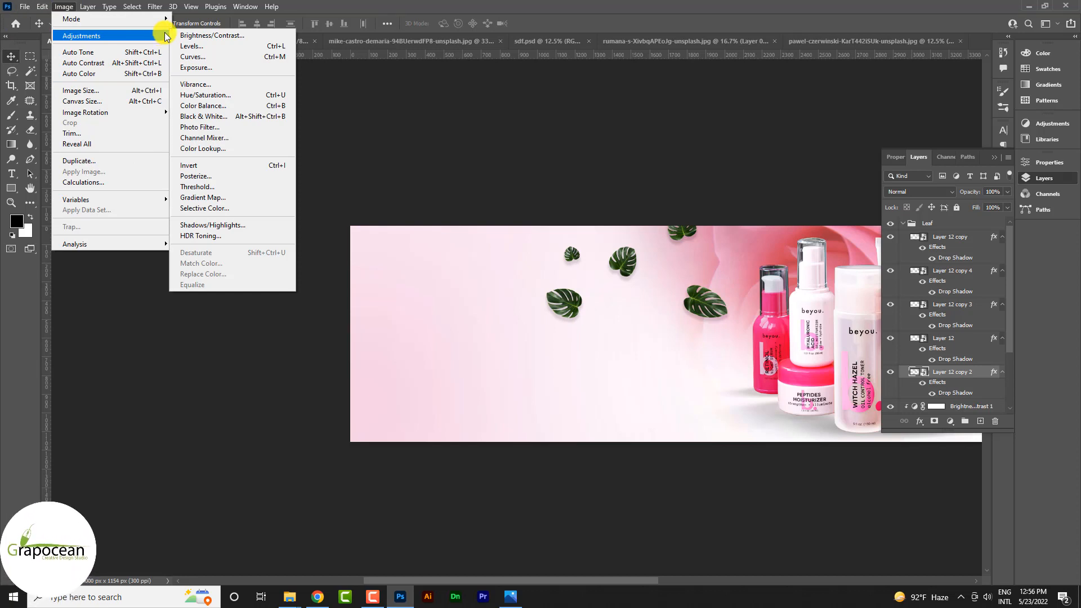
pyautogui.rightClick(958, 372)
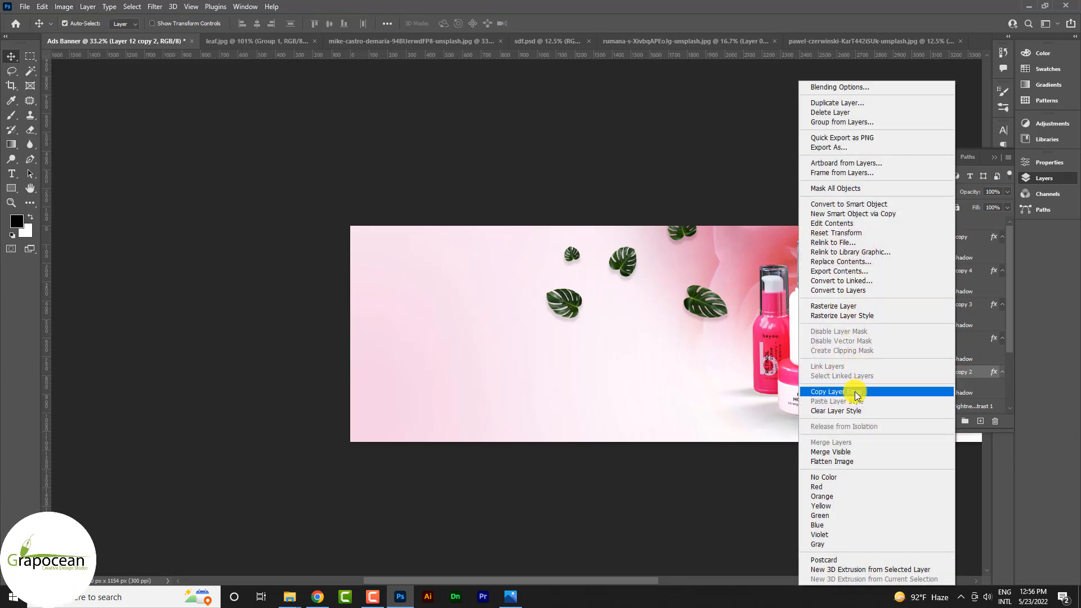
pyautogui.click(845, 307)
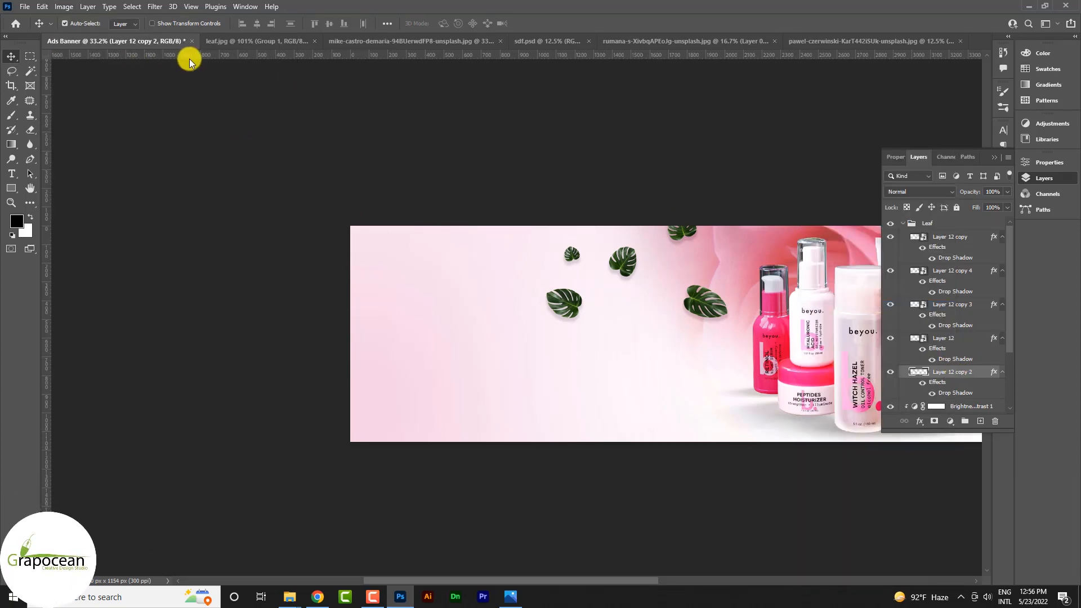
# - Match the lower-left leaf's colours (Layer 12 copy 2) to the white satin fabric photo, with Neutralize enabled
pyautogui.click(65, 6)
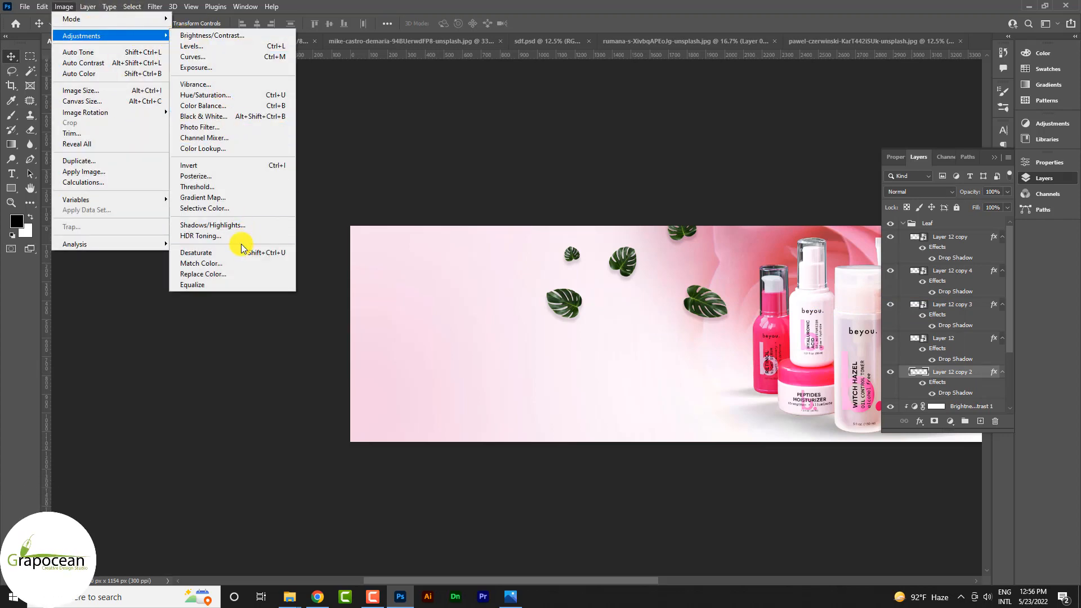
pyautogui.click(232, 264)
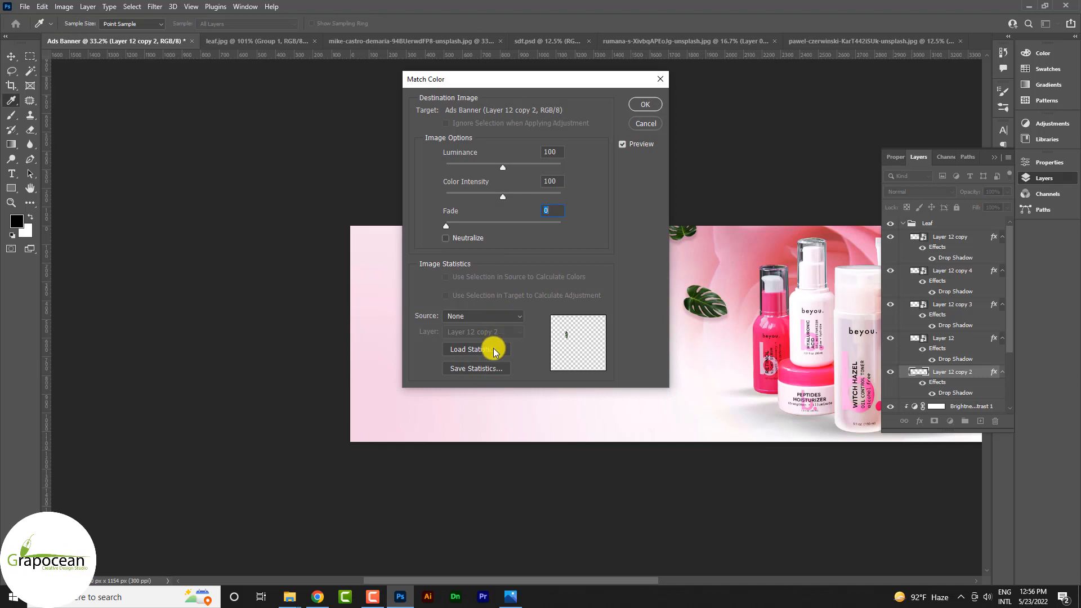
pyautogui.click(467, 239)
pyautogui.click(502, 316)
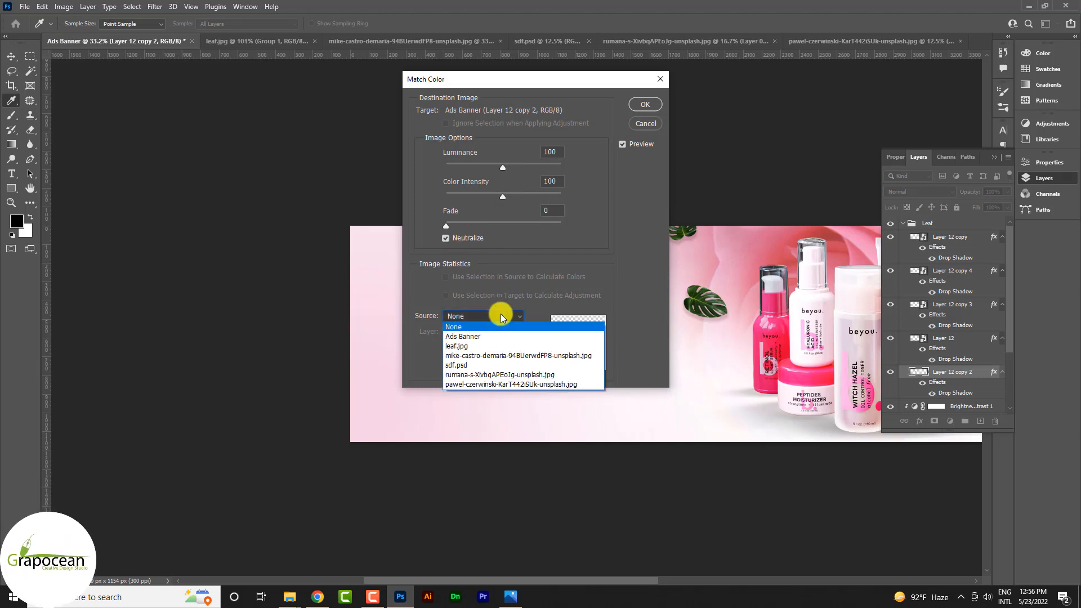
pyautogui.click(511, 355)
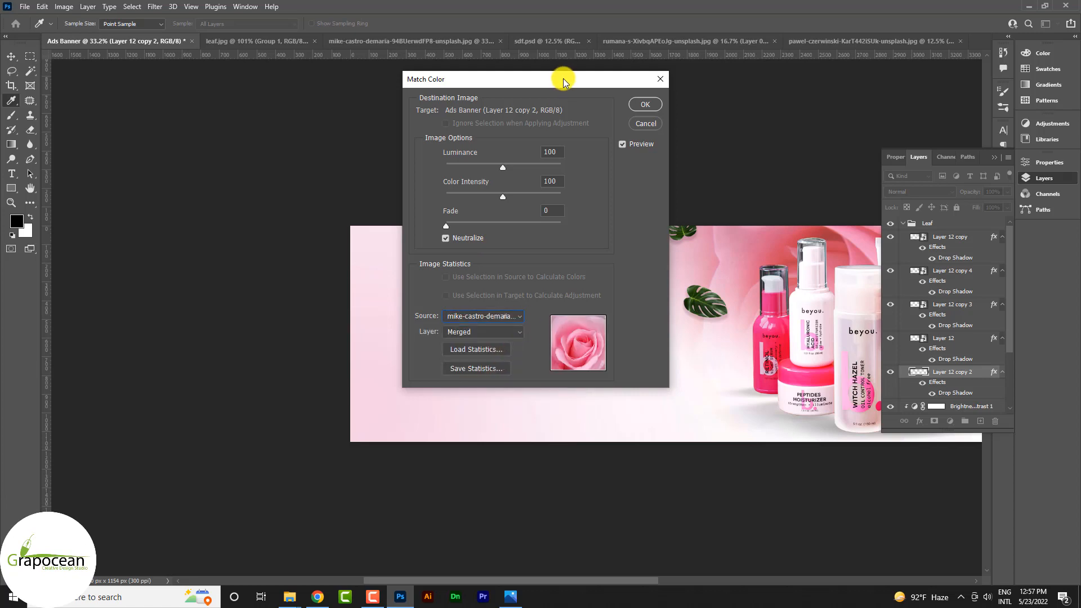
pyautogui.moveTo(563, 79); pyautogui.dragTo(855, 117)
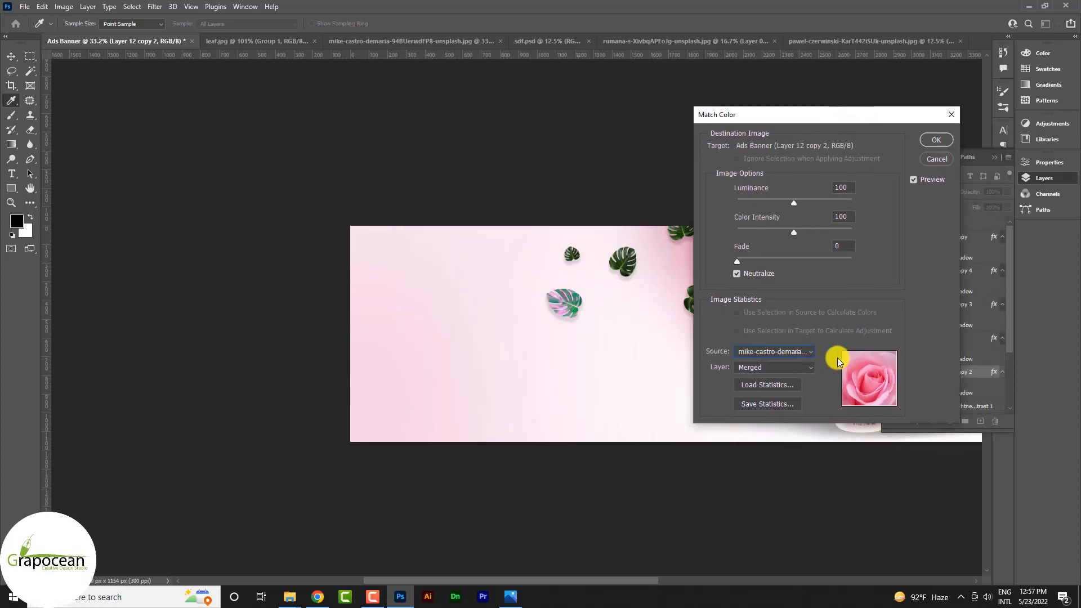
pyautogui.click(800, 365)
pyautogui.click(796, 353)
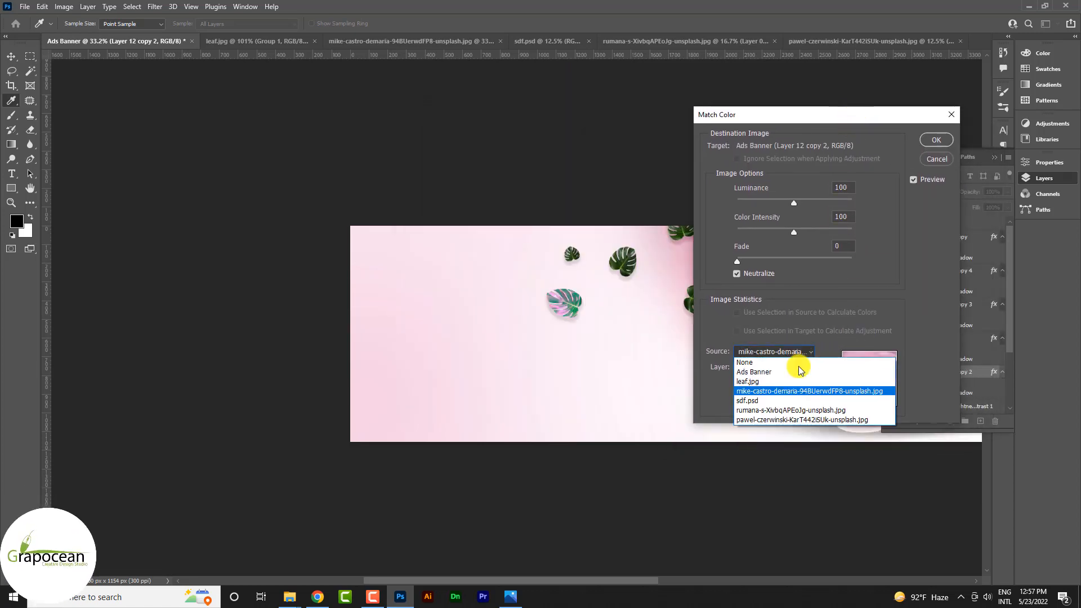
pyautogui.click(790, 410)
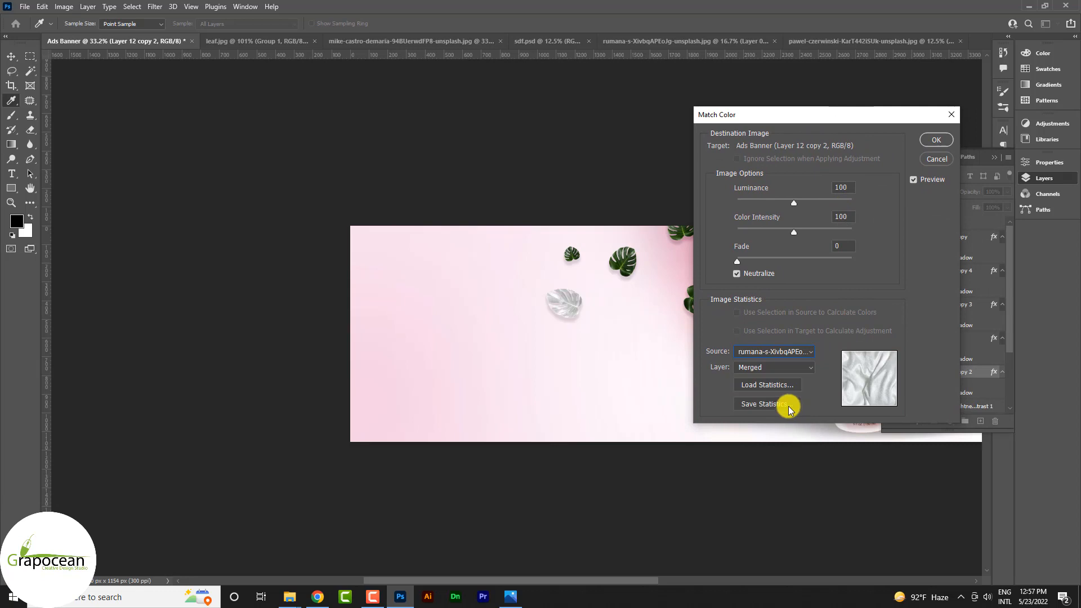
pyautogui.click(936, 140)
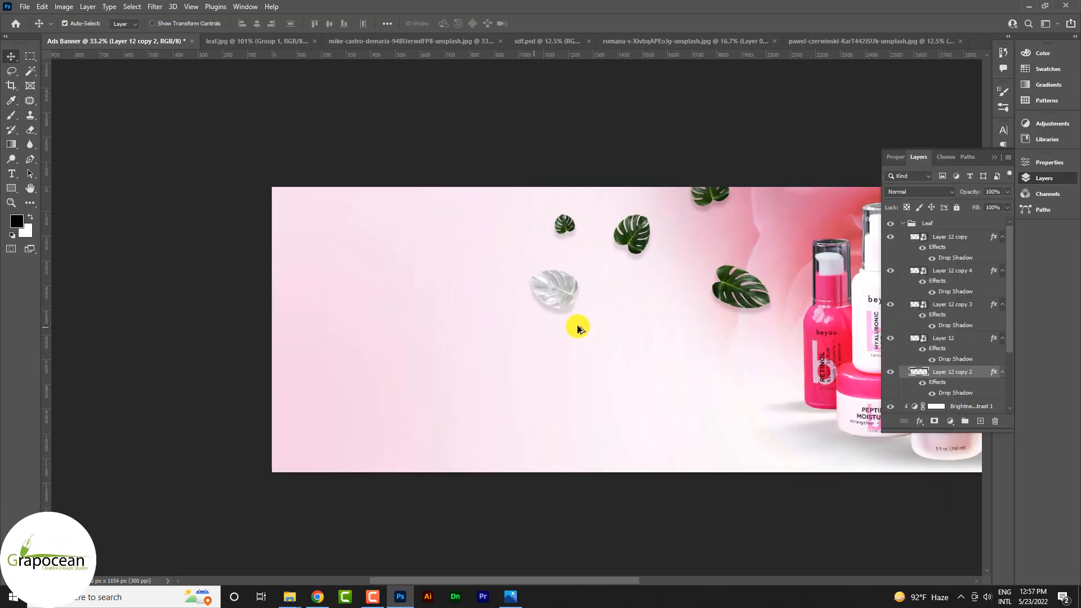
# - Rasterize Layer 12 copy 4, the dark leaf beside the products
pyautogui.scroll(6, 542, 287)
pyautogui.scroll(-5, 601, 345)
pyautogui.scroll(-2, 654, 349)
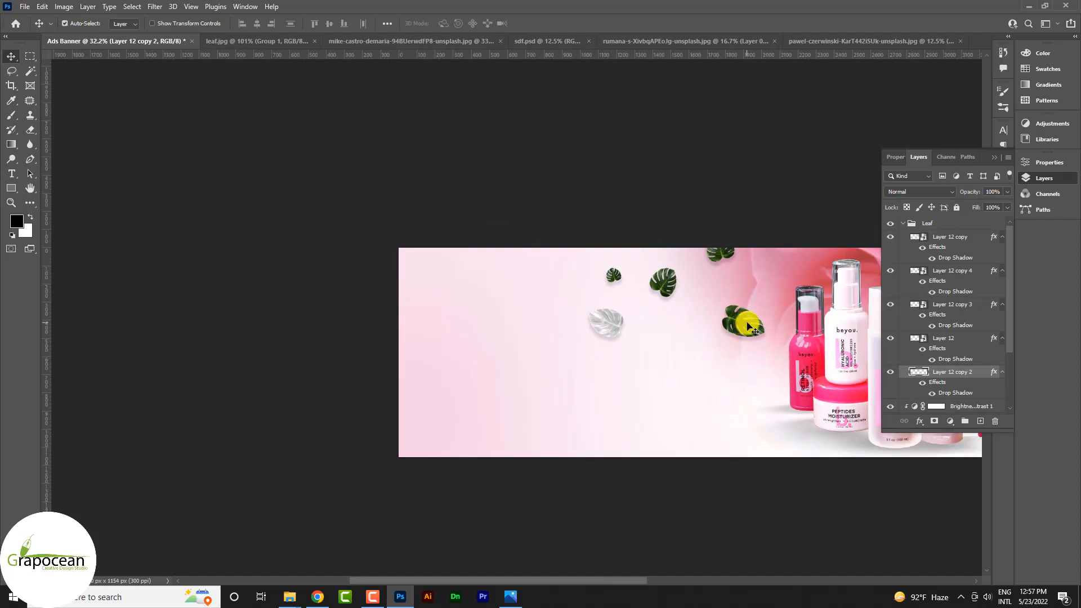
pyautogui.scroll(5, 740, 380)
pyautogui.keyDown('ctrl'); pyautogui.click(747, 389); pyautogui.keyUp('ctrl')
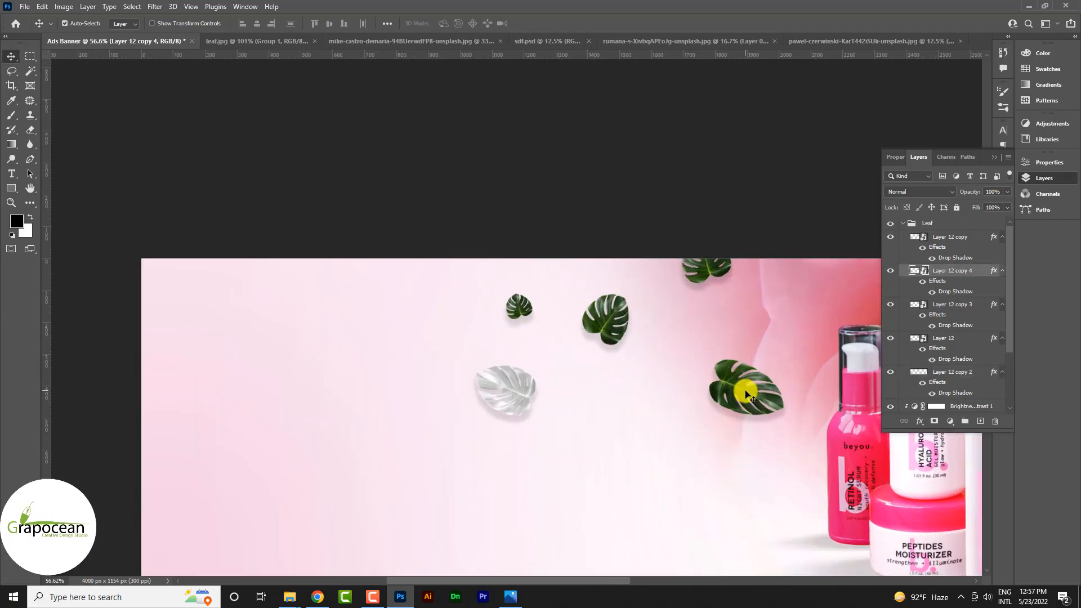
pyautogui.rightClick(964, 273)
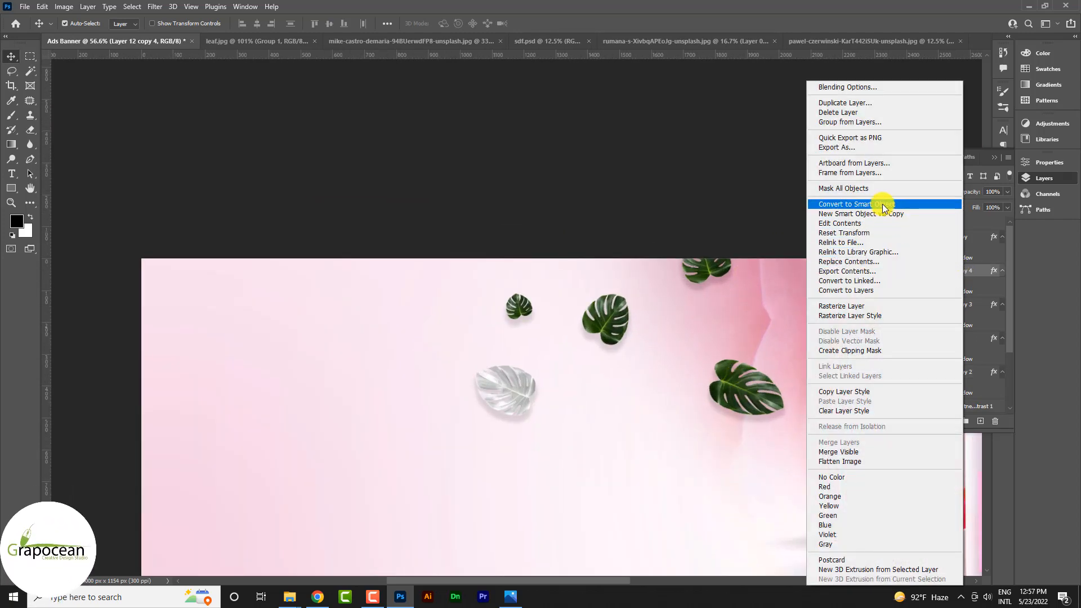
pyautogui.click(868, 305)
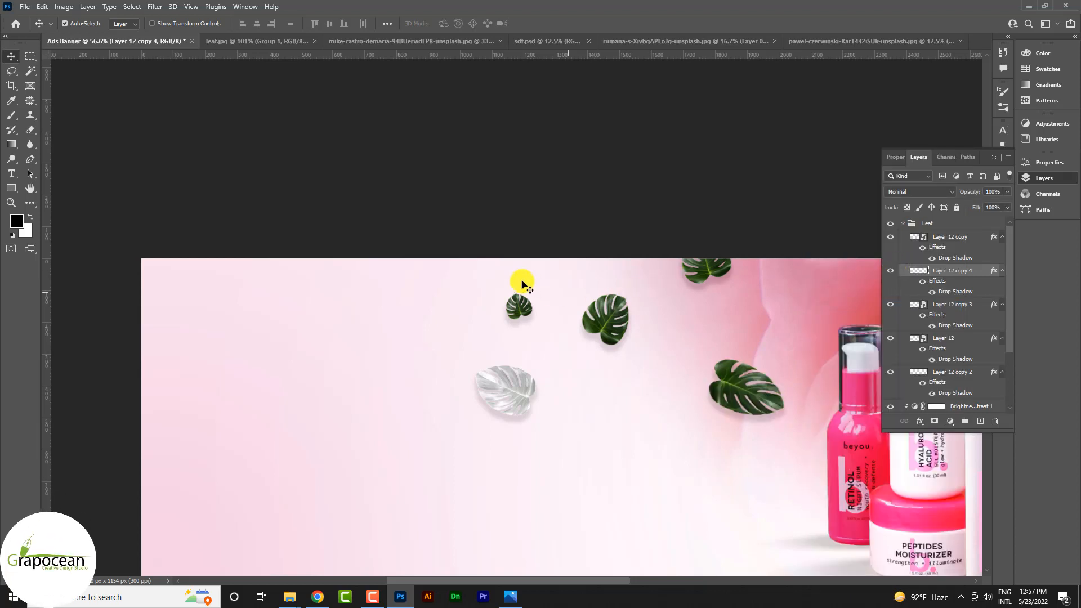
# - Distort the Layer 12 copy 4 leaf by pulling its lower-right corner slightly inward
pyautogui.hotkey('ctrl', 't')
pyautogui.moveTo(784, 388); pyautogui.dragTo(762, 383)
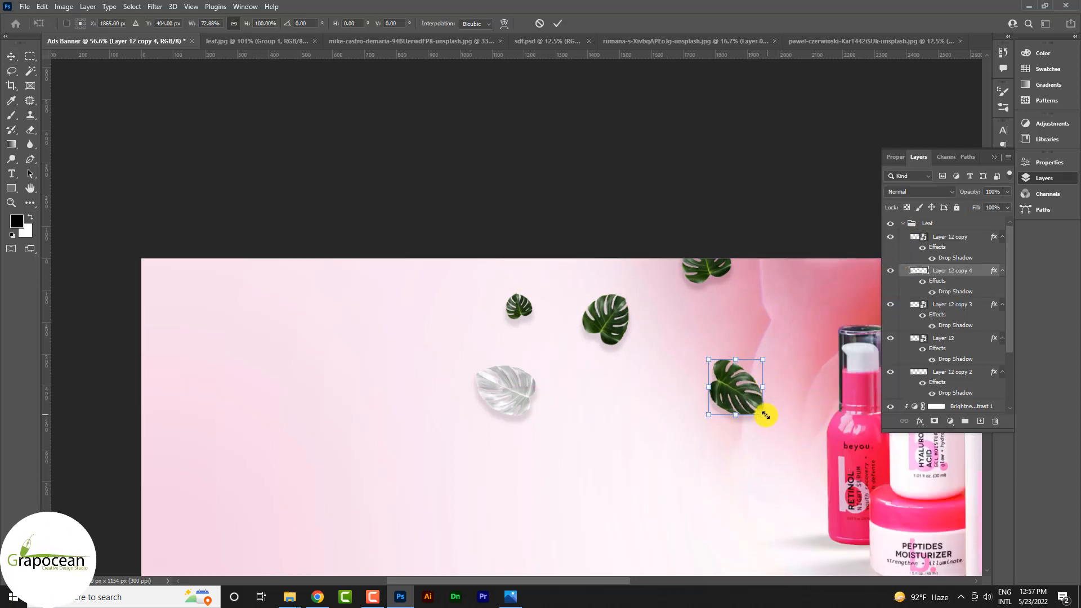
pyautogui.hotkey('ctrl', 'z')
pyautogui.moveTo(784, 418); pyautogui.dragTo(774, 413)
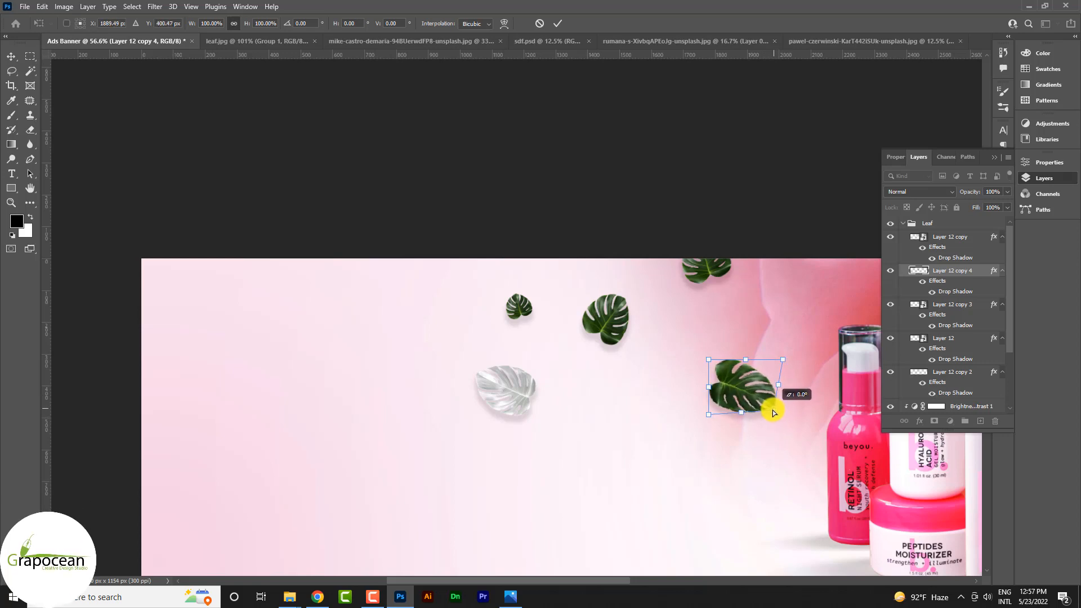
pyautogui.click(560, 23)
# - Match the Layer 12 copy 4 leaf's colours to the white satin fabric photo and shift the leaf slightly up and right
pyautogui.click(61, 10)
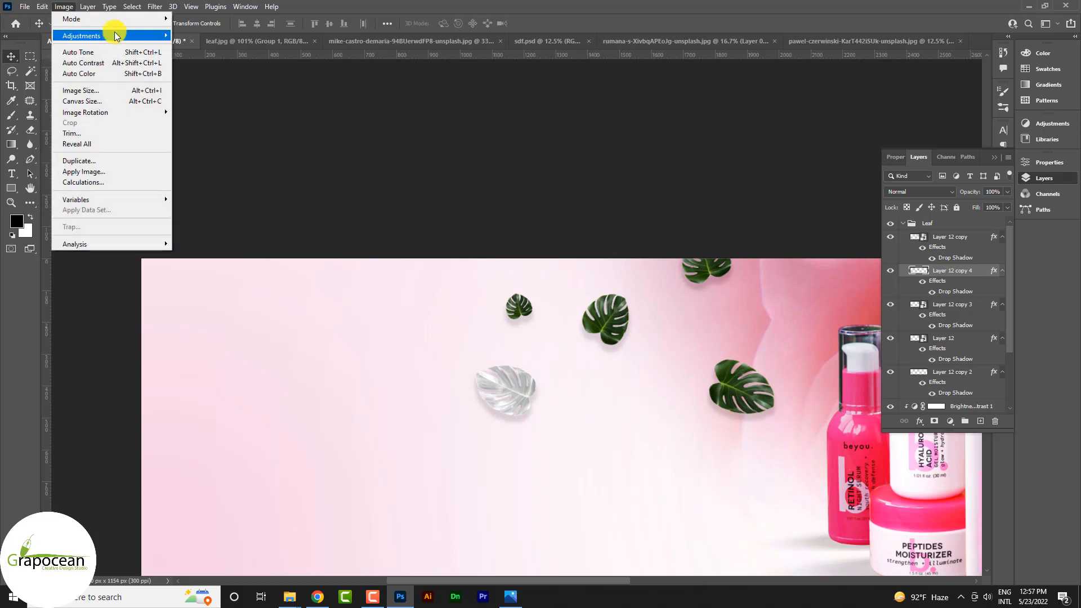
pyautogui.moveTo(113, 35)
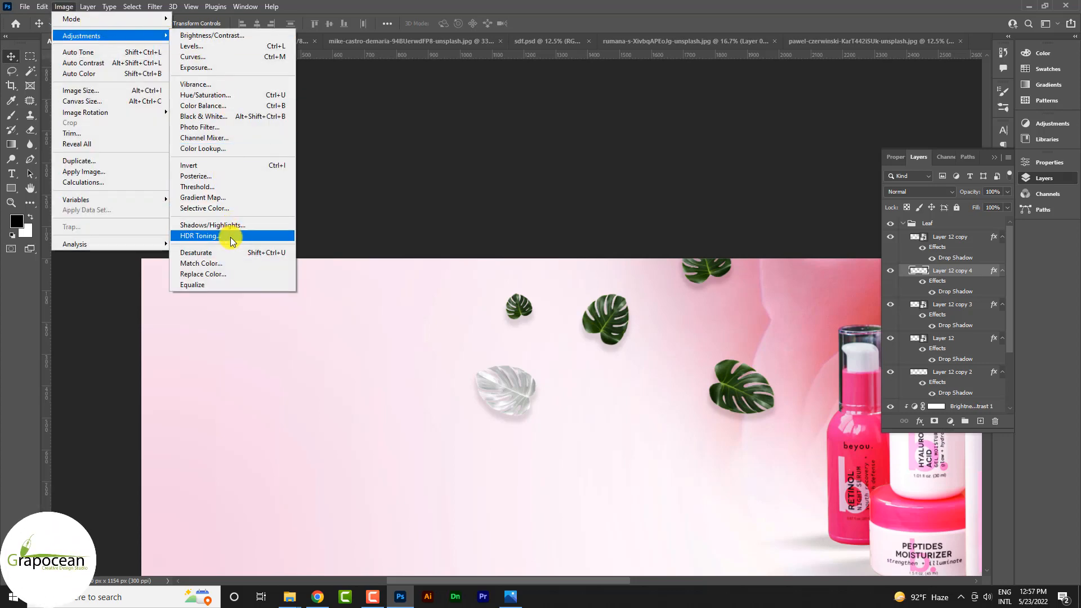
pyautogui.click(225, 263)
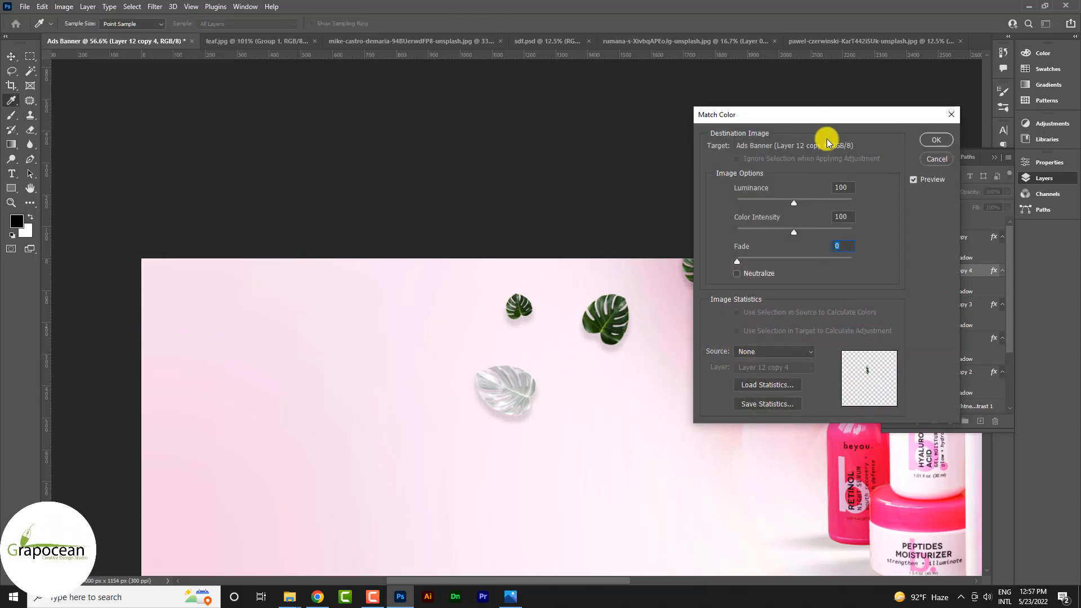
pyautogui.moveTo(822, 138); pyautogui.dragTo(953, 132)
pyautogui.click(928, 369)
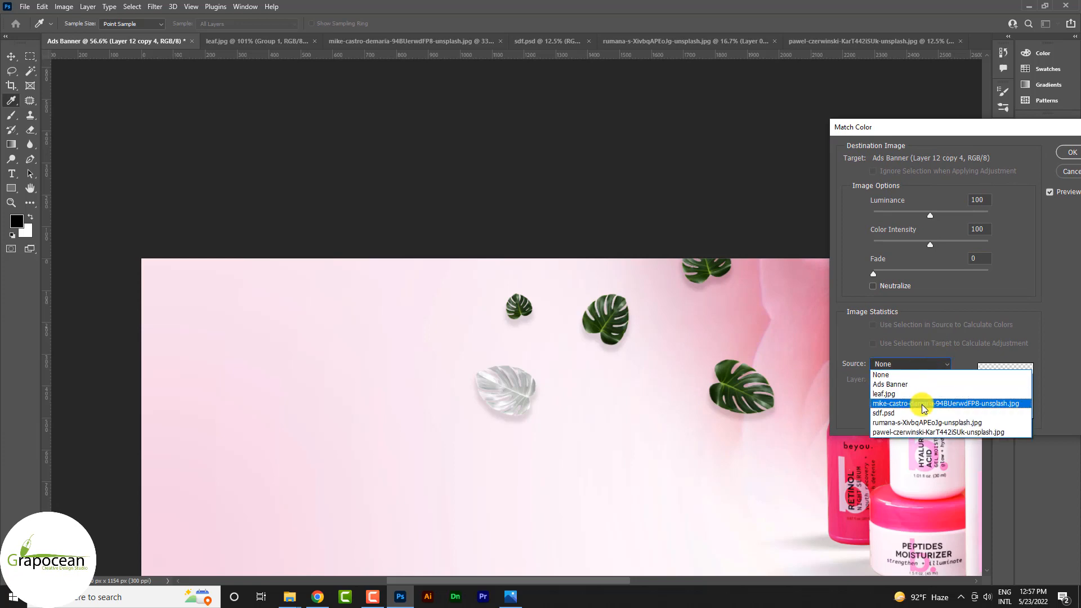
pyautogui.click(917, 416)
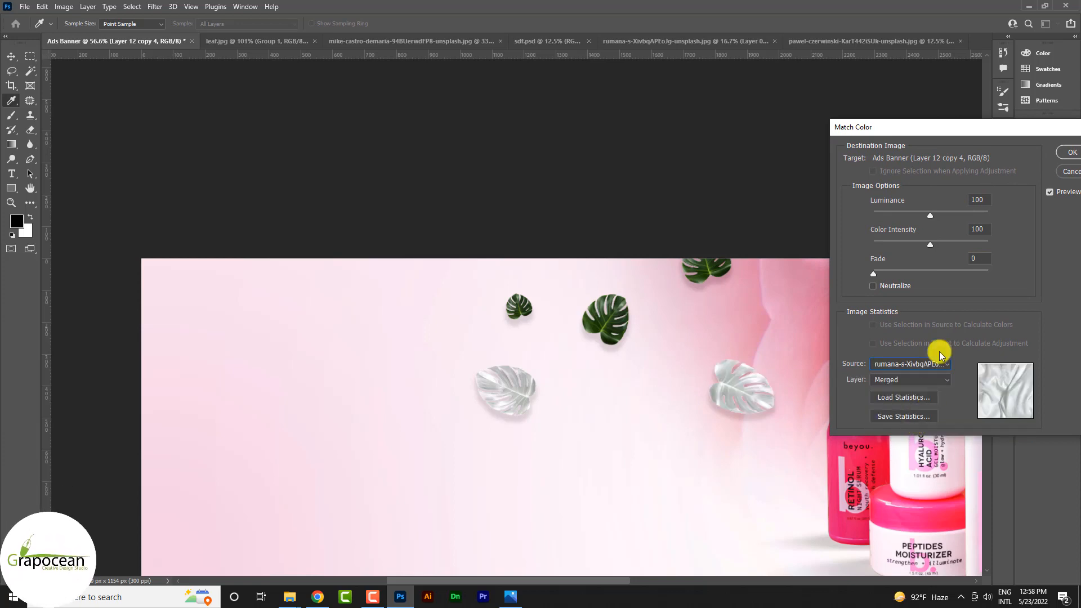
pyautogui.click(1068, 156)
pyautogui.press('v')
pyautogui.moveTo(736, 387)
pyautogui.mouseDown()
pyautogui.moveTo(684, 403)
pyautogui.moveTo(752, 380)
pyautogui.mouseUp()
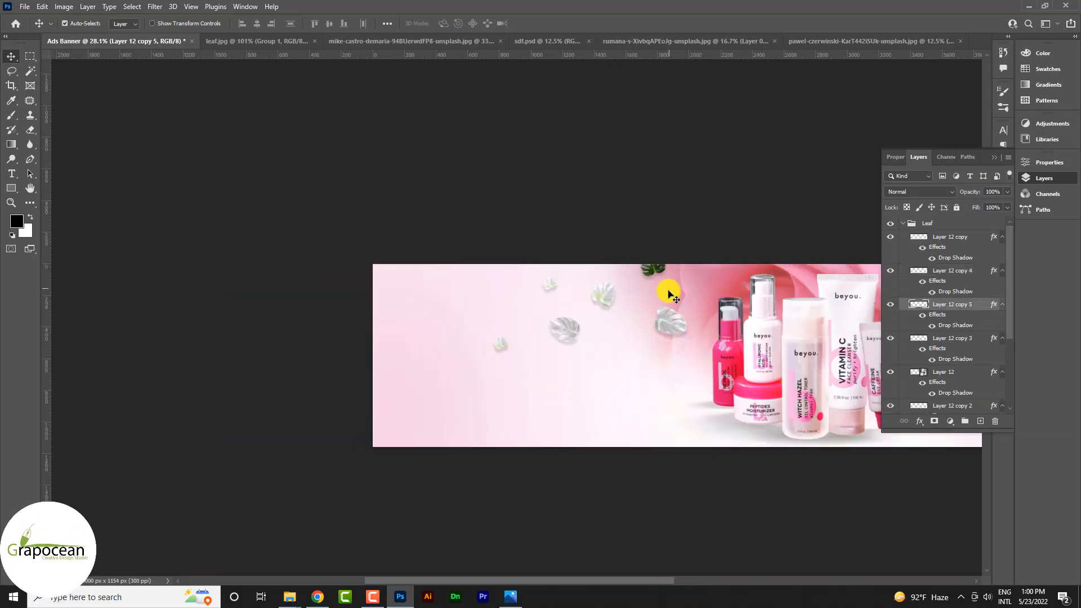
pyautogui.scroll(2, 666, 289)
pyautogui.click(648, 256)
pyautogui.press('Delete')
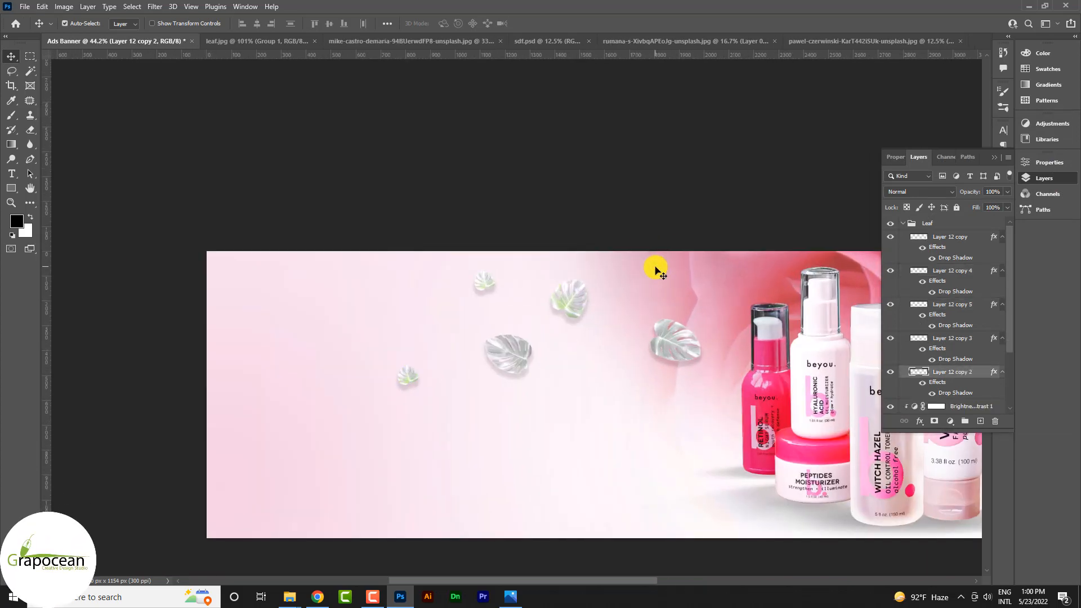
pyautogui.hotkey('ctrl', 'z')
# - Duplicate the silver leaf nearest the products and enlarge the copy over the left products
pyautogui.moveTo(666, 344); pyautogui.dragTo(712, 379)
pyautogui.hotkey('ctrl', 't')
pyautogui.click(558, 24)
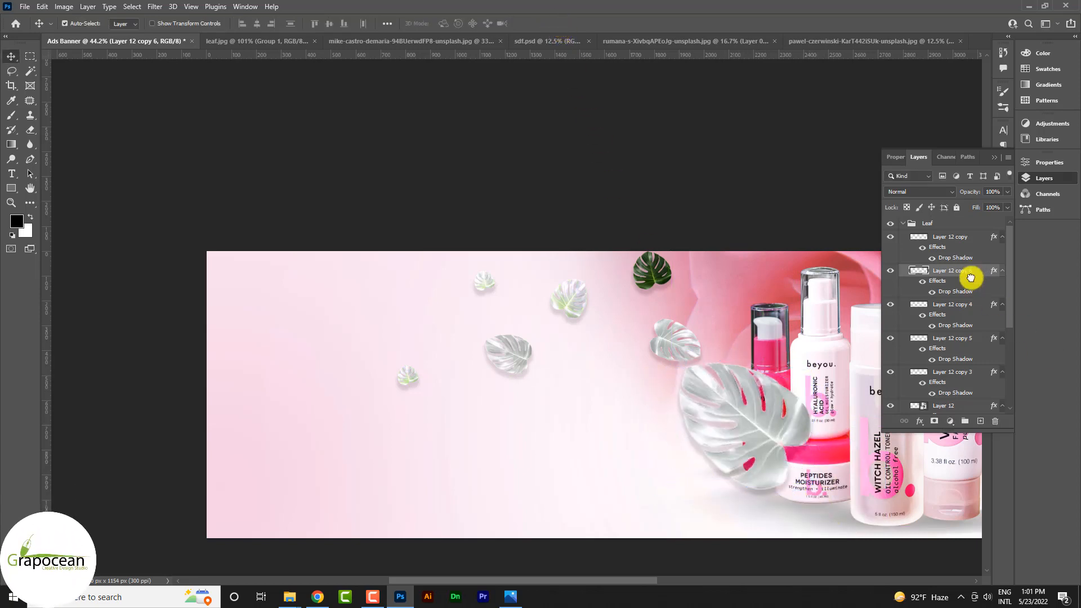
# - Move the enlarged silver leaf's layer, Layer 12 copy 6, beneath the product group, Group 1
pyautogui.moveTo(971, 278); pyautogui.dragTo(944, 345)
pyautogui.scroll(-3, 710, 449)
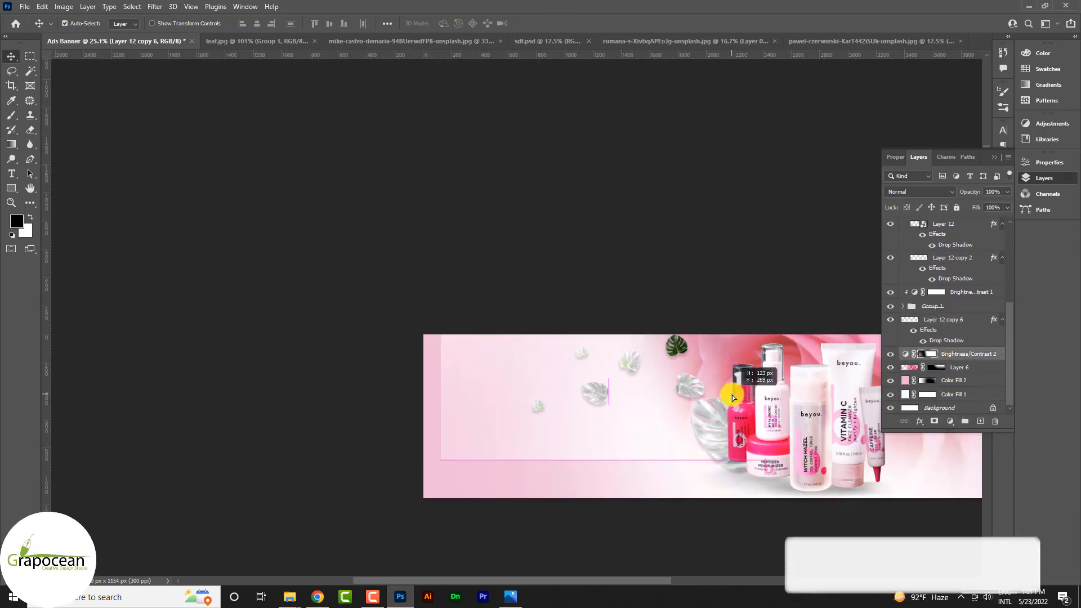
pyautogui.click(931, 354)
pyautogui.click(944, 327)
# - Rotate the large silver leaf 105° and place it behind the right side of the product group
pyautogui.hotkey('ctrl', 't')
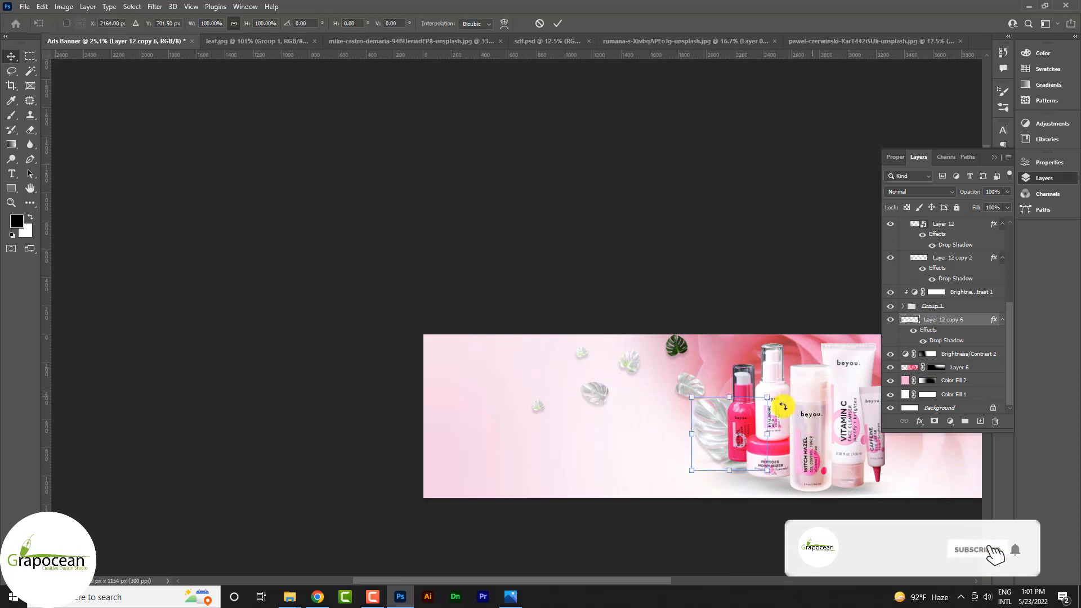
pyautogui.moveTo(779, 403); pyautogui.dragTo(883, 449)
pyautogui.moveTo(925, 480); pyautogui.dragTo(797, 495)
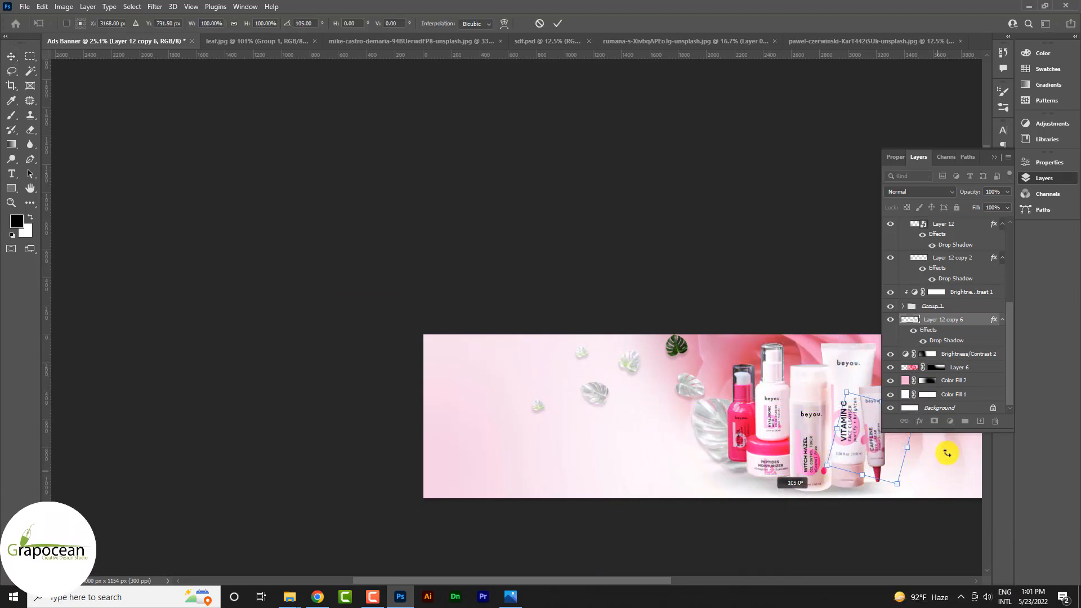
pyautogui.click(995, 157)
pyautogui.moveTo(901, 448); pyautogui.dragTo(911, 423)
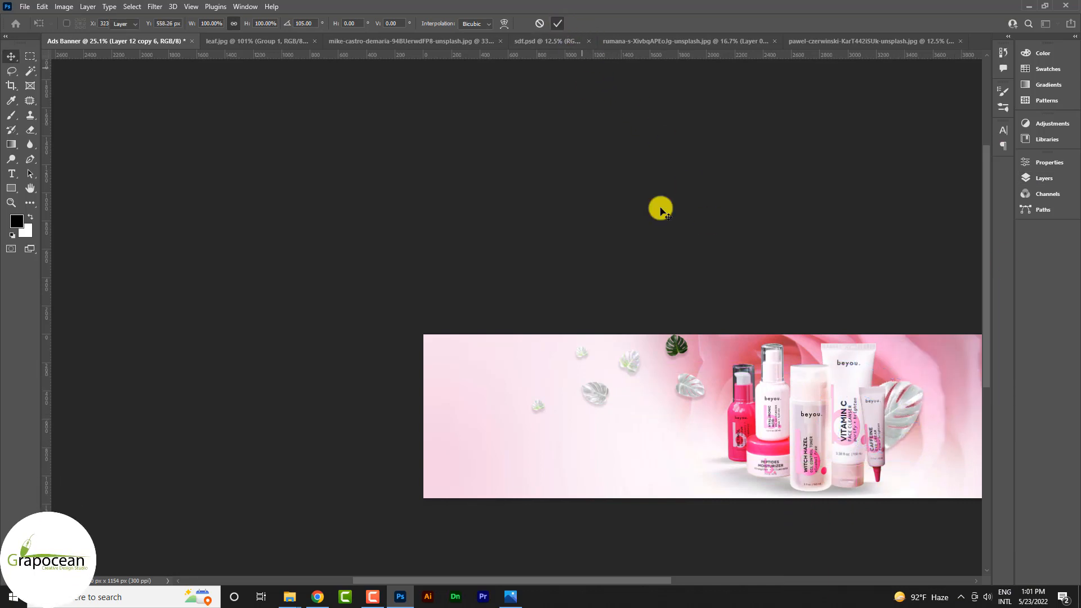
pyautogui.keyDown('ctrl'); pyautogui.click(661, 210); pyautogui.keyUp('ctrl')
# - Try placing a duplicate of the dark top leaf, scaled to about 143%, behind the left products
pyautogui.scroll(1, 698, 366)
pyautogui.moveTo(691, 347); pyautogui.dragTo(809, 420)
pyautogui.hotkey('ctrl', 't')
pyautogui.click(1044, 179)
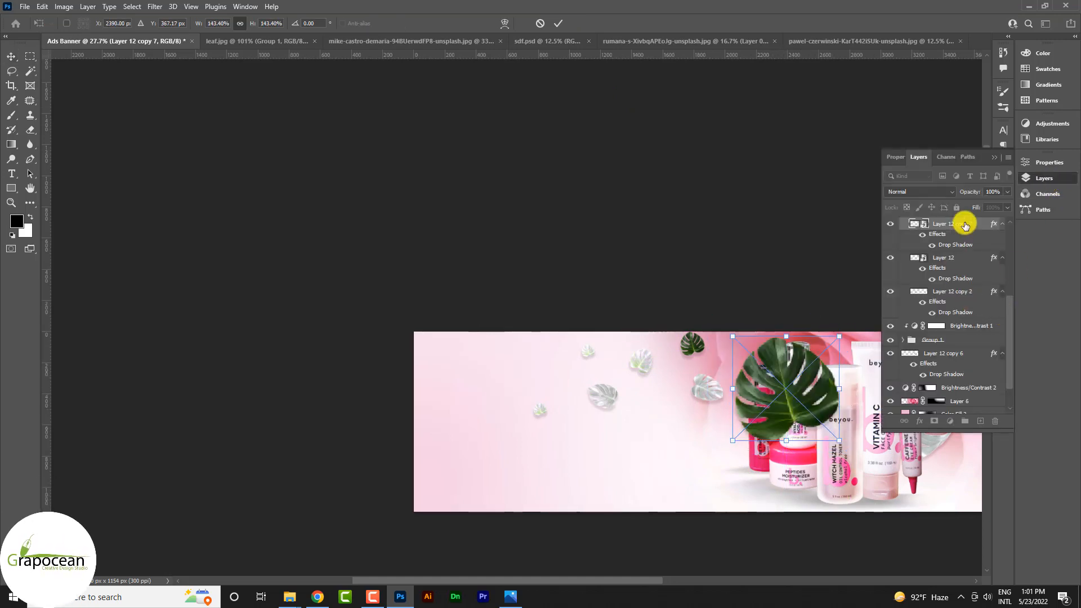
pyautogui.moveTo(965, 226); pyautogui.dragTo(950, 372)
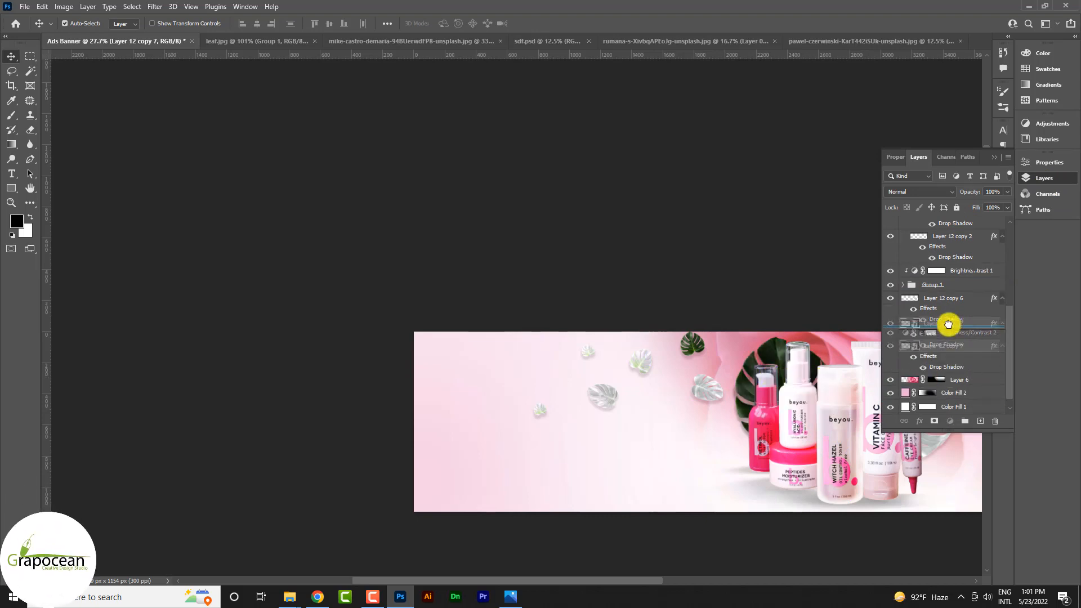
pyautogui.moveTo(950, 328); pyautogui.dragTo(950, 329)
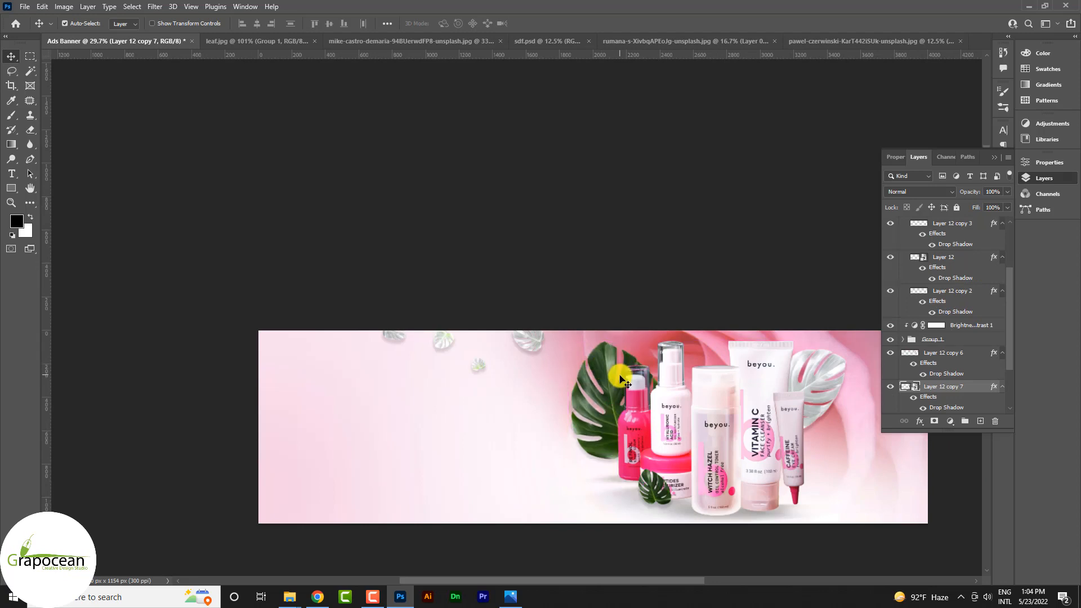
pyautogui.press('Delete')
# - Duplicate the large silver leaf behind the left products, rotated -75°, scaled to about 140% and raised to the banner's top edge
pyautogui.moveTo(824, 376); pyautogui.dragTo(625, 405)
pyautogui.hotkey('ctrl', 't')
pyautogui.moveTo(658, 455); pyautogui.dragTo(678, 361)
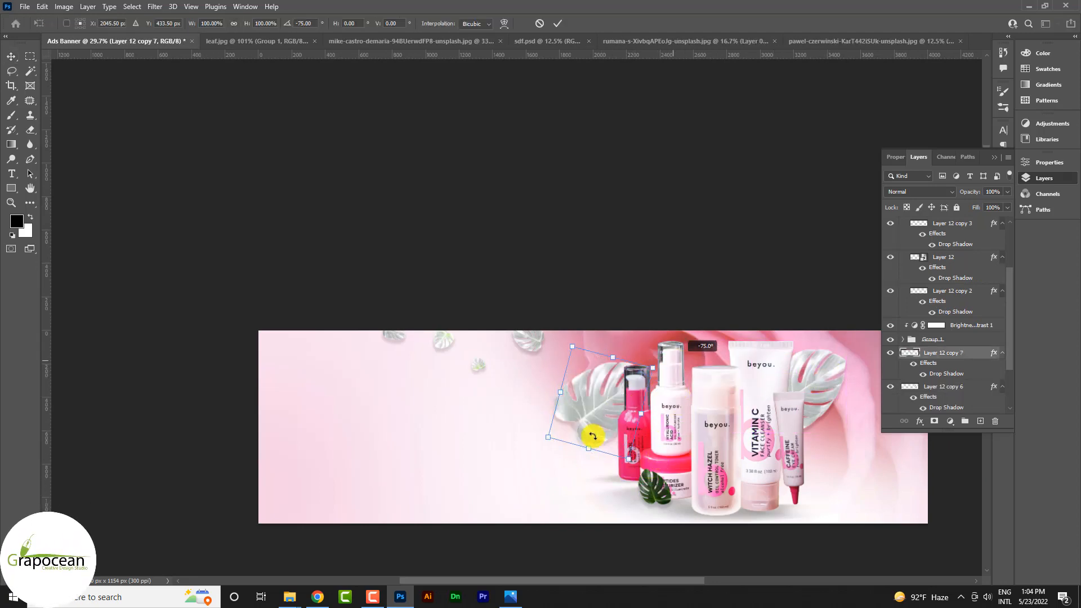
pyautogui.moveTo(598, 435); pyautogui.dragTo(656, 494)
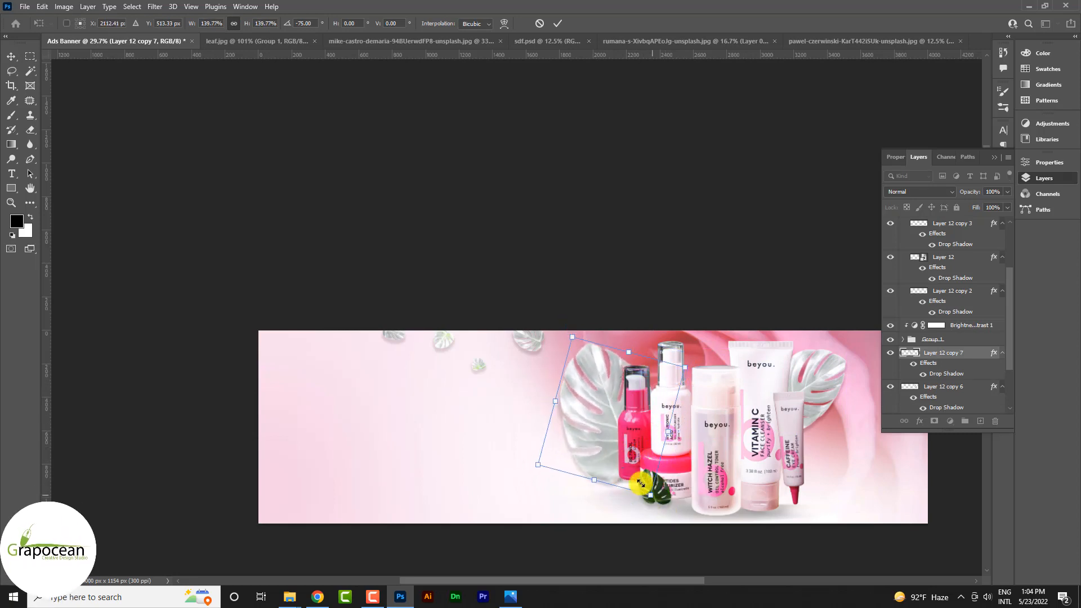
pyautogui.moveTo(598, 464); pyautogui.dragTo(604, 442)
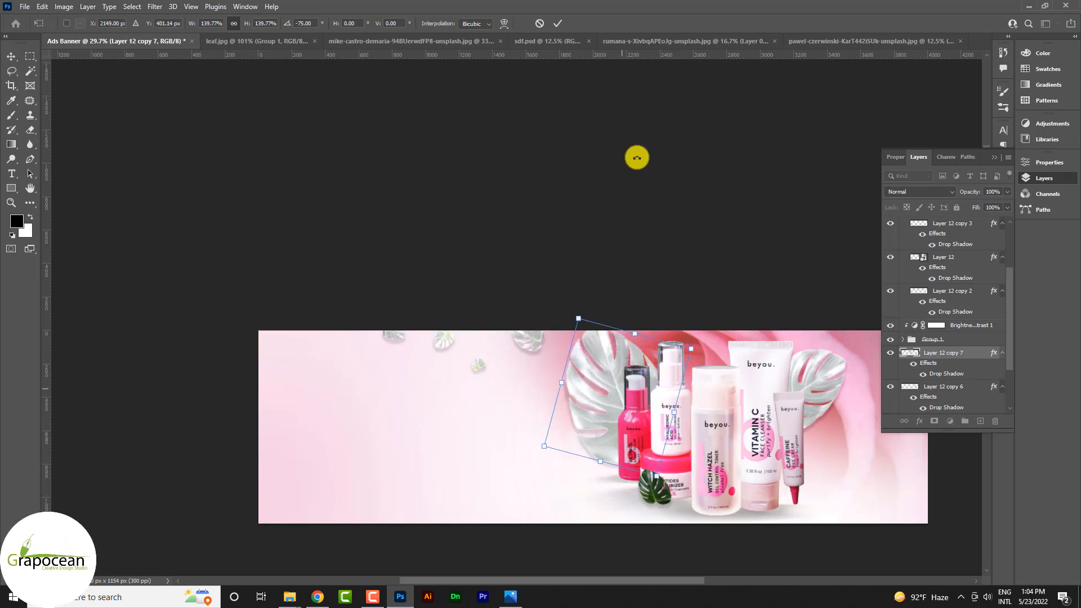
pyautogui.click(560, 23)
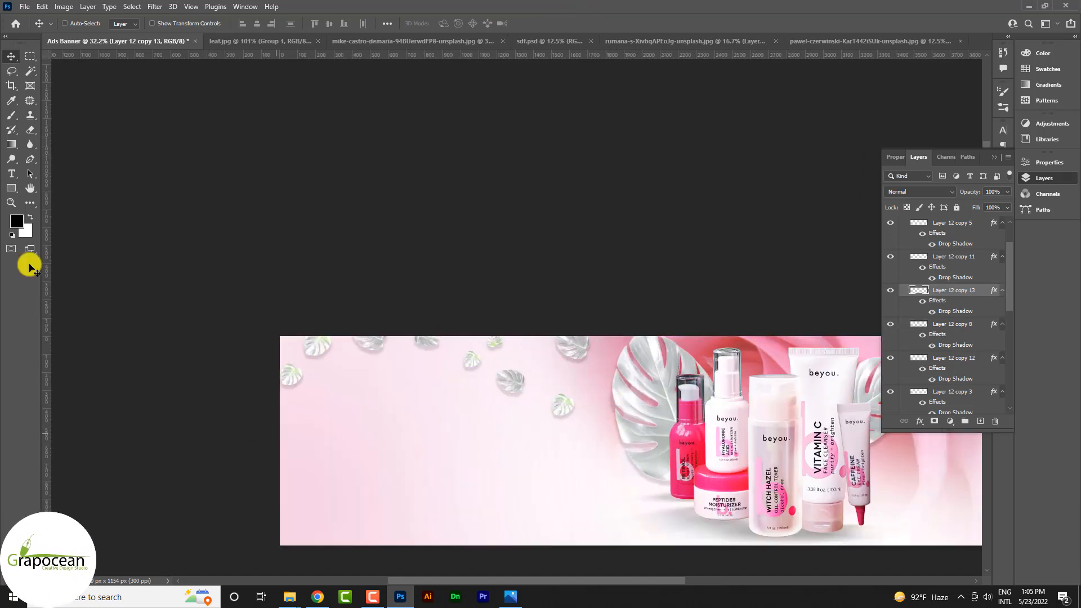
# - Delete the extra leaf on Layer 12 copy 13
pyautogui.press('Delete')
# - Add the text "Beauty" on the empty left side of the banner, above the leaf layers, at 74 pt
pyautogui.click(12, 174)
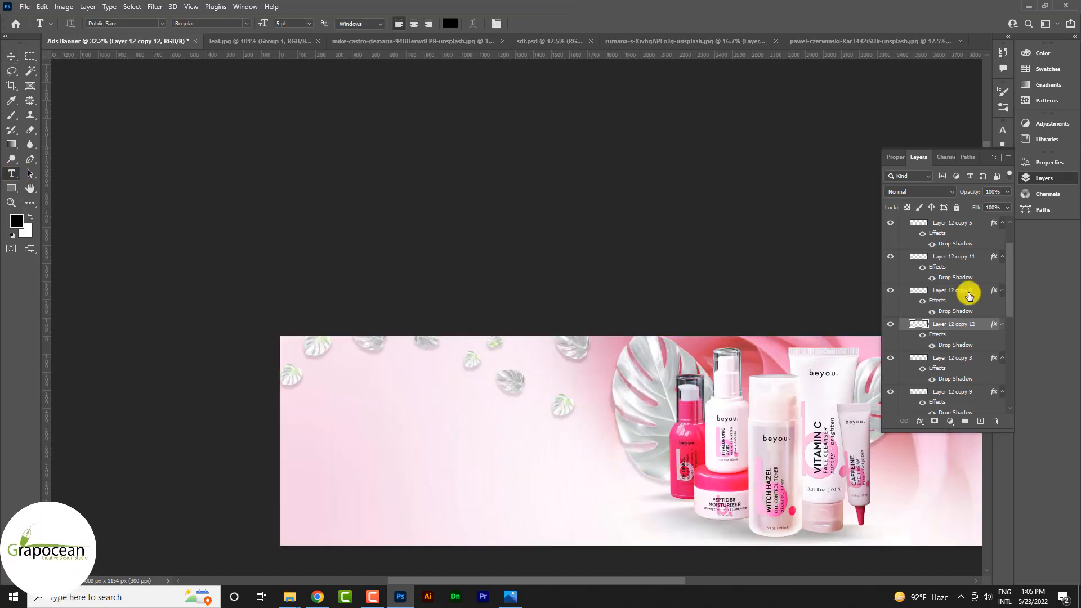
pyautogui.scroll(2, 965, 285)
pyautogui.click(952, 236)
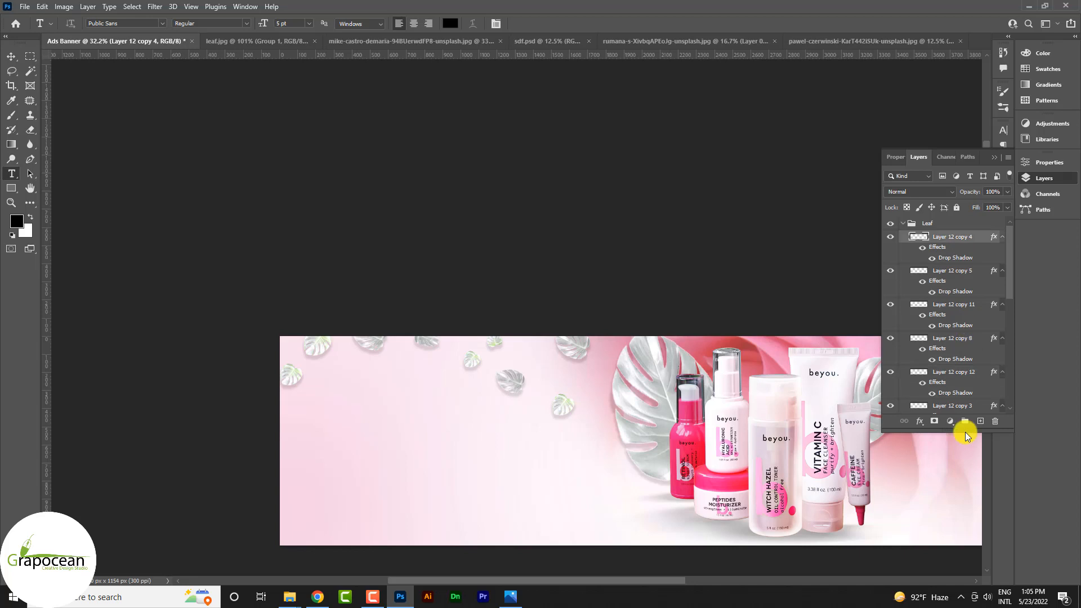
pyautogui.click(417, 426)
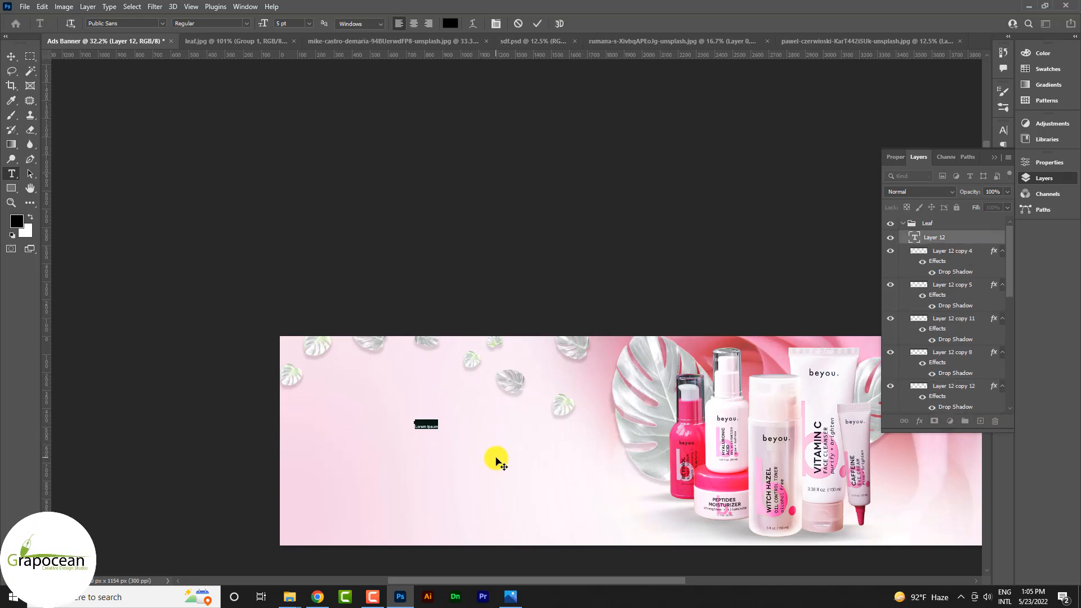
pyautogui.press('BackSpace')
pyautogui.scroll(3, 428, 417)
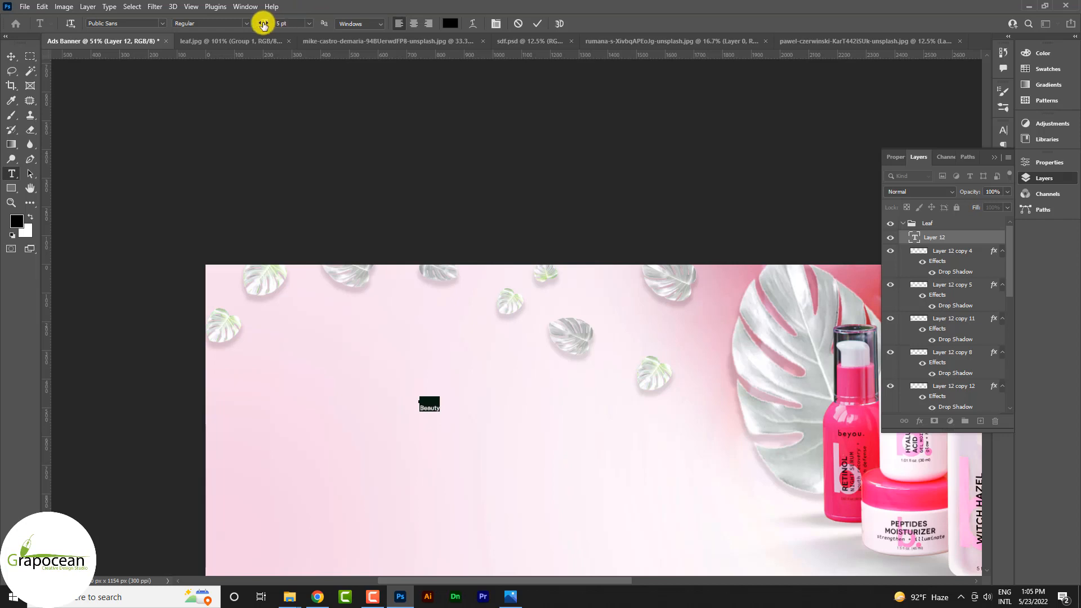
pyautogui.moveTo(263, 25); pyautogui.dragTo(297, 35)
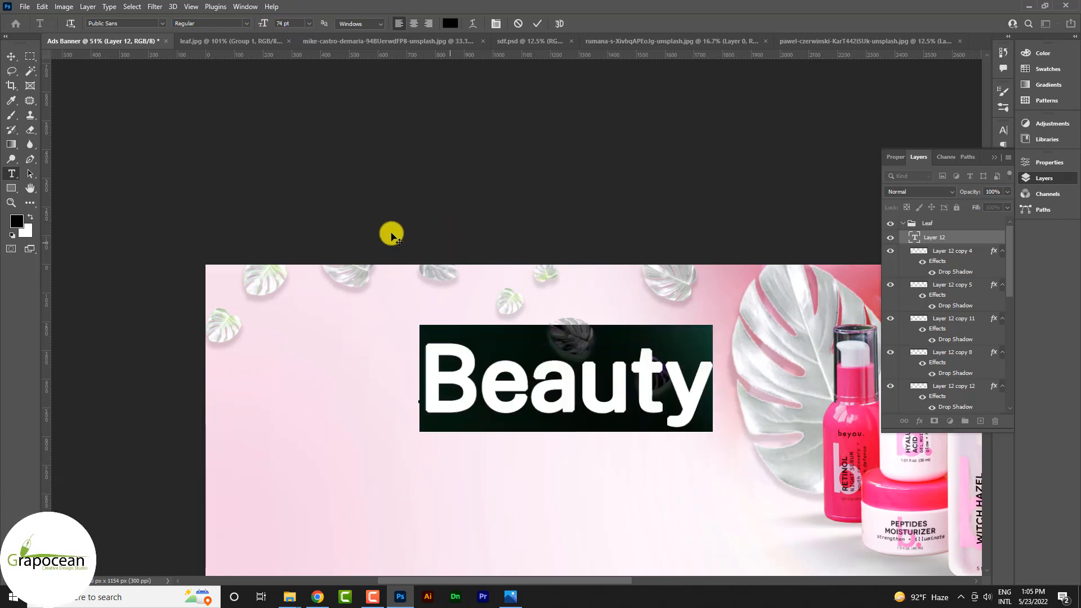
# - Try pink #ff86c3 as the Beauty text's colour and settle on white #ffffff
pyautogui.click(453, 23)
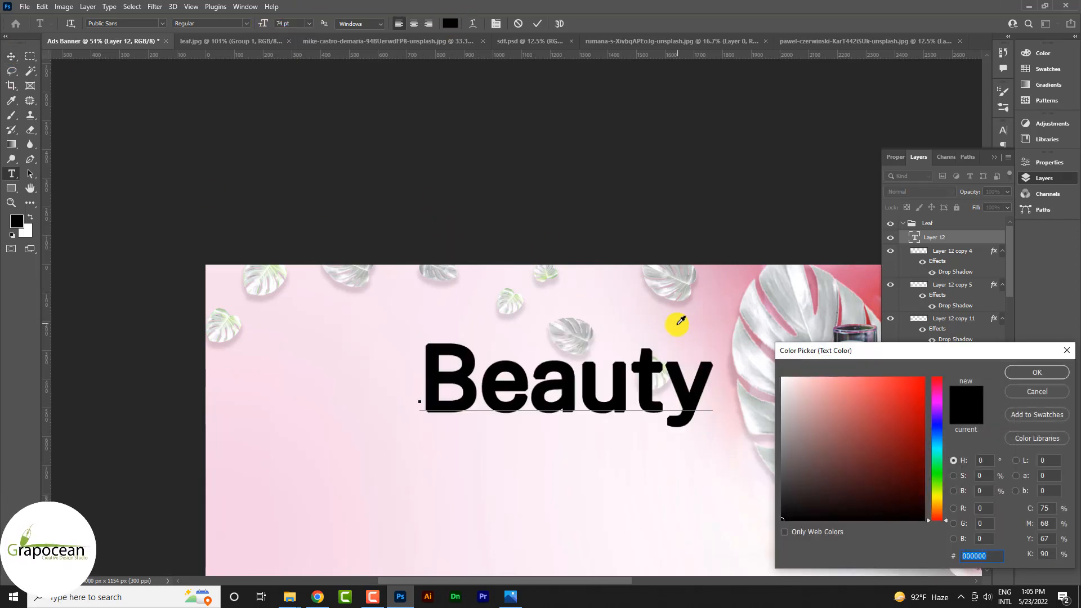
pyautogui.click(562, 328)
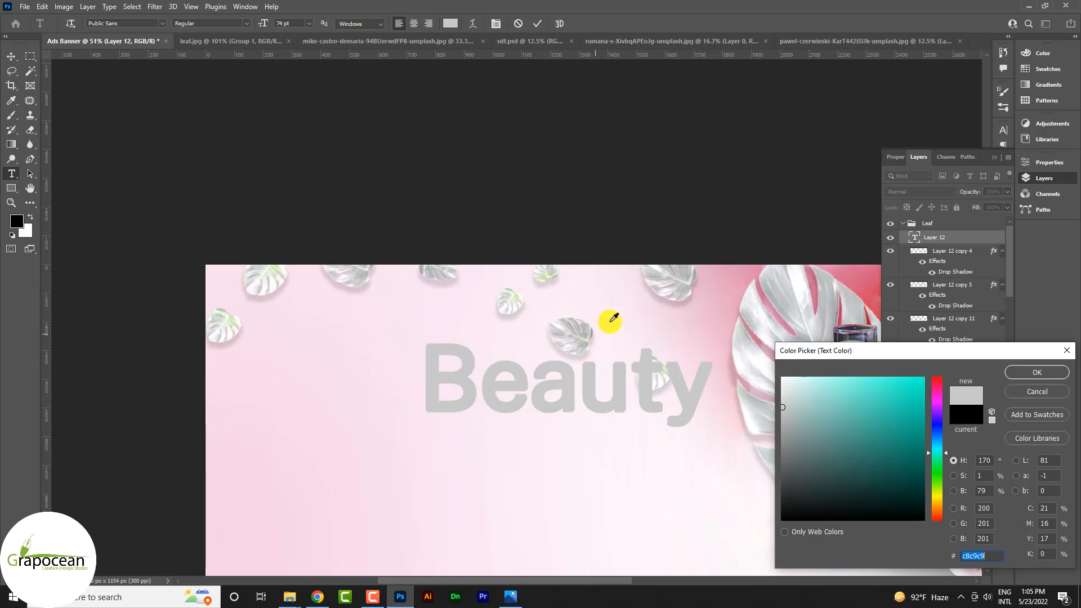
pyautogui.click(717, 375)
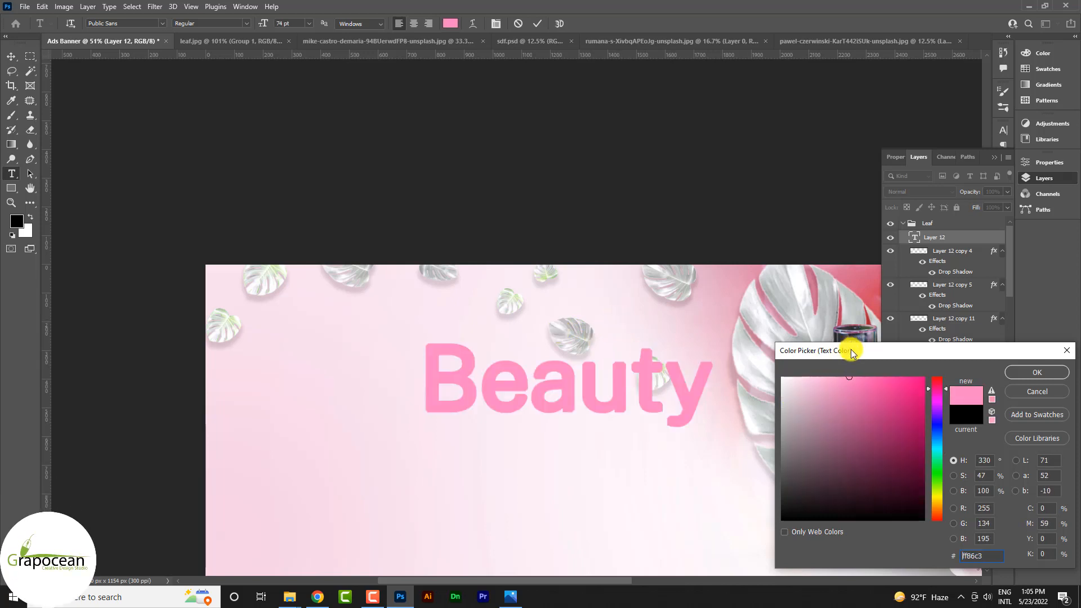
pyautogui.click(1034, 374)
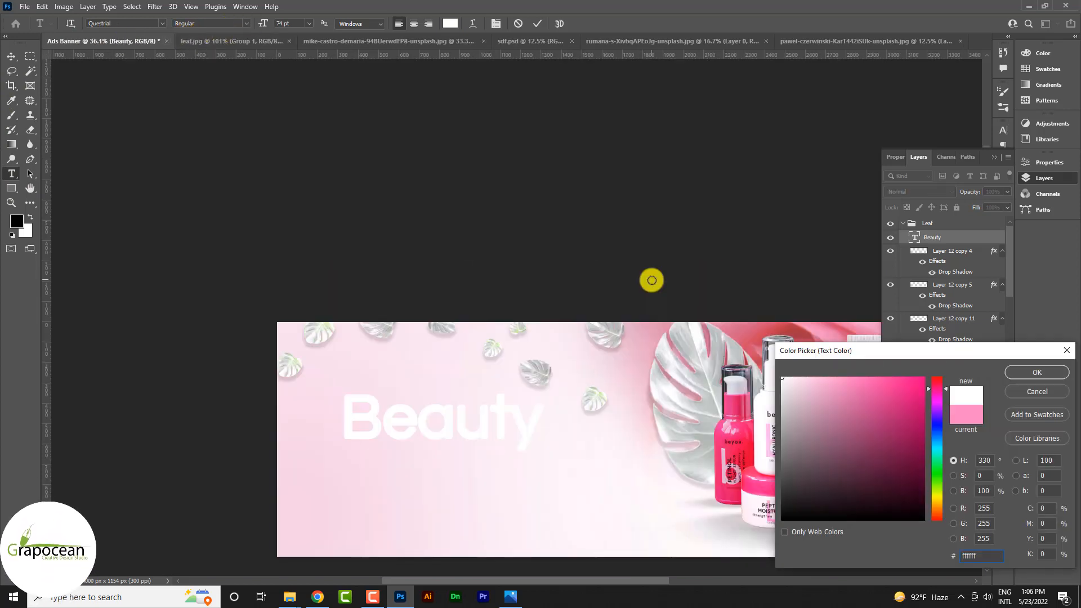
pyautogui.click(1055, 375)
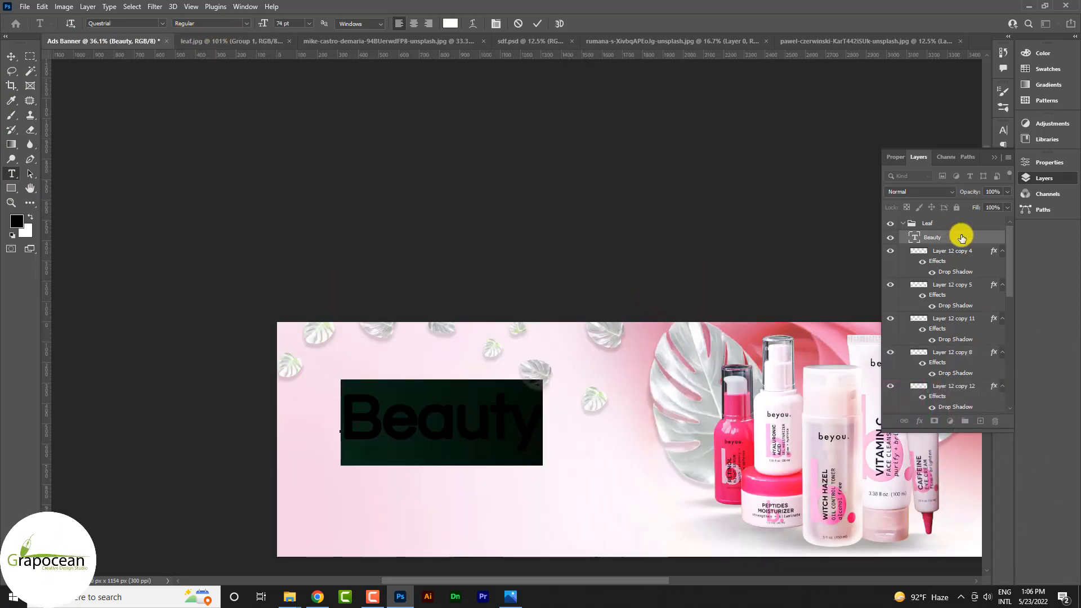
# - Add a Linear Burn drop shadow to the Beauty text with 13% opacity, distance 13 px, spread 19% and size 10 px
pyautogui.click(12, 56)
pyautogui.rightClick(943, 237)
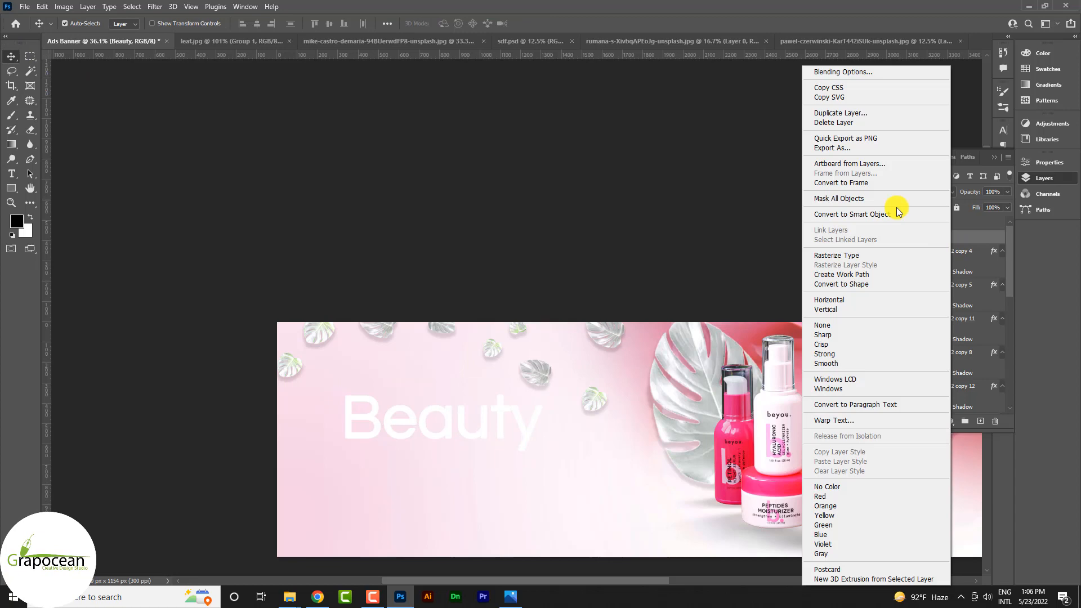
pyautogui.click(841, 72)
pyautogui.click(361, 552)
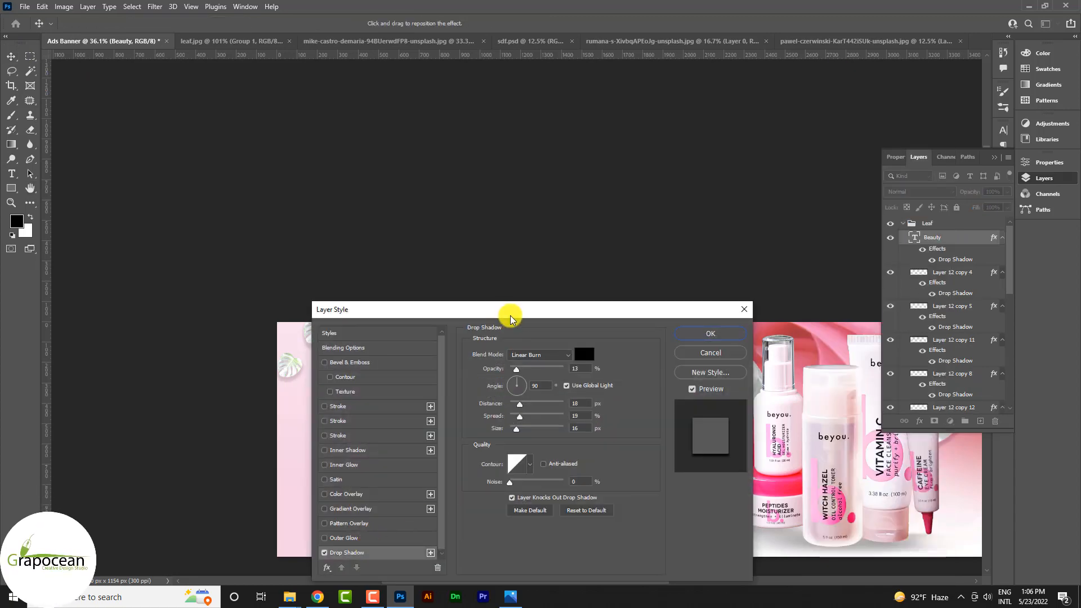
pyautogui.moveTo(512, 319); pyautogui.dragTo(900, 205)
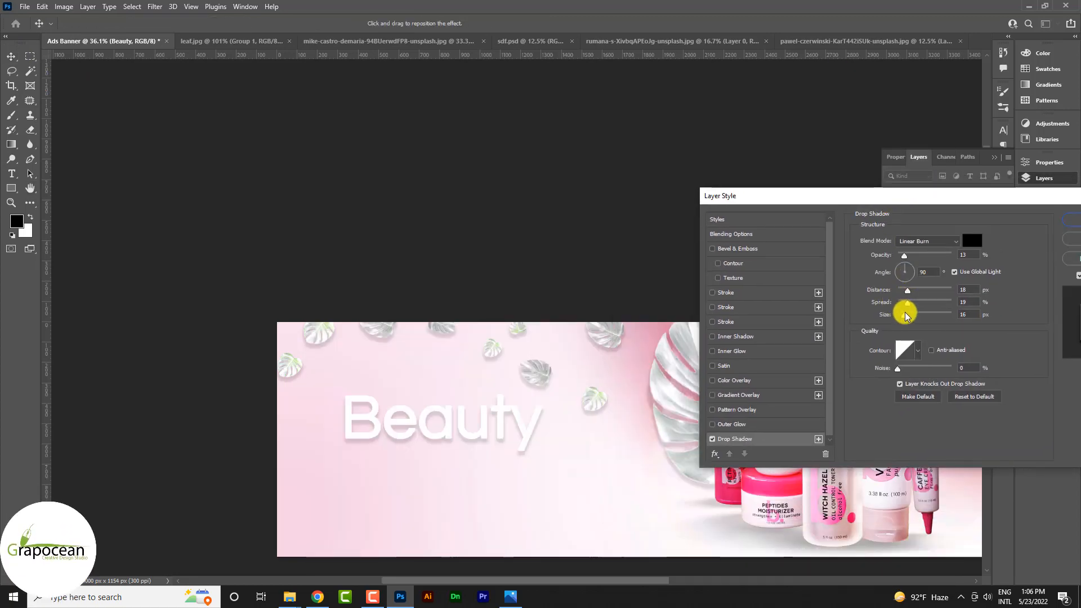
pyautogui.moveTo(905, 313); pyautogui.dragTo(899, 316)
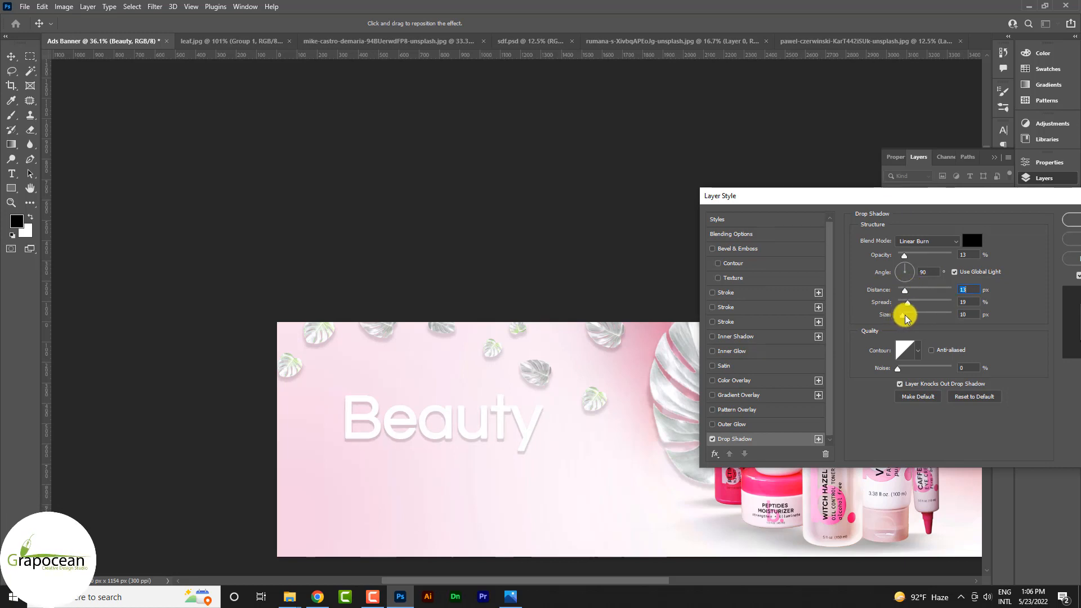
# - Add a gradient overlay to the Beauty text and try several gradients from the Purples presets
pyautogui.click(754, 397)
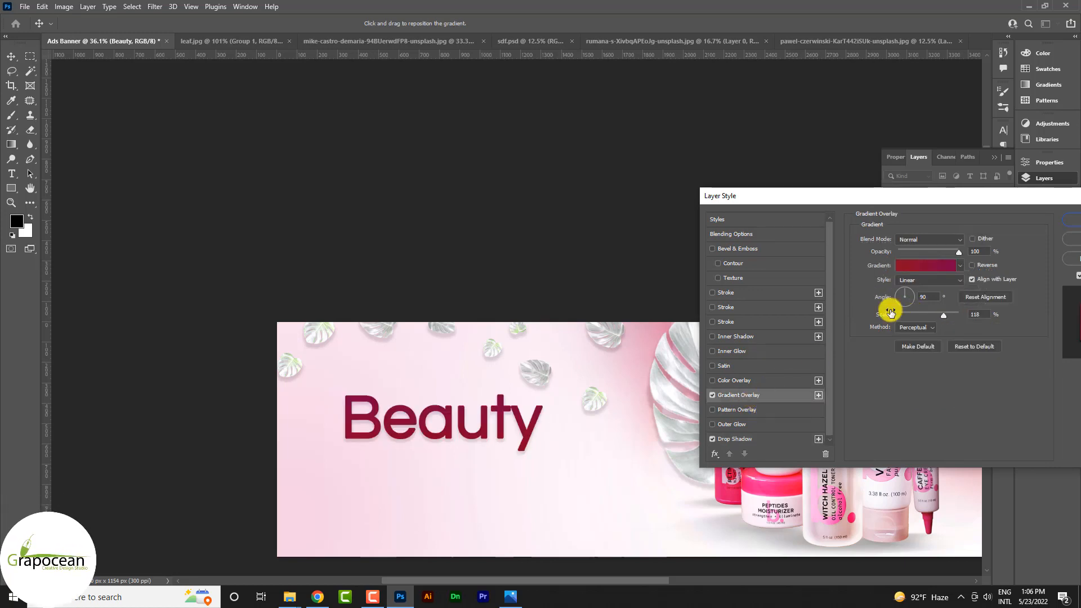
pyautogui.click(959, 265)
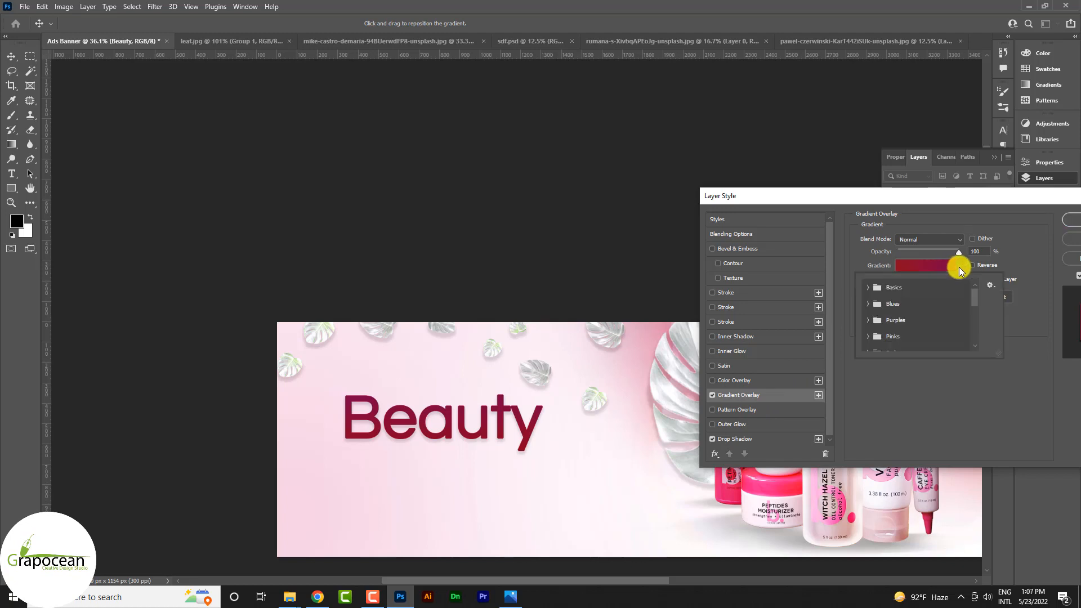
pyautogui.click(869, 321)
pyautogui.scroll(-1, 870, 293)
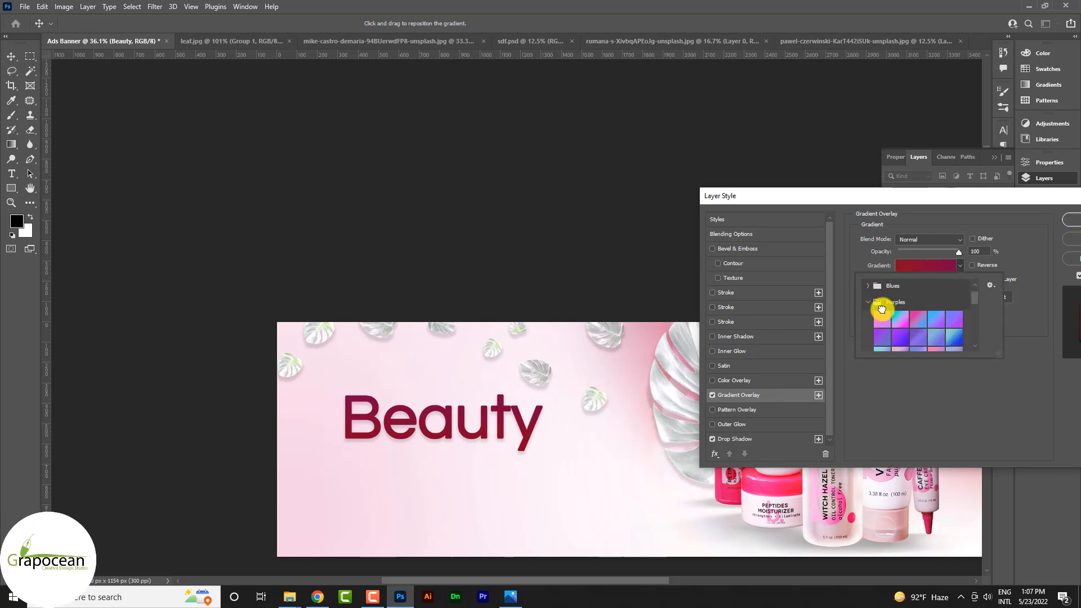
pyautogui.click(875, 320)
pyautogui.scroll(-2, 882, 326)
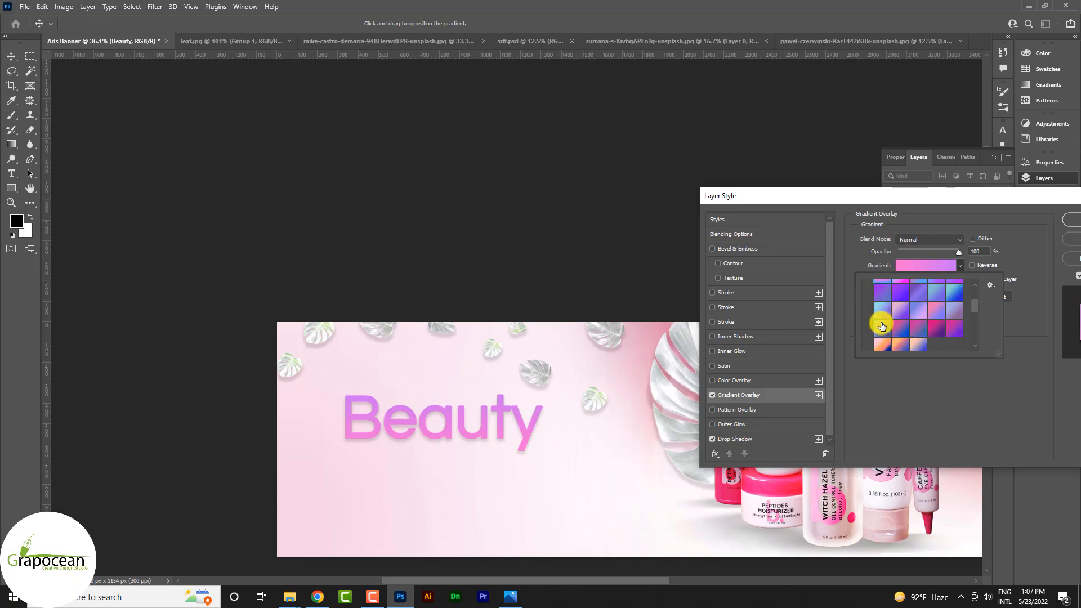
pyautogui.click(953, 313)
pyautogui.scroll(-1, 907, 338)
pyautogui.click(922, 331)
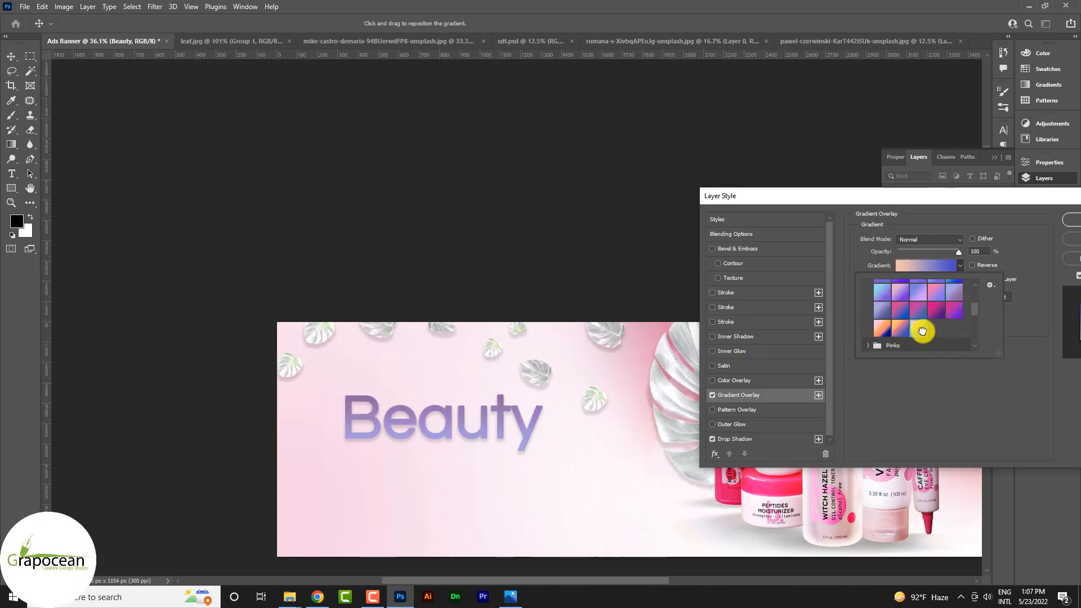
# - Give the text's gradient overlay a pink-to-coral gradient from the Pinks presets and apply the layer style
pyautogui.scroll(-3, 921, 332)
pyautogui.click(869, 283)
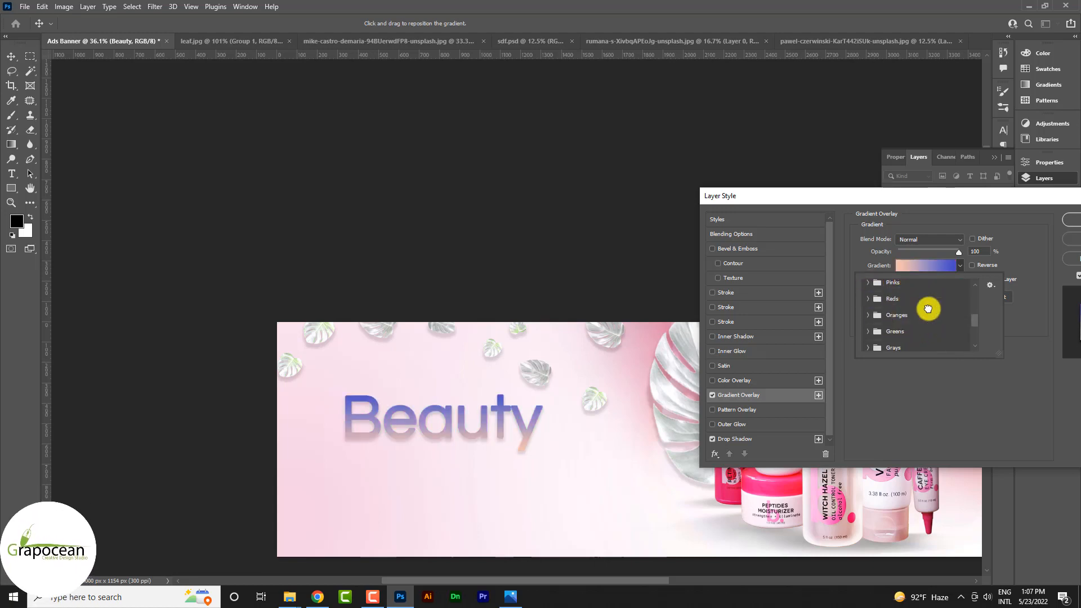
pyautogui.click(950, 306)
pyautogui.click(950, 325)
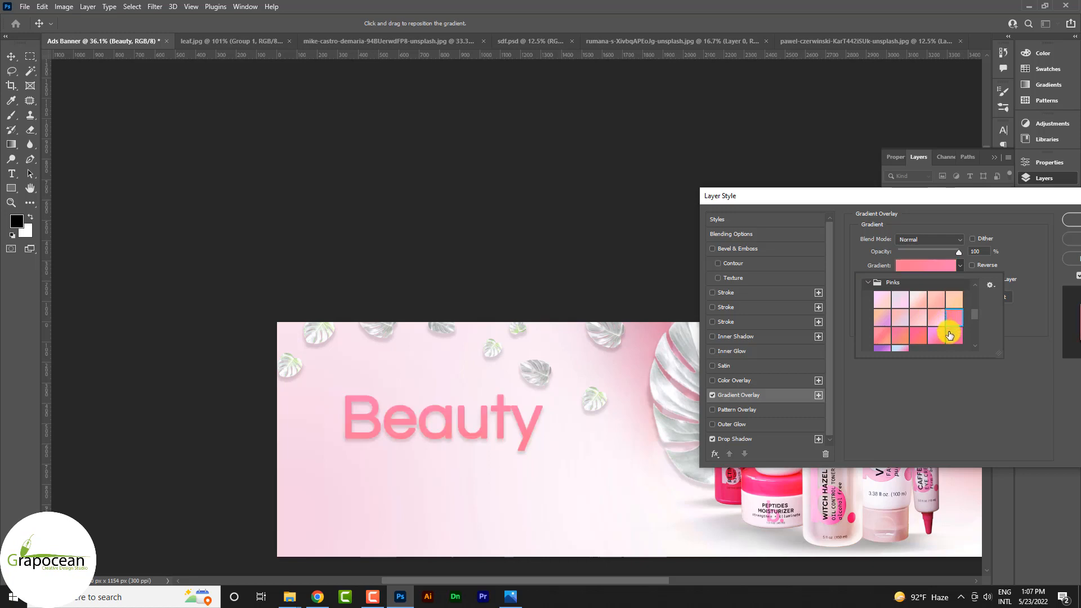
pyautogui.click(950, 335)
pyautogui.click(937, 337)
pyautogui.click(1074, 222)
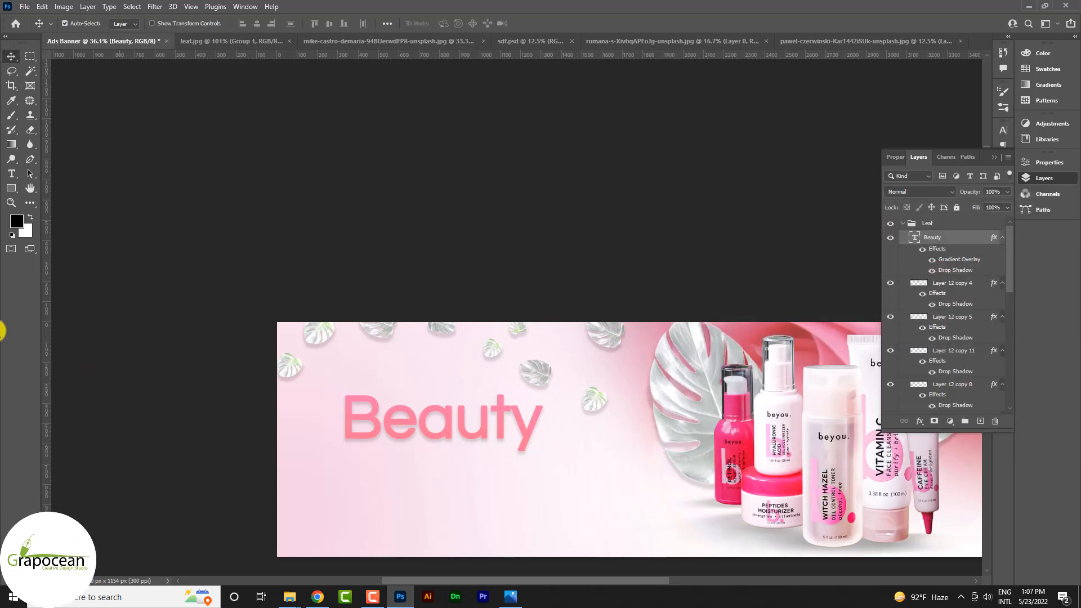
# - Set the Beauty text in all caps and turn off its faux bold
pyautogui.click(11, 174)
pyautogui.moveTo(537, 420); pyautogui.dragTo(340, 430)
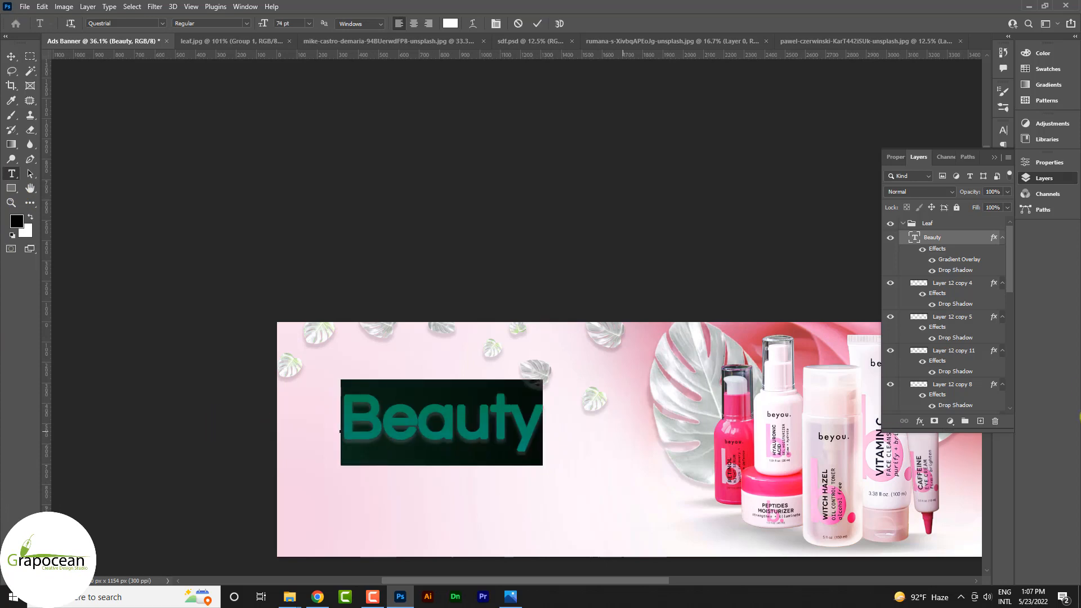
pyautogui.click(1004, 130)
pyautogui.click(910, 207)
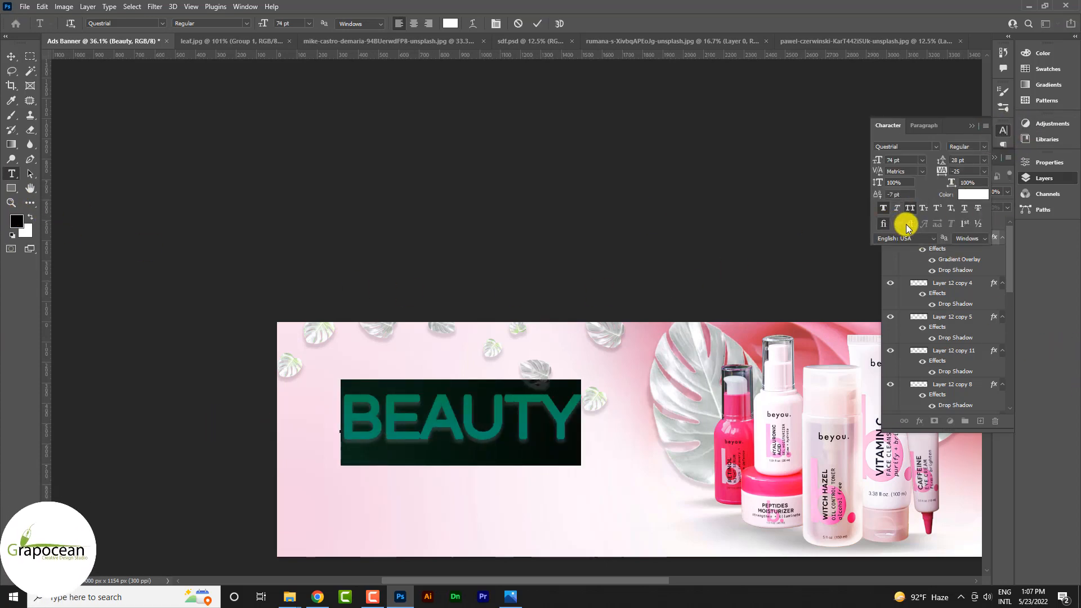
pyautogui.click(884, 209)
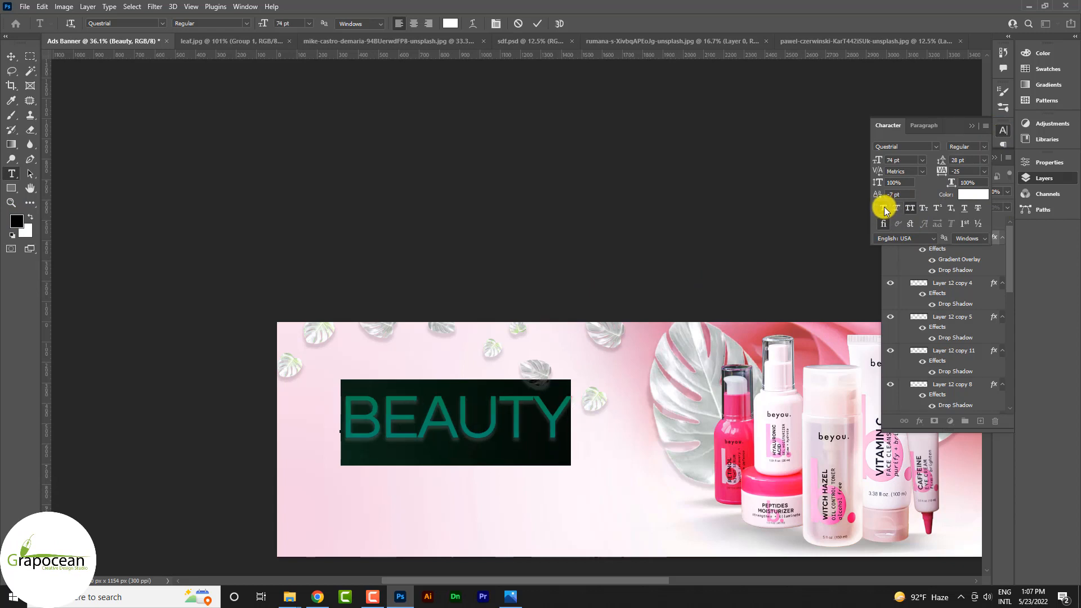
# - Change the BEAUTY text's font to Public Sans in the Black style
pyautogui.click(162, 24)
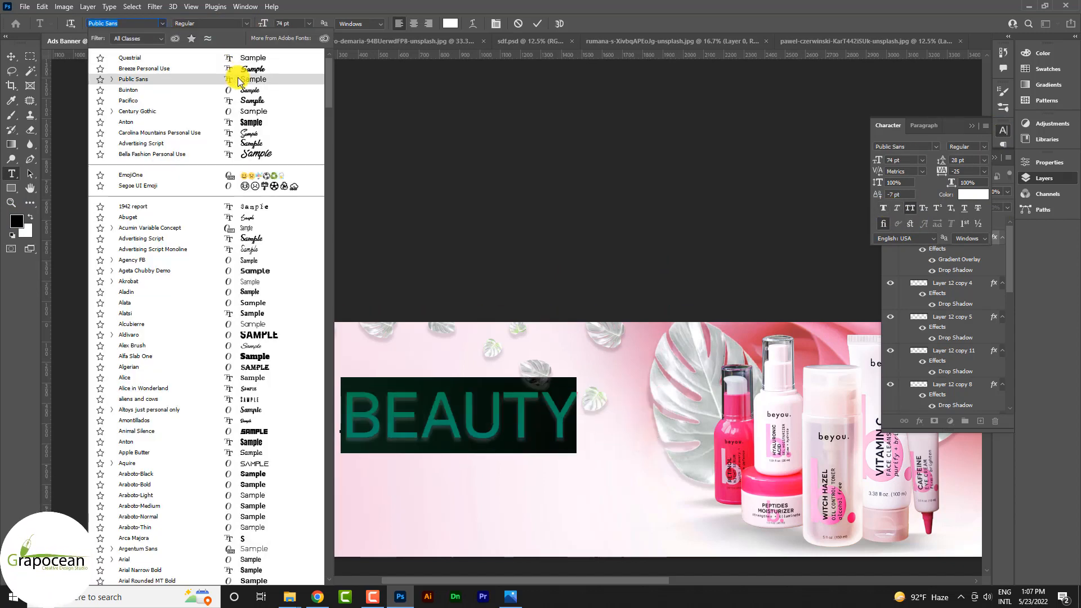
pyautogui.click(238, 82)
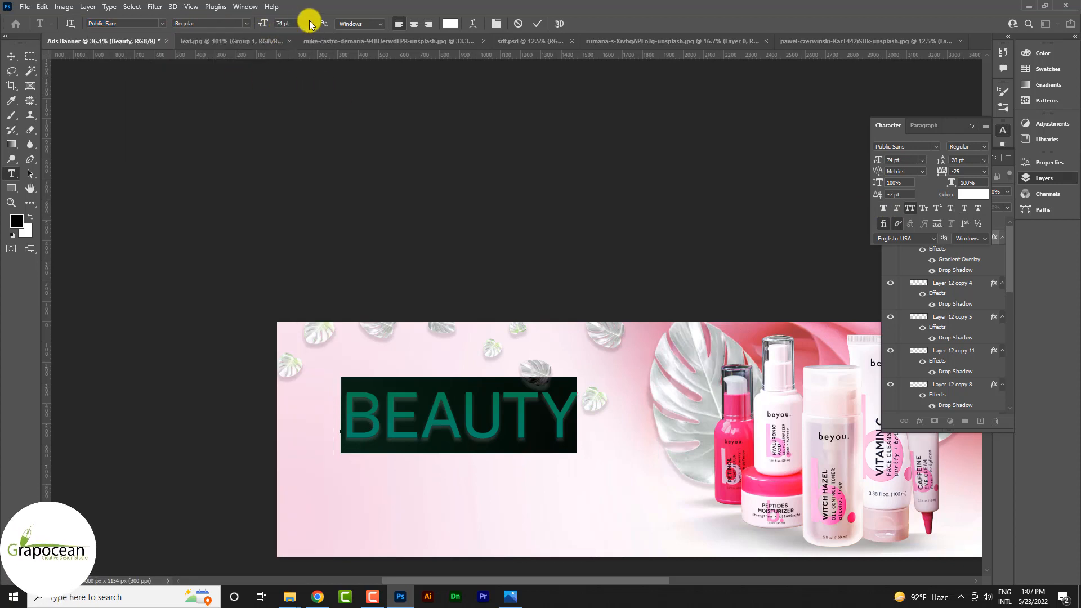
pyautogui.click(244, 23)
pyautogui.click(229, 179)
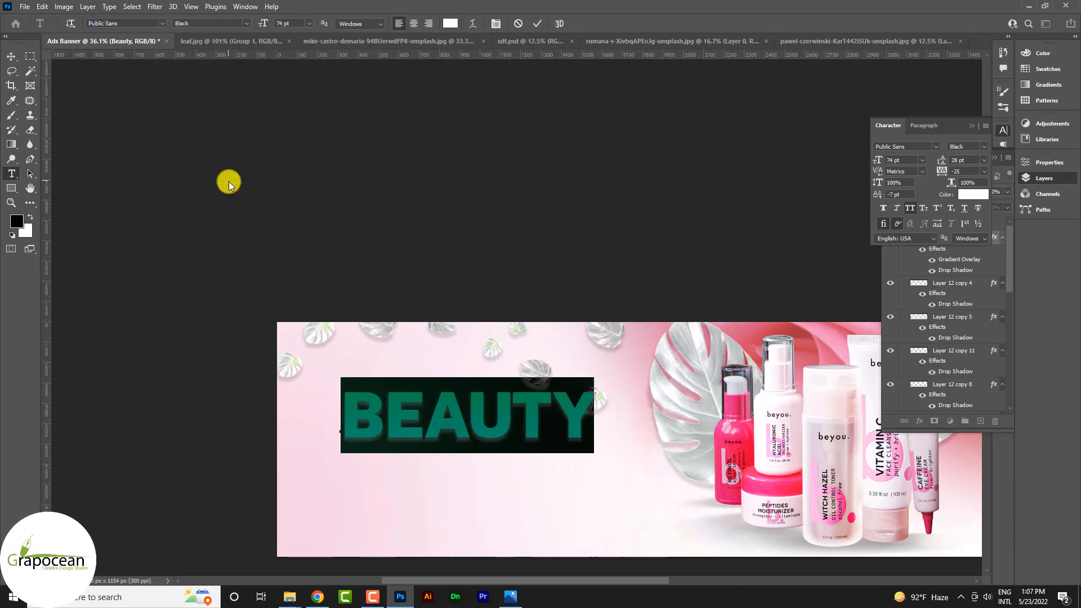
# - Reposition the BEAUTY text, reduce its size to 50.28 pt and set its tracking to -45
pyautogui.click(13, 57)
pyautogui.moveTo(495, 406); pyautogui.dragTo(475, 410)
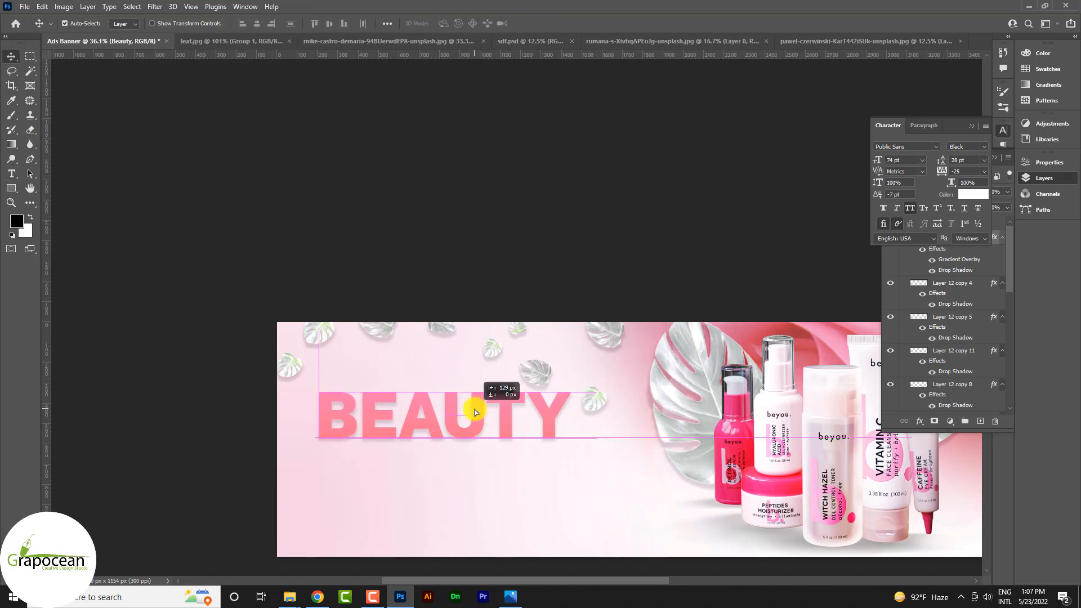
pyautogui.scroll(2, 574, 437)
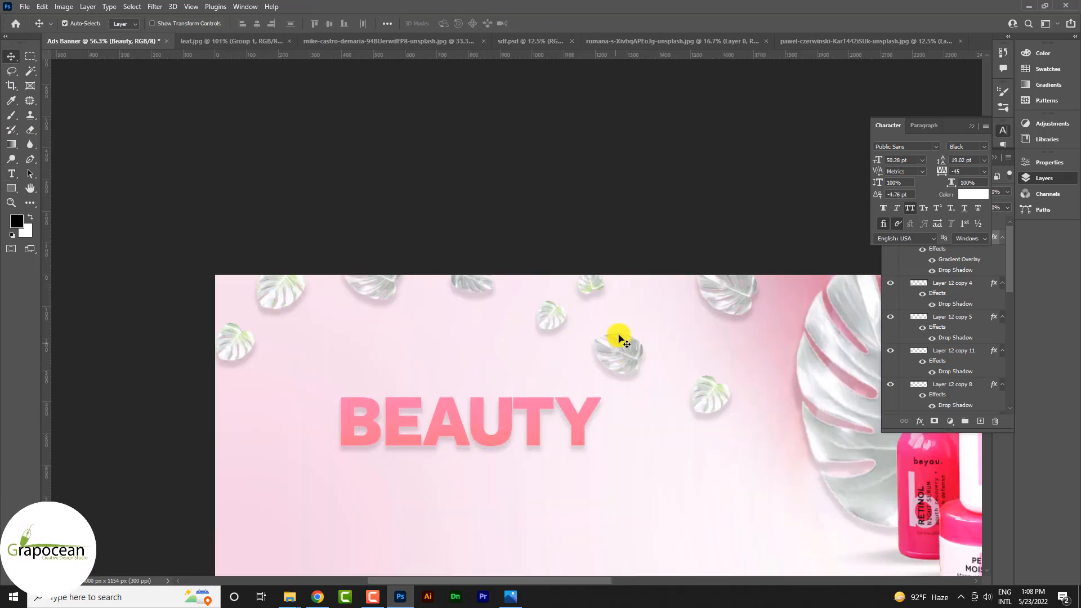
# - Try placing the small top leaf over the BEAUTY text
pyautogui.moveTo(591, 285); pyautogui.dragTo(547, 416)
pyautogui.click(973, 128)
pyautogui.hotkey('ctrl', 'z')
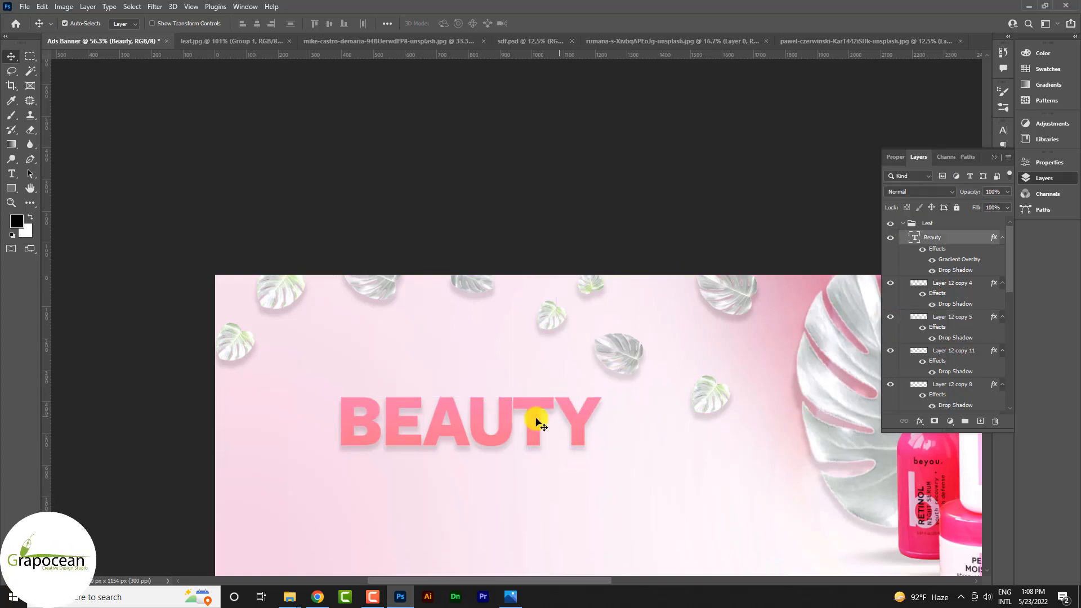
pyautogui.click(890, 237)
pyautogui.click(890, 237)
# - Place a duplicate leaf above the BEAUTY text layer, over the middle letters, scaled to about 65% and rotated about -60°
pyautogui.click(969, 285)
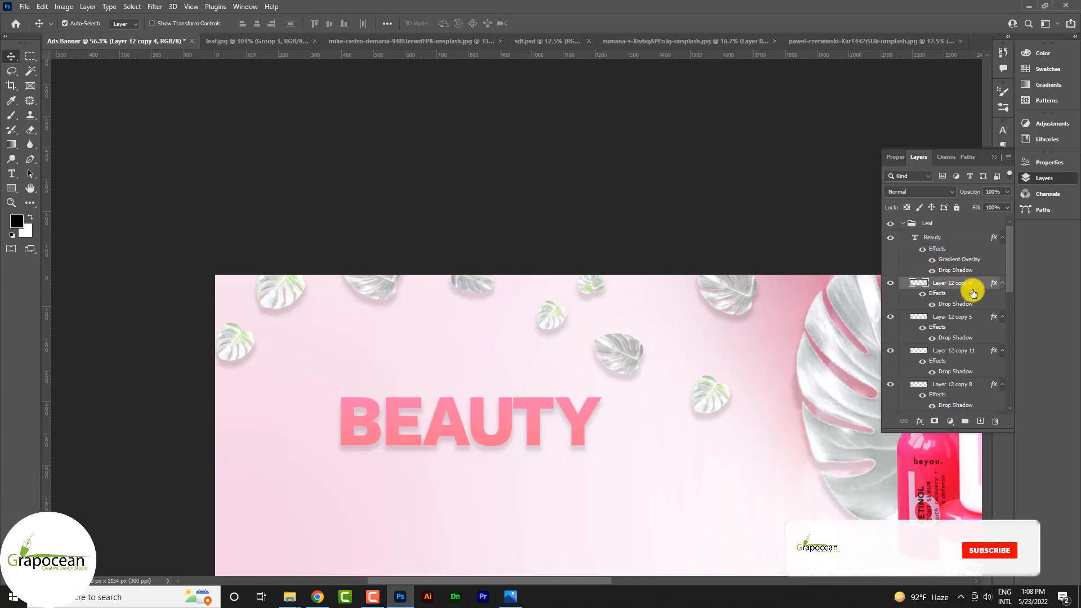
pyautogui.moveTo(973, 287); pyautogui.dragTo(970, 232)
pyautogui.moveTo(485, 286); pyautogui.dragTo(499, 401)
pyautogui.hotkey('ctrl', 't')
pyautogui.scroll(2, 489, 410)
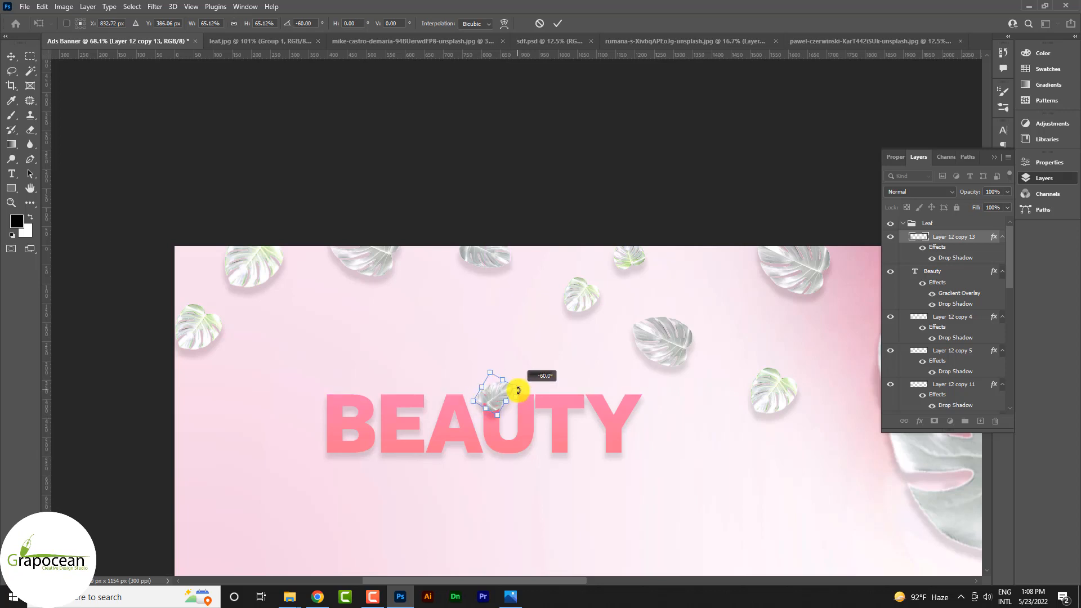
pyautogui.press('Return')
# - Duplicate the small leaf near the banner's outer edge, stack the copy above the BEAUTY text layer and position it over the letter E
pyautogui.scroll(-1, 518, 459)
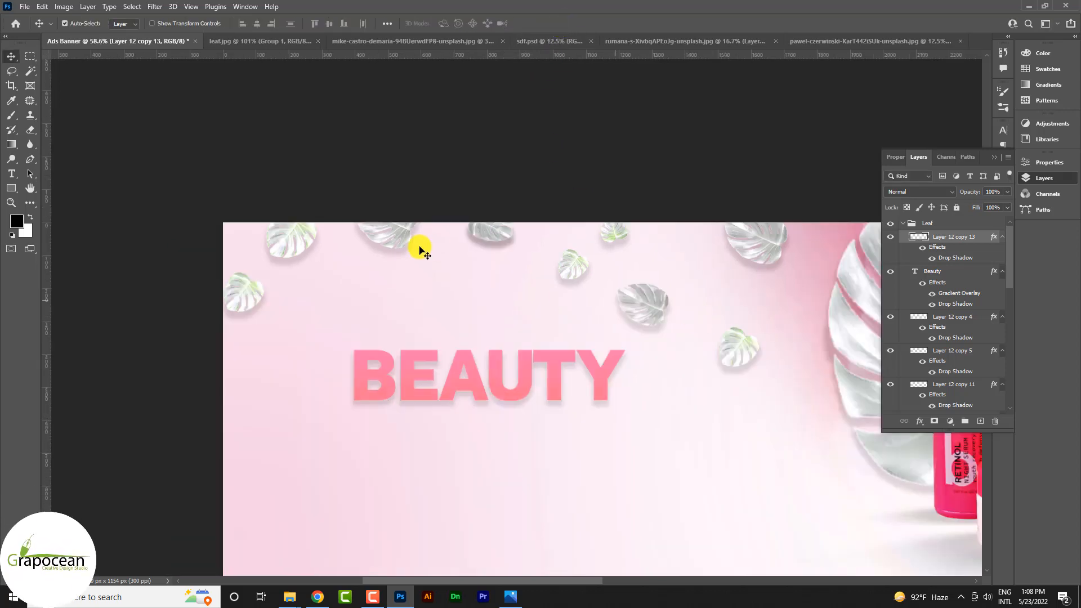
pyautogui.click(238, 304)
pyautogui.moveTo(468, 384)
pyautogui.mouseDown()
pyautogui.moveTo(504, 382)
pyautogui.moveTo(438, 363)
pyautogui.moveTo(457, 367)
pyautogui.mouseUp()
pyautogui.moveTo(951, 381); pyautogui.dragTo(951, 249)
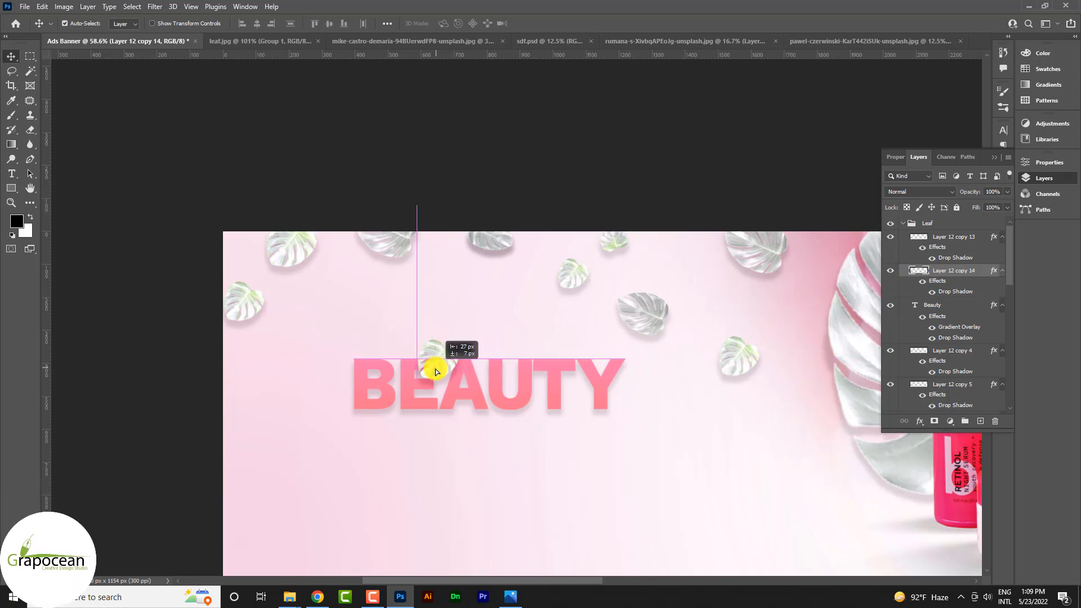
pyautogui.scroll(-3, 507, 392)
pyautogui.scroll(3, 507, 393)
pyautogui.moveTo(458, 338); pyautogui.dragTo(467, 406)
pyautogui.hotkey('ctrl', 'z')
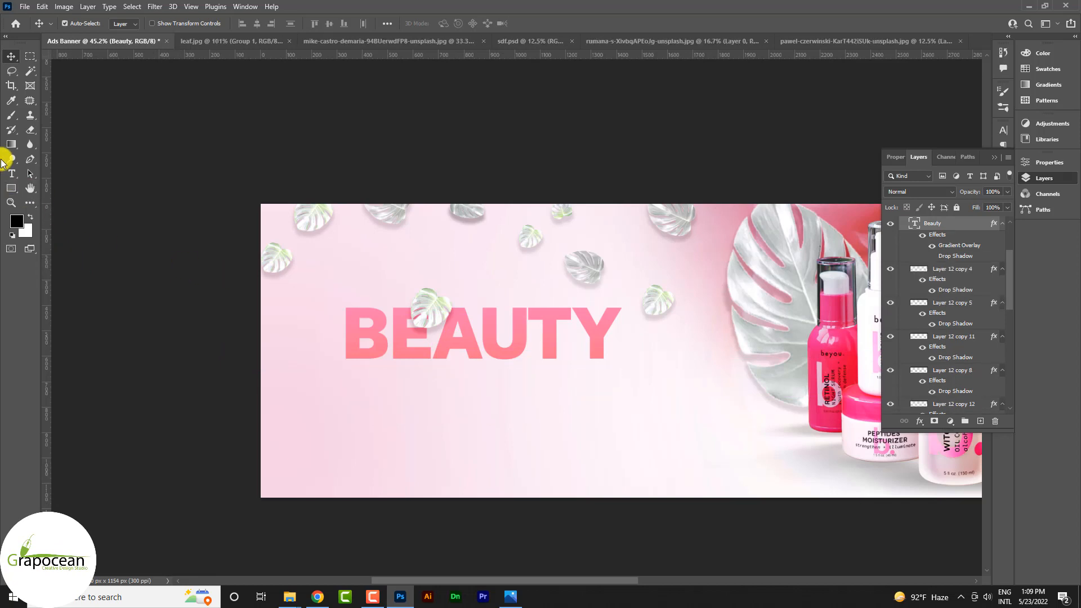
# - Add a new text line reading "beauty care product ad banner" below the BEAUTY title
pyautogui.click(11, 174)
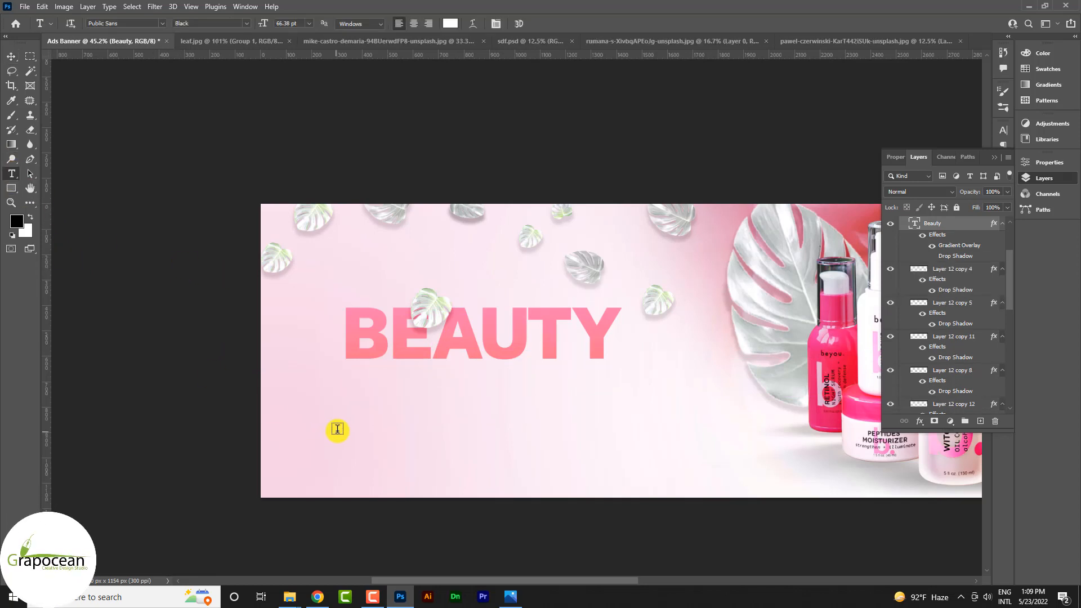
pyautogui.click(465, 407)
pyautogui.write('BEA')
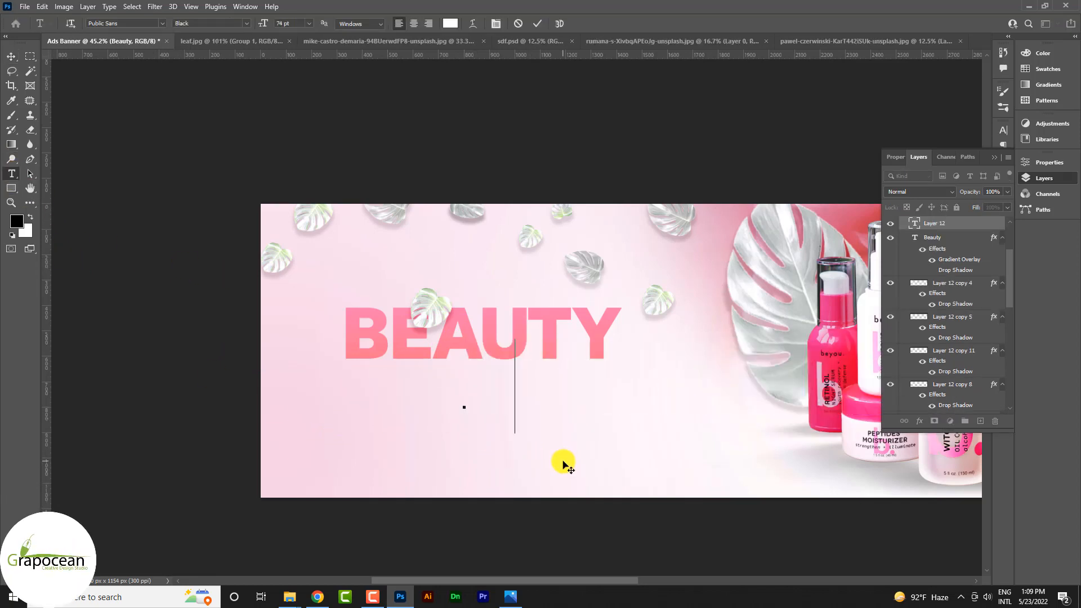
pyautogui.write('UTY CA')
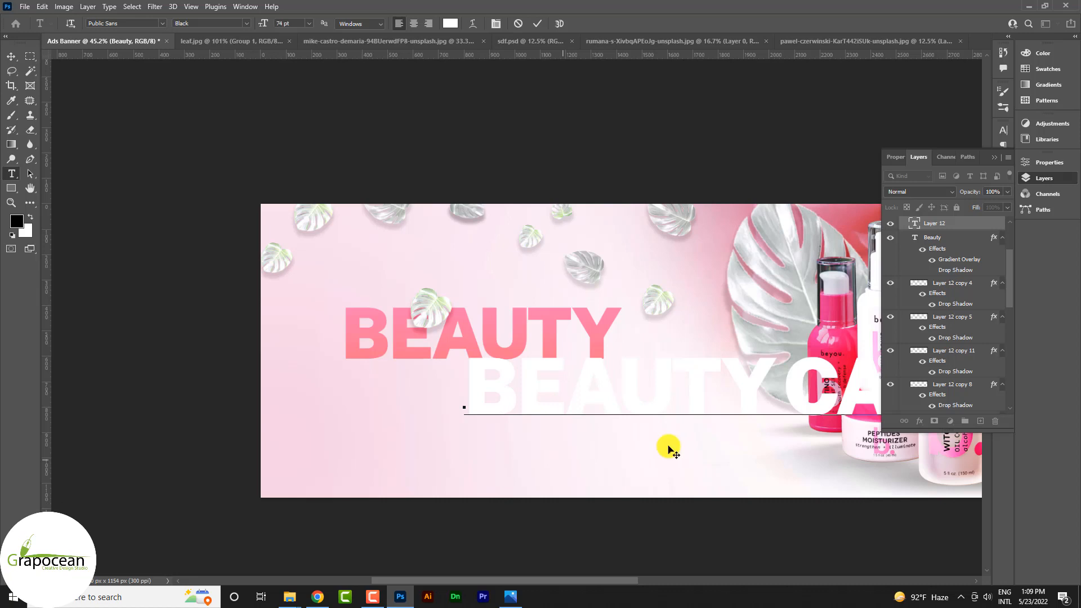
pyautogui.scroll(-3, 540, 469)
# - Set the tagline to Questrial Regular at 10 pt with All Caps turned off
pyautogui.hotkey('ctrl', 'a')
pyautogui.click(163, 24)
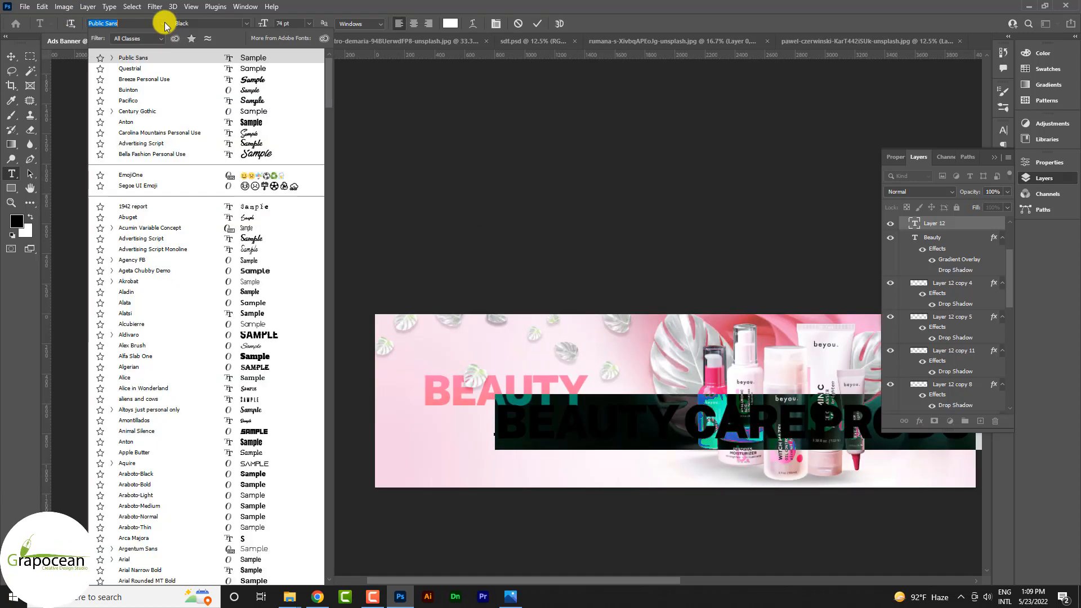
pyautogui.click(170, 69)
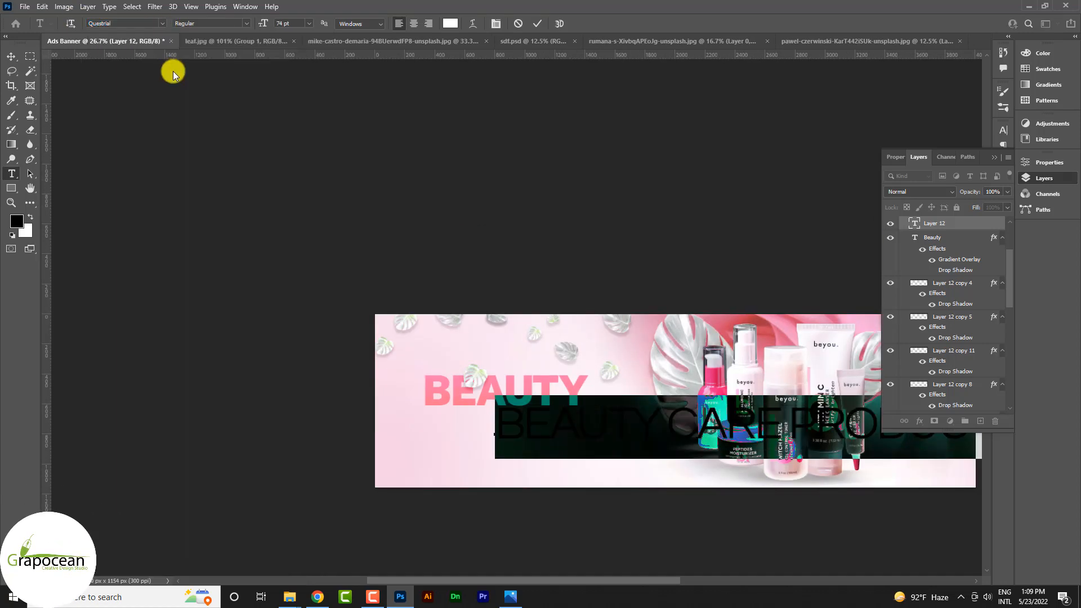
pyautogui.click(1003, 133)
pyautogui.click(911, 209)
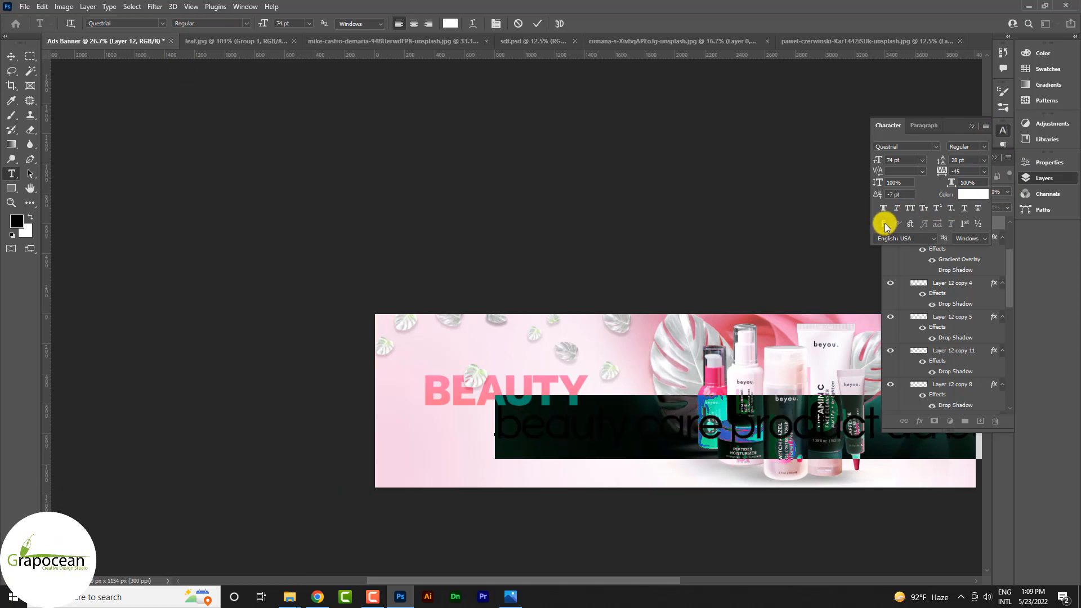
pyautogui.click(923, 160)
pyautogui.click(910, 210)
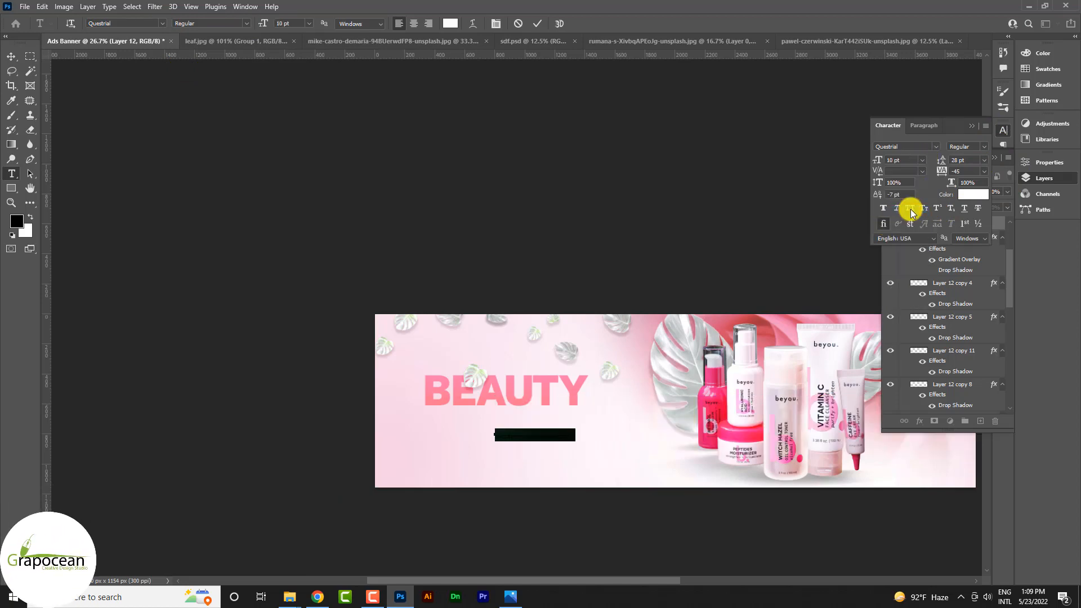
# - Recolor the tagline text from white to a very dark grey
pyautogui.click(450, 23)
pyautogui.moveTo(820, 470); pyautogui.dragTo(780, 490)
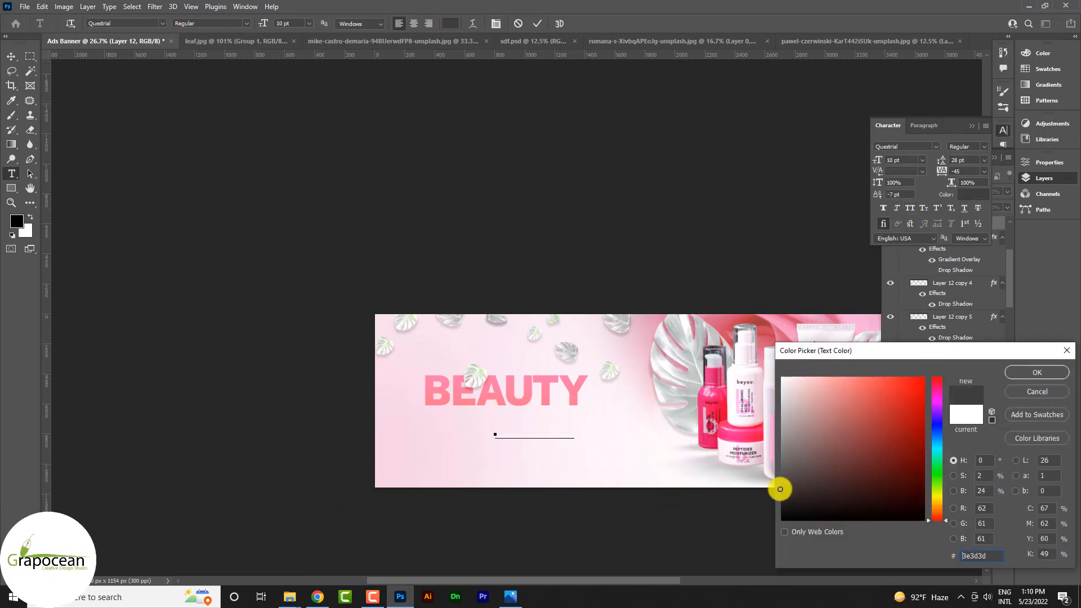
pyautogui.click(1038, 372)
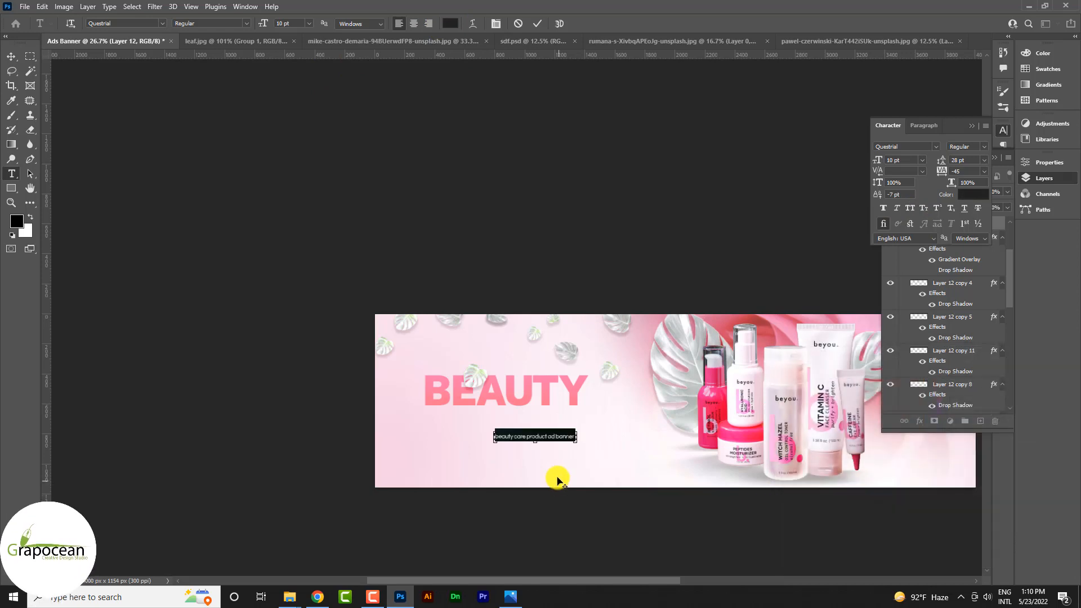
# - Correct the tagline to "beauty care product ads banner" and loosen the tracking of the whole line
pyautogui.scroll(5, 541, 465)
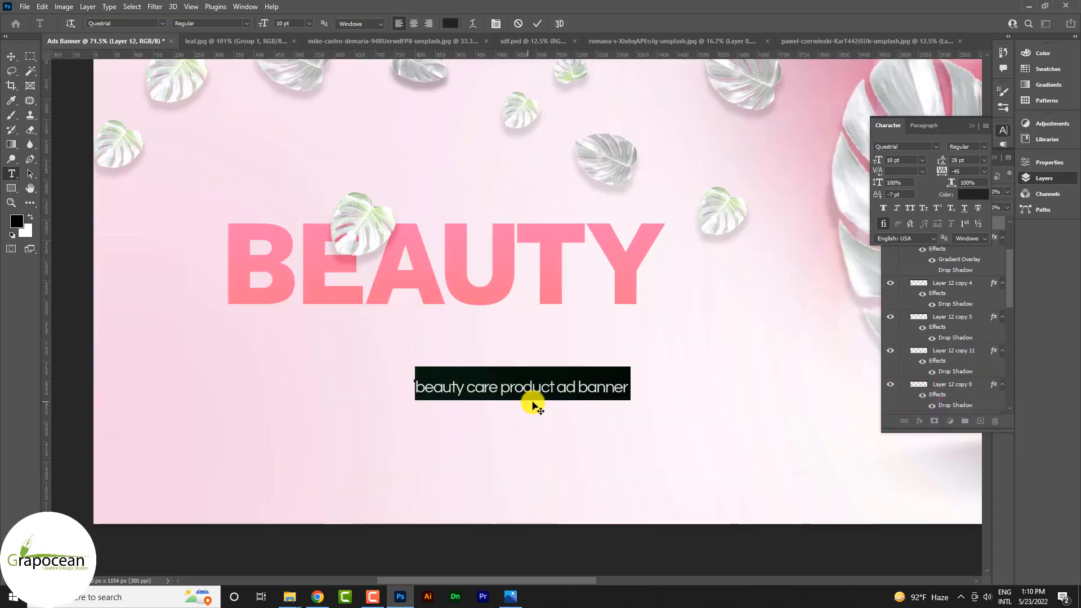
pyautogui.click(576, 387)
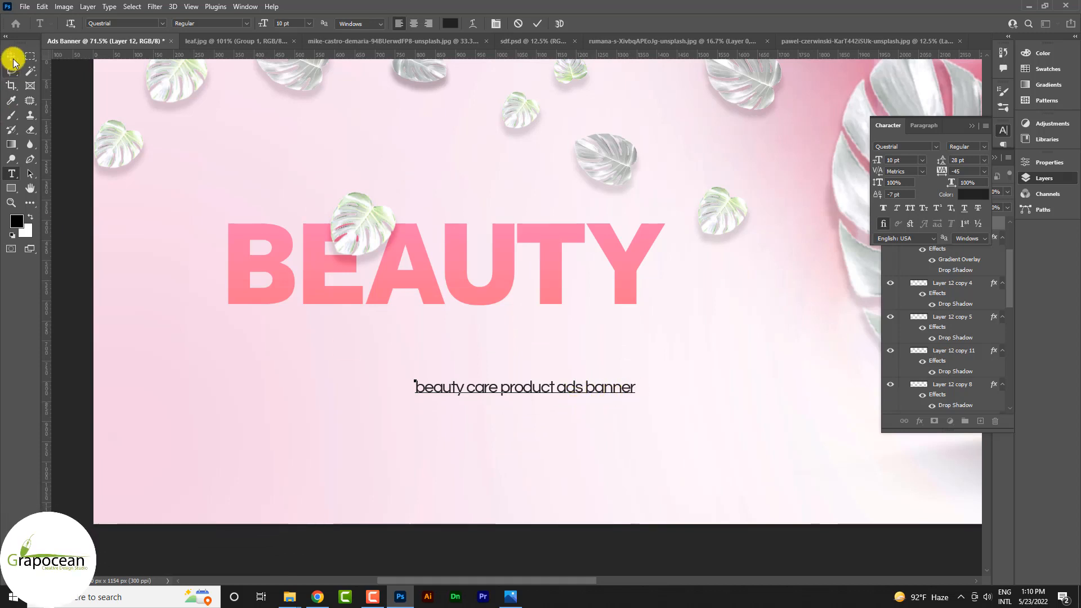
pyautogui.moveTo(634, 386); pyautogui.dragTo(316, 387)
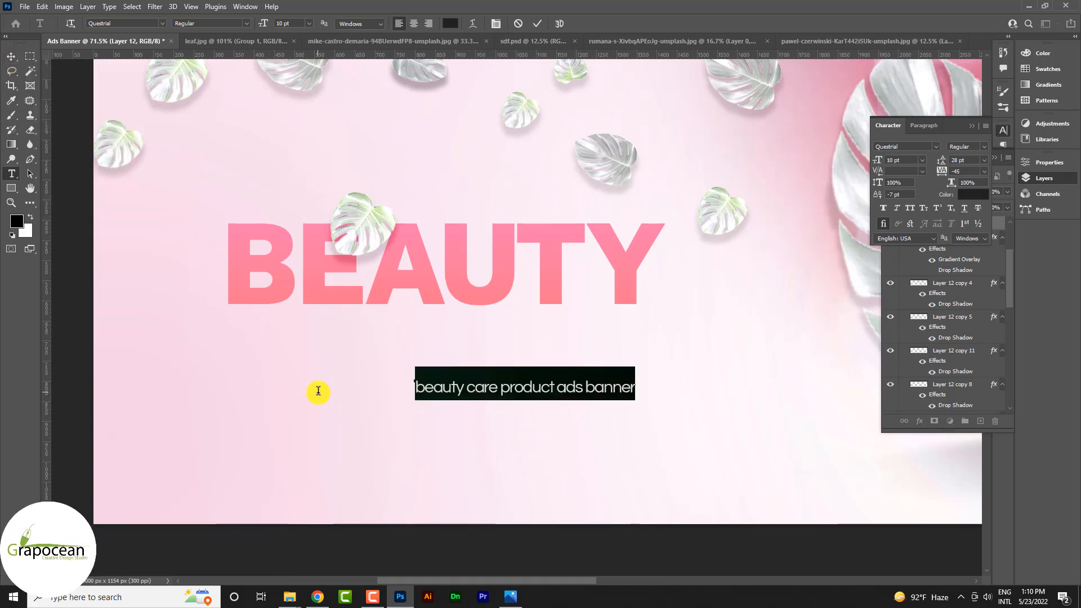
pyautogui.hotkey('alt', 'Right')
# - Move the tagline directly beneath the BEAUTY title, under its last letters
pyautogui.click(12, 58)
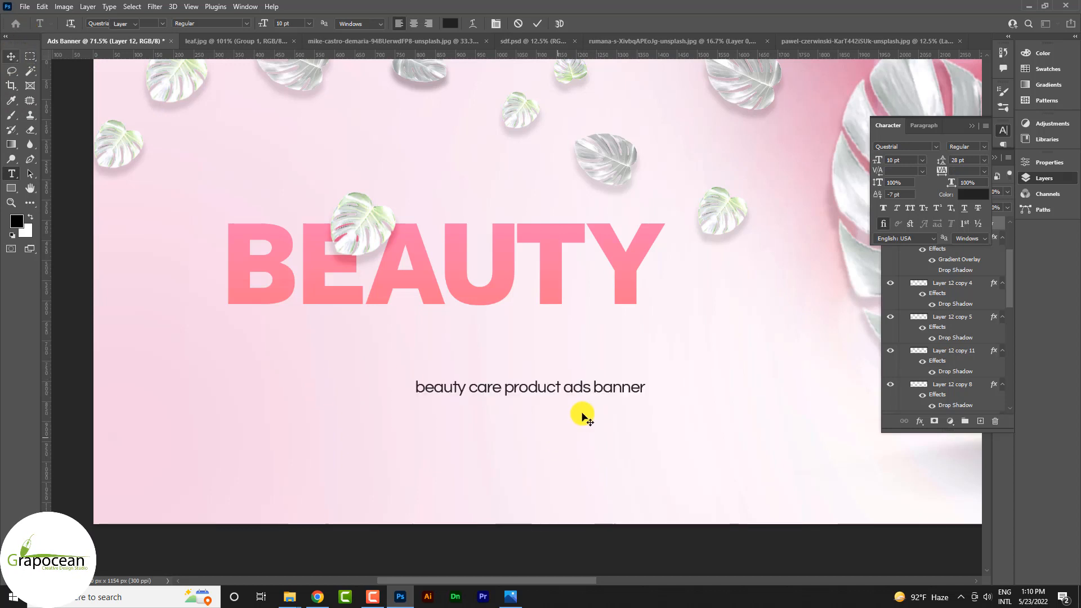
pyautogui.moveTo(579, 393); pyautogui.dragTo(574, 319)
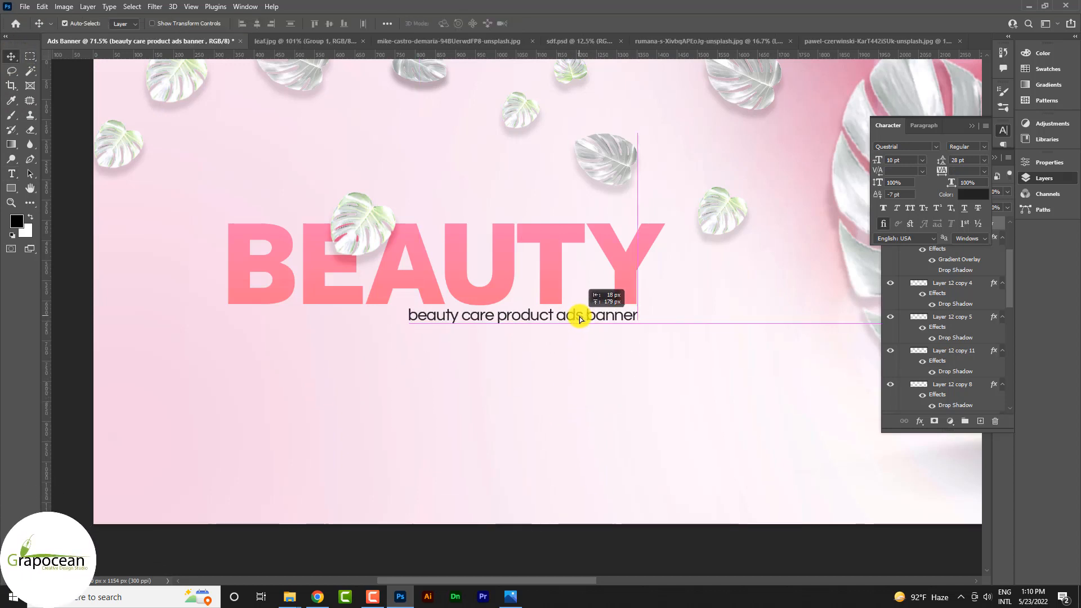
pyautogui.scroll(-5, 653, 375)
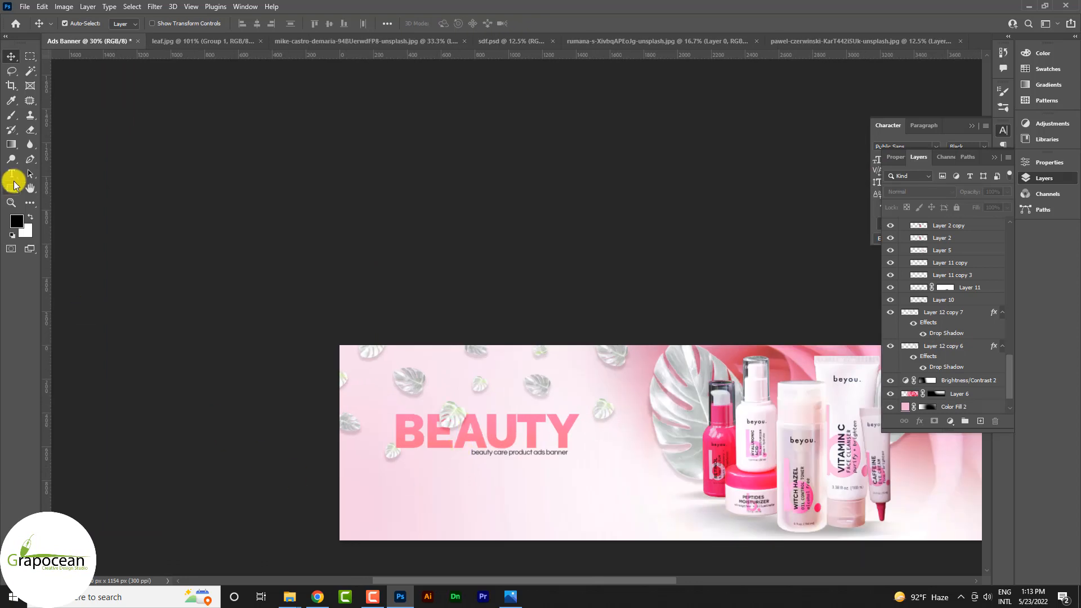
# - Add a new text line reading "Amazing" above the BEAUTY title
pyautogui.click(13, 179)
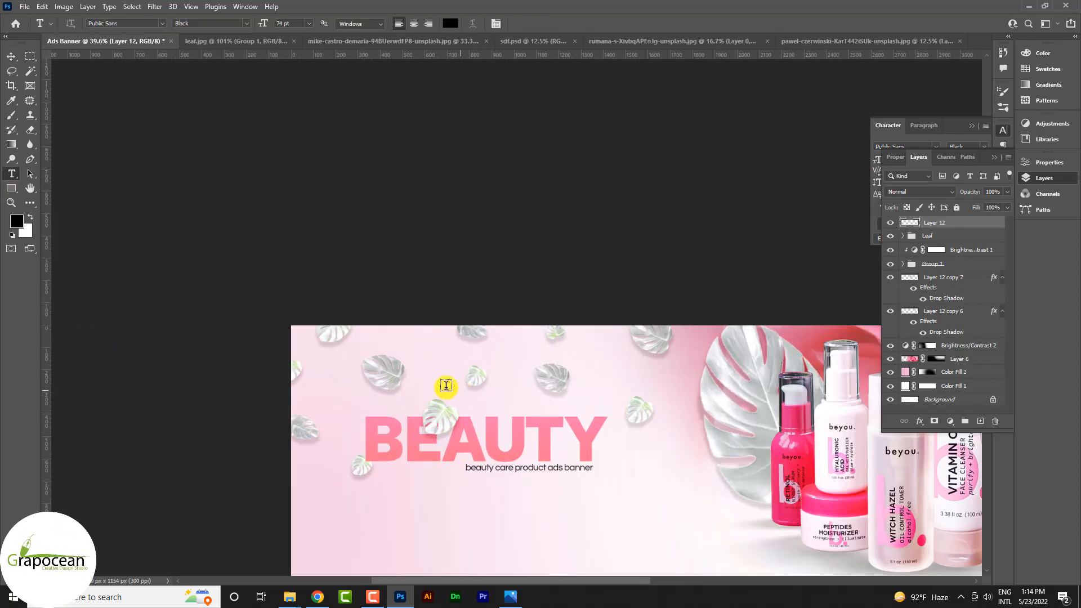
pyautogui.click(446, 386)
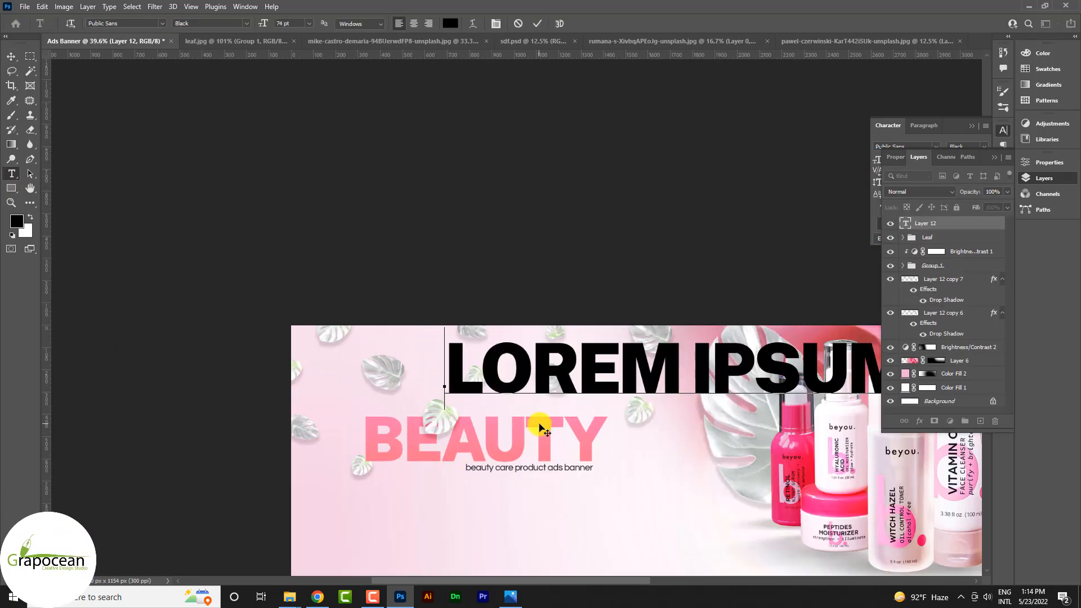
pyautogui.write('AMAZING')
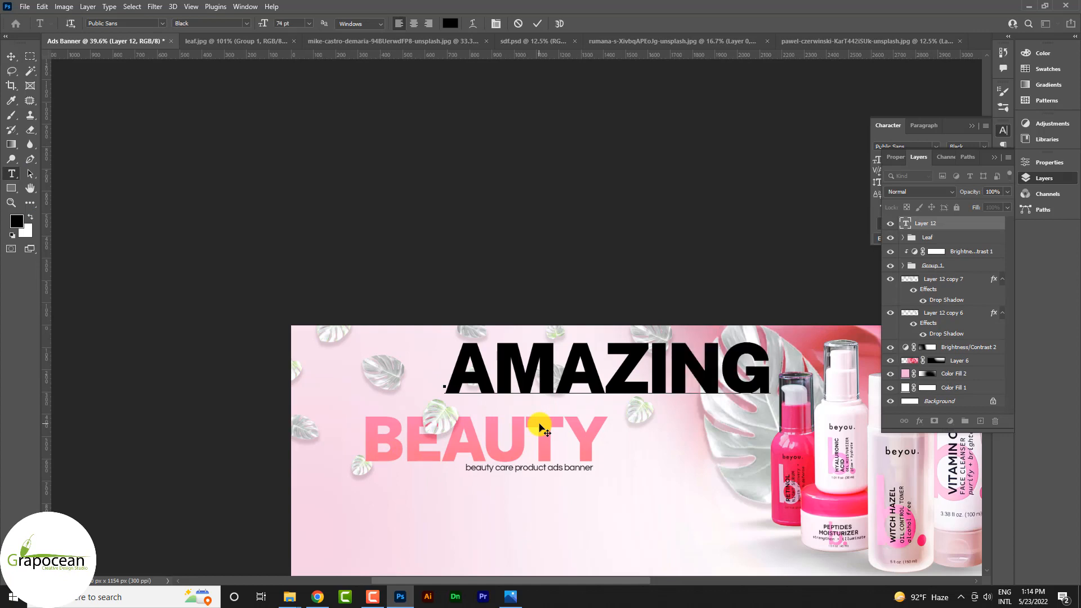
# - Change the Amazing text's font to Advertising Script in the Bold style
pyautogui.moveTo(458, 366); pyautogui.dragTo(880, 367)
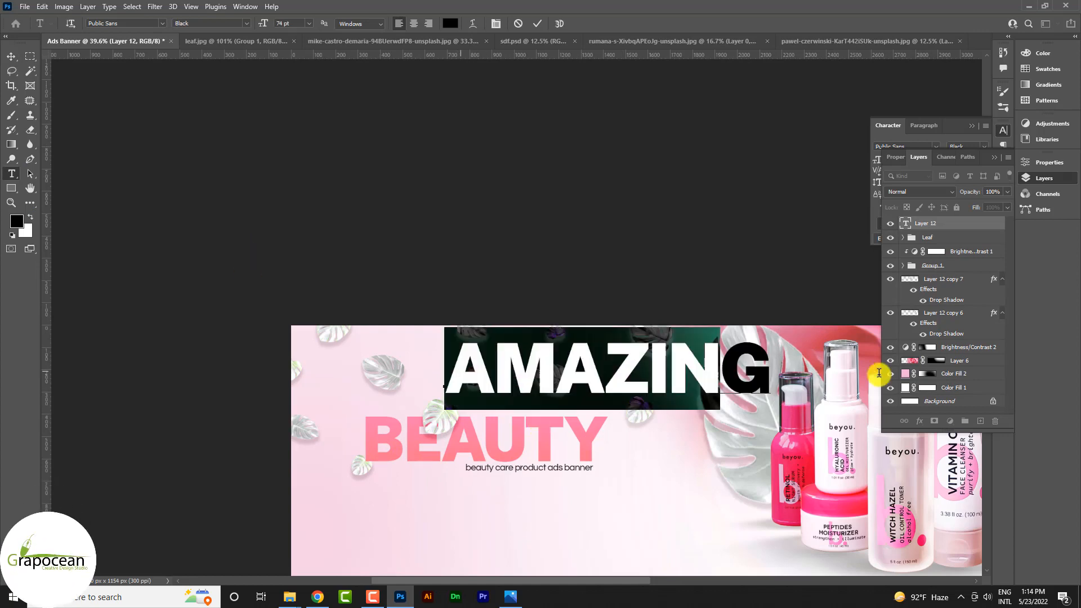
pyautogui.click(162, 23)
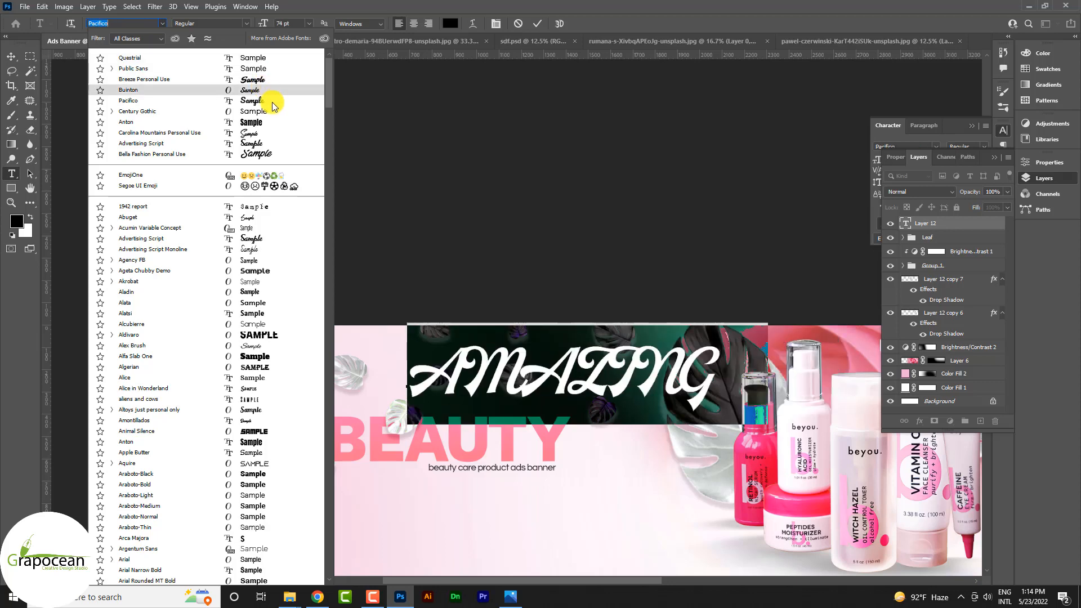
pyautogui.click(262, 143)
pyautogui.click(11, 55)
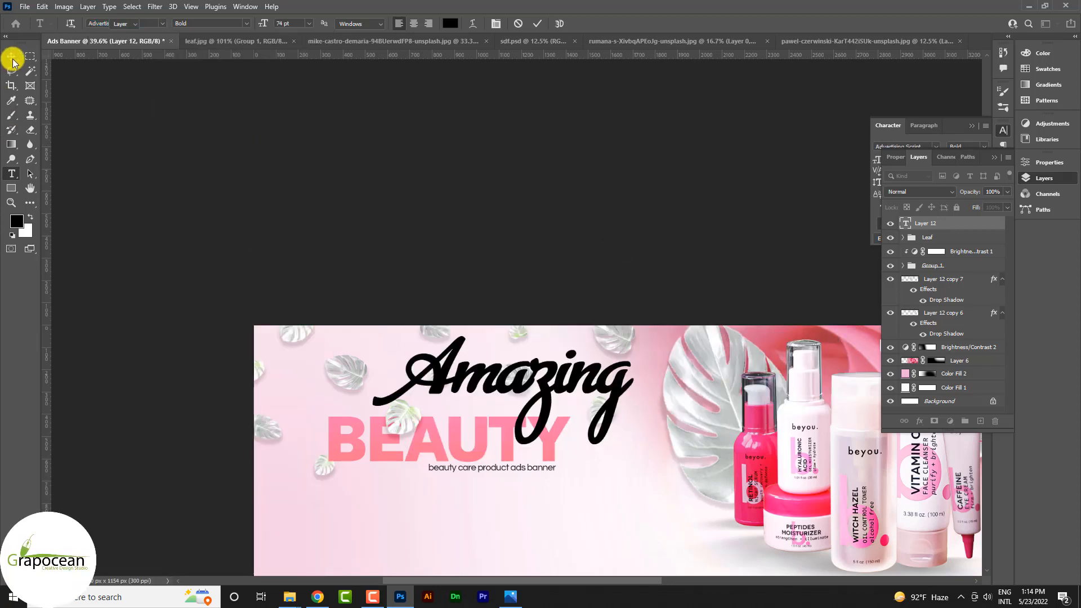
# - Scale the Amazing text to about 49.5% and place it over the upper edge of BEAUTY's first letters
pyautogui.moveTo(559, 382); pyautogui.dragTo(501, 378)
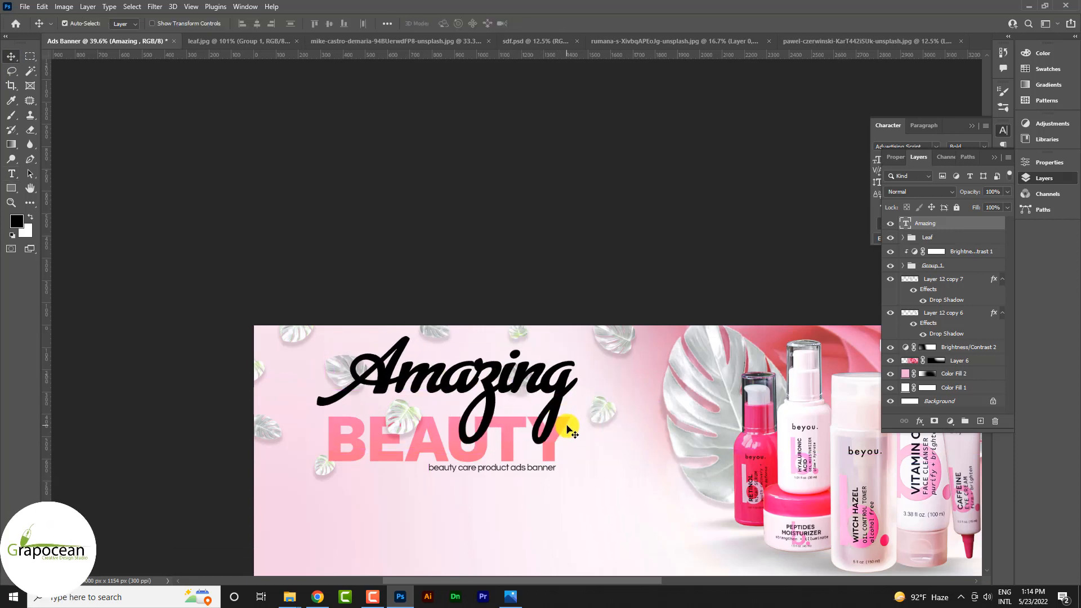
pyautogui.hotkey('ctrl', 't')
pyautogui.moveTo(580, 446); pyautogui.dragTo(430, 411)
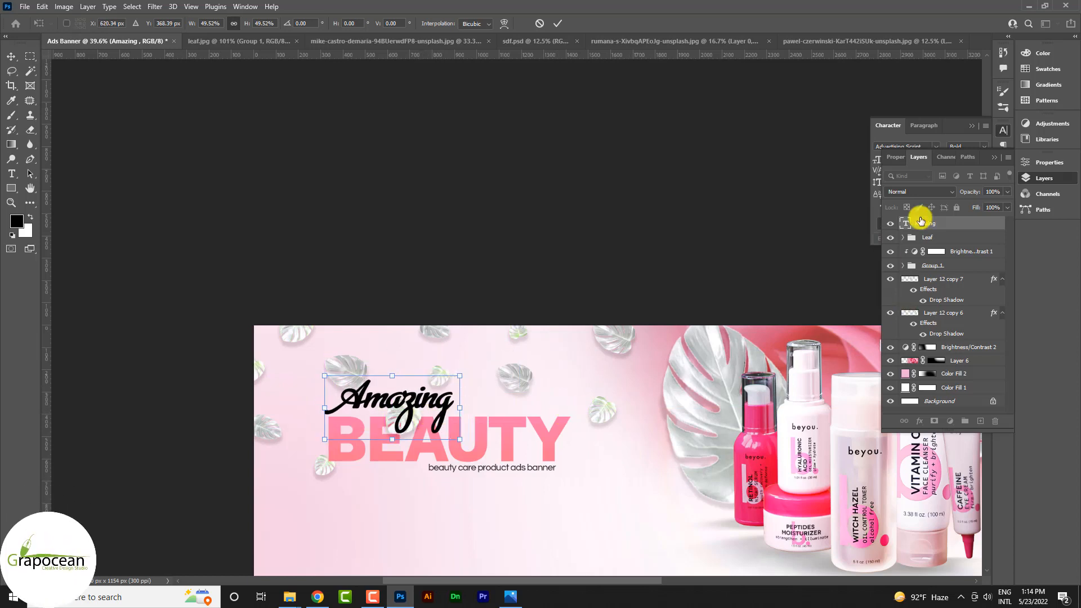
pyautogui.moveTo(983, 206); pyautogui.dragTo(1010, 207)
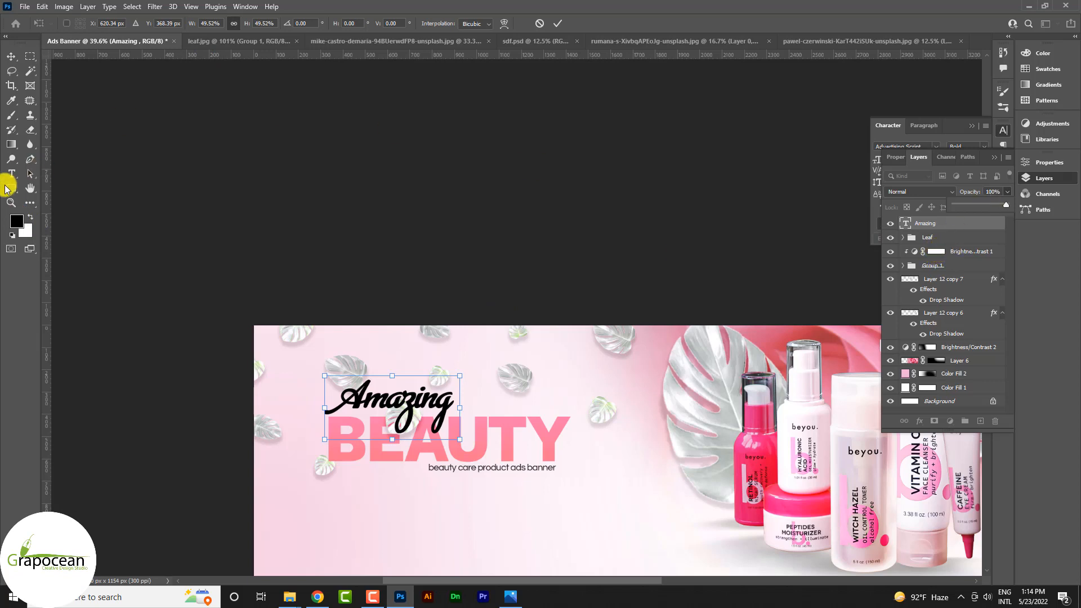
# - Recolor the Amazing text to the dark brownish grey #504545
pyautogui.click(11, 173)
pyautogui.doubleClick(434, 394)
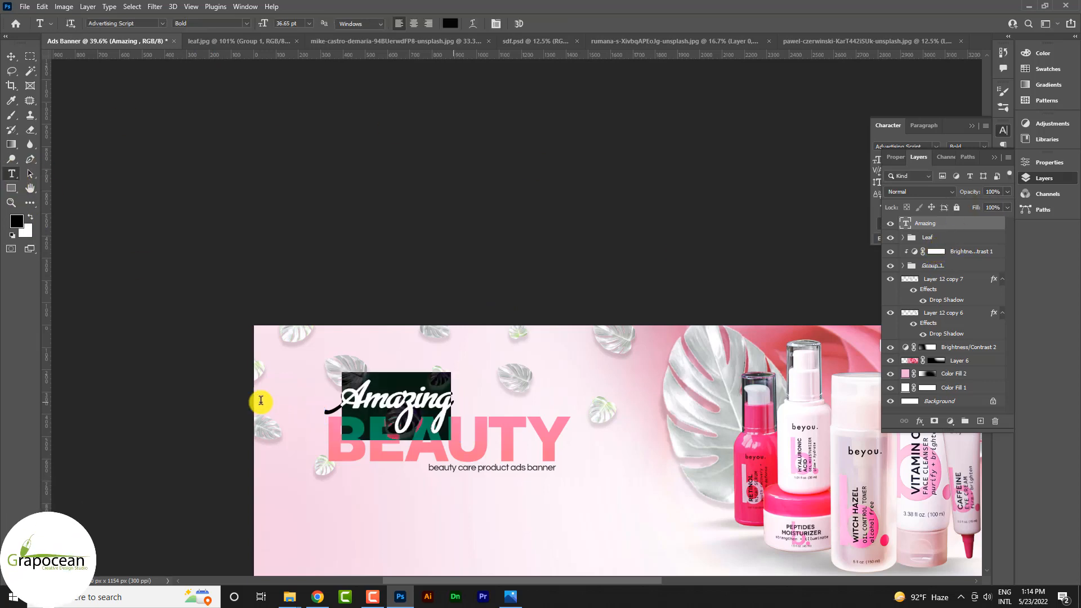
pyautogui.click(451, 27)
pyautogui.moveTo(780, 490); pyautogui.dragTo(785, 459)
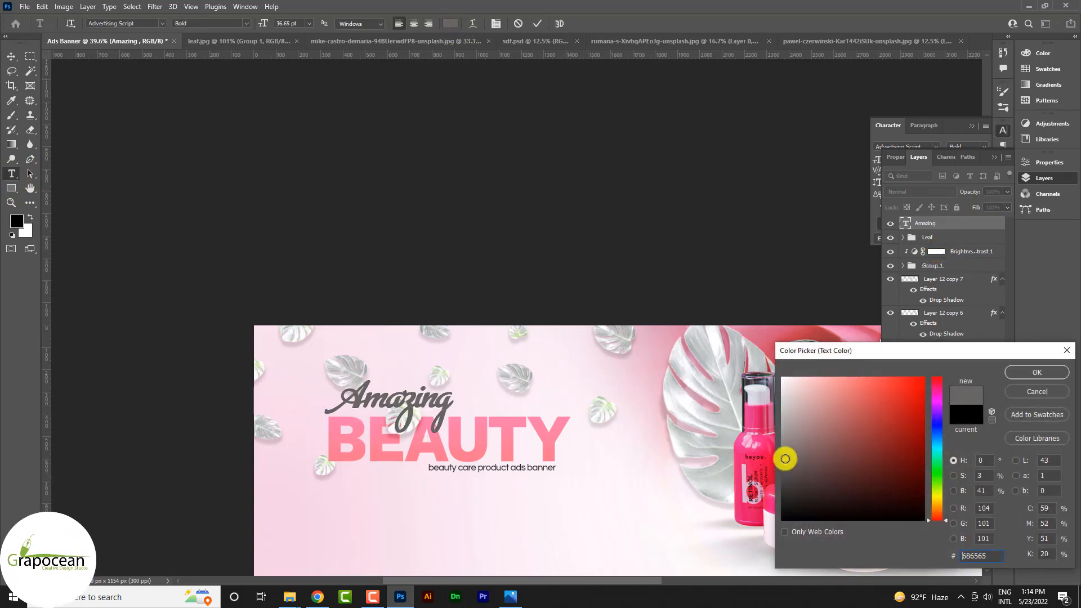
pyautogui.moveTo(786, 501)
pyautogui.mouseDown()
pyautogui.moveTo(808, 493)
pyautogui.moveTo(800, 475)
pyautogui.mouseUp()
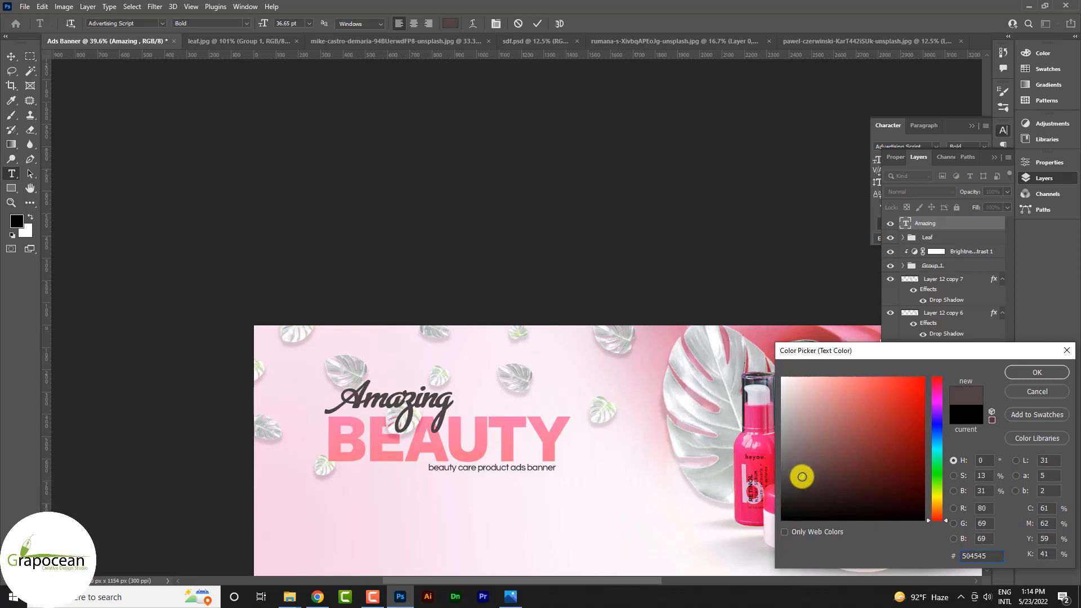
pyautogui.click(1042, 372)
pyautogui.click(11, 57)
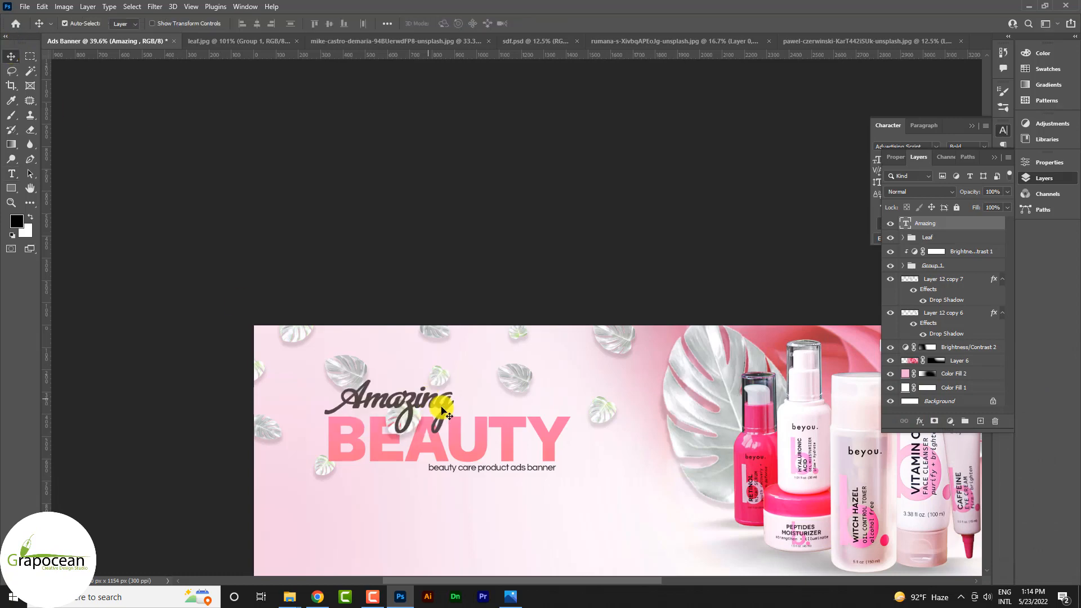
# - Move the Amazing text across so it overlaps the upper edge of BEAUTY's last letters
pyautogui.scroll(2, 443, 411)
pyautogui.moveTo(422, 406); pyautogui.dragTo(601, 411)
pyautogui.scroll(-4, 686, 455)
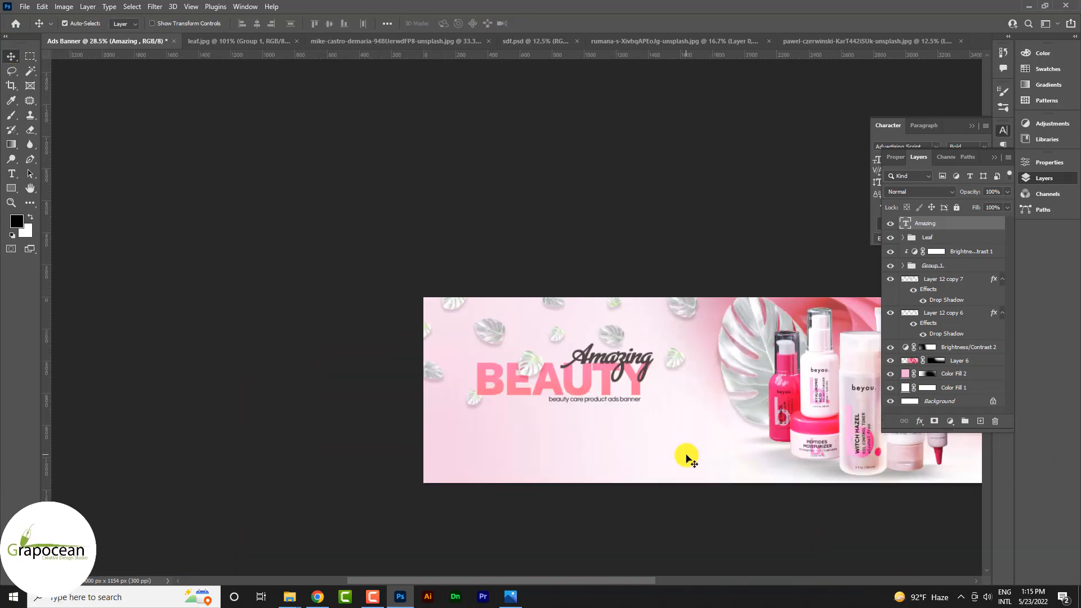
pyautogui.hotkey('ctrl', 'z')
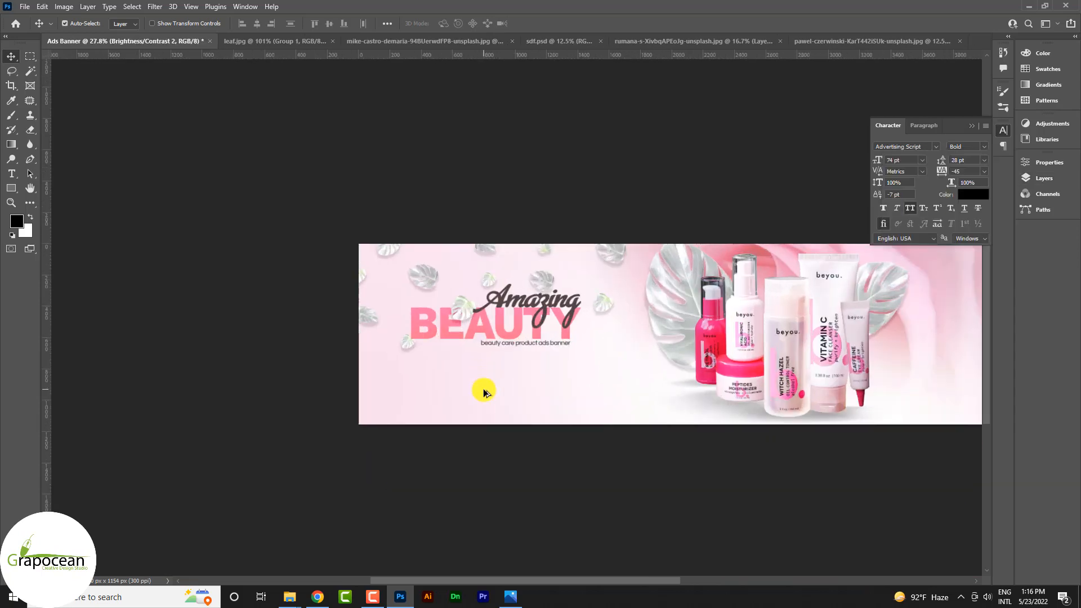
# - Draw a black pill-shaped rounded rectangle about 318 × 109 px below the start of the BEAUTY title
pyautogui.scroll(2, 483, 388)
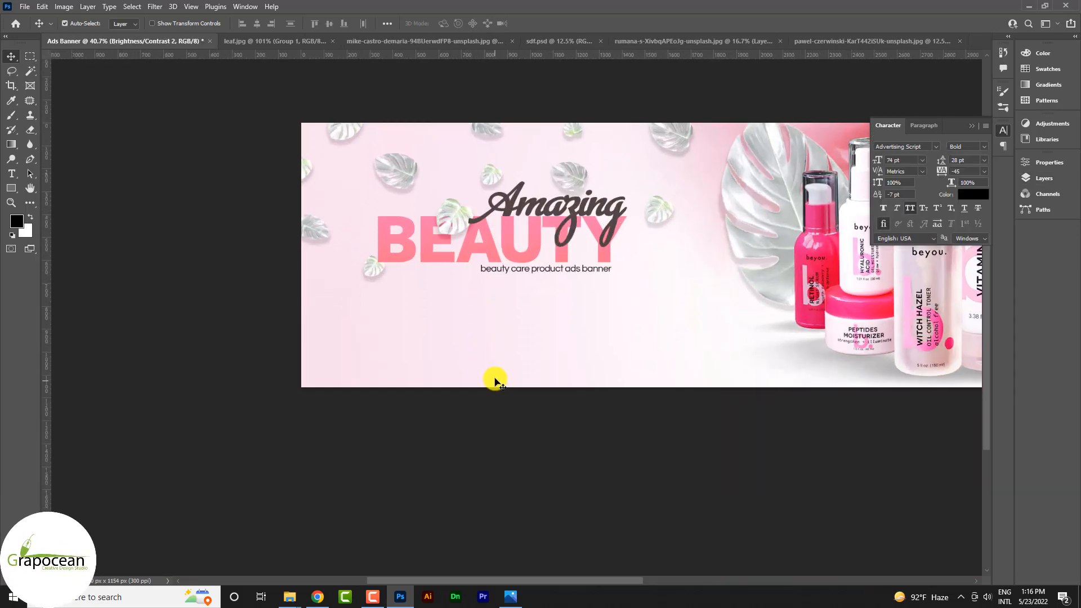
pyautogui.rightClick(8, 193)
pyautogui.click(50, 190)
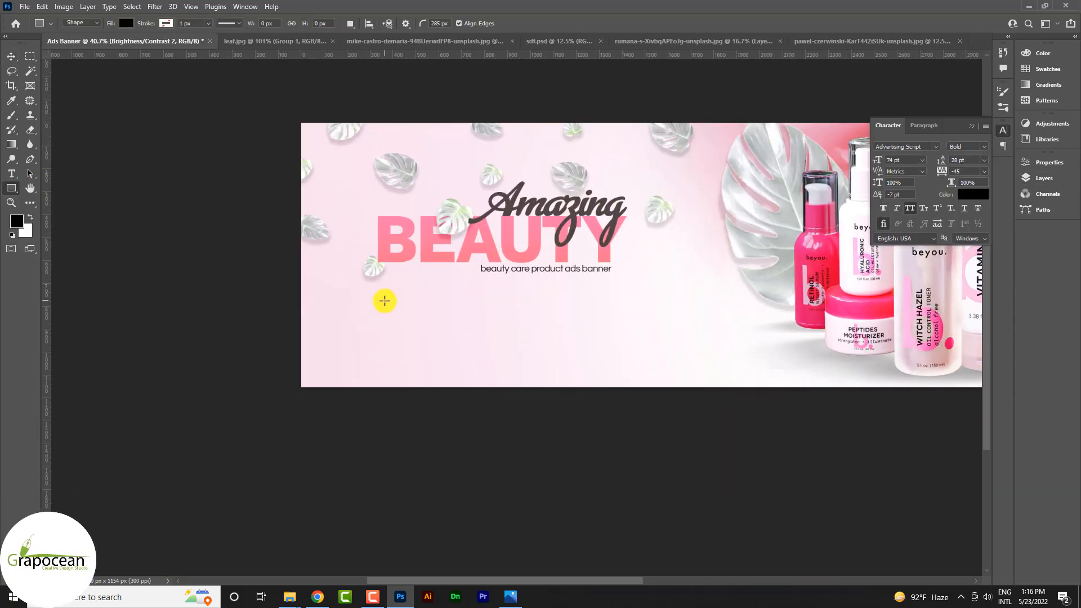
pyautogui.moveTo(455, 326); pyautogui.dragTo(452, 326)
pyautogui.press('v')
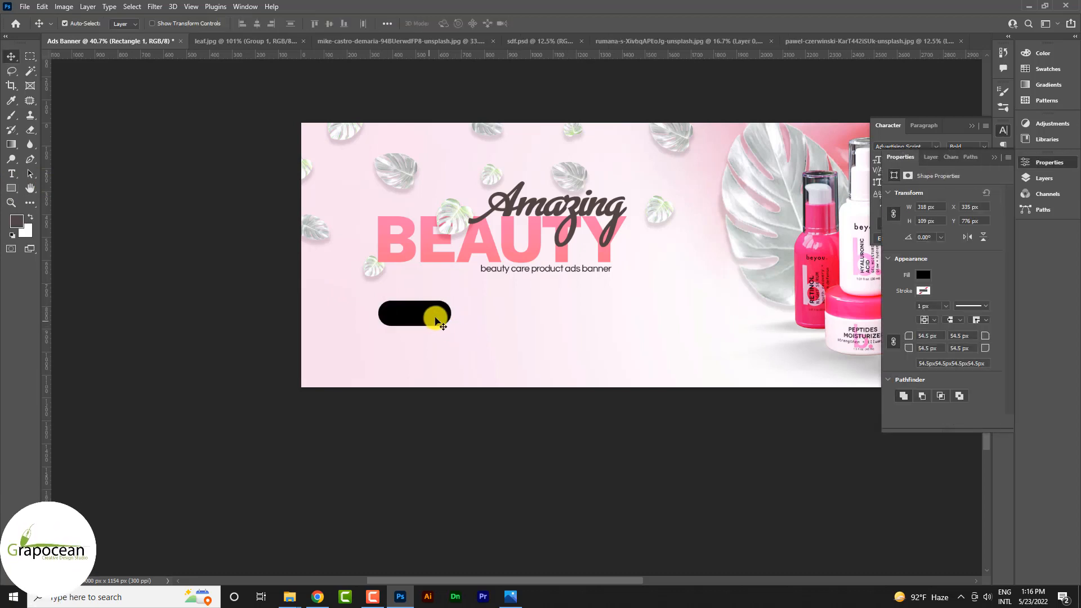
# - Recolor the pill shape's fill to the dark brownish grey sampled from the Amazing text
pyautogui.click(922, 275)
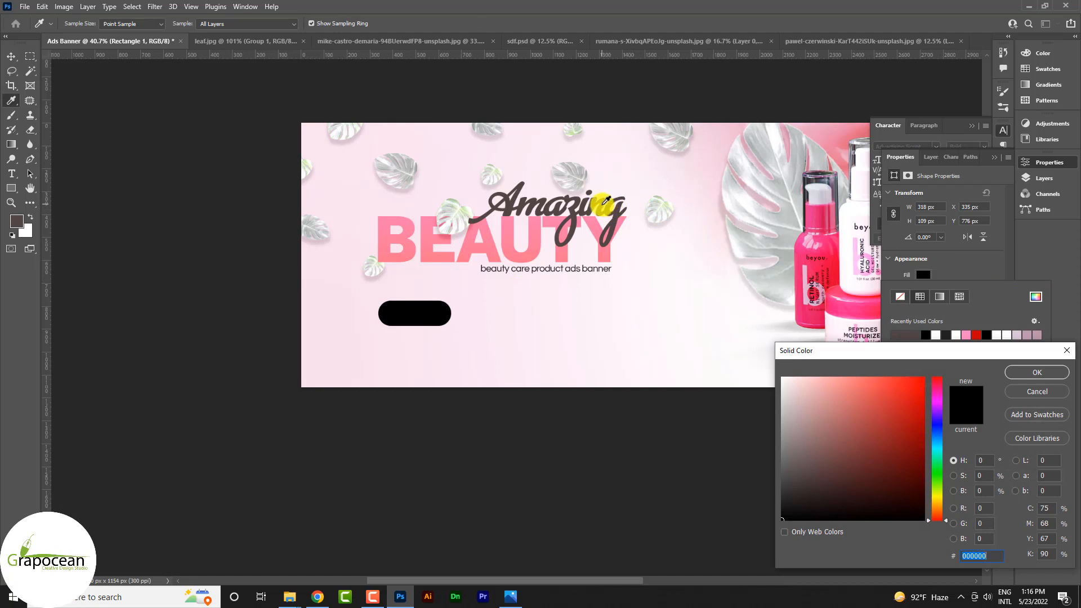
pyautogui.click(1029, 370)
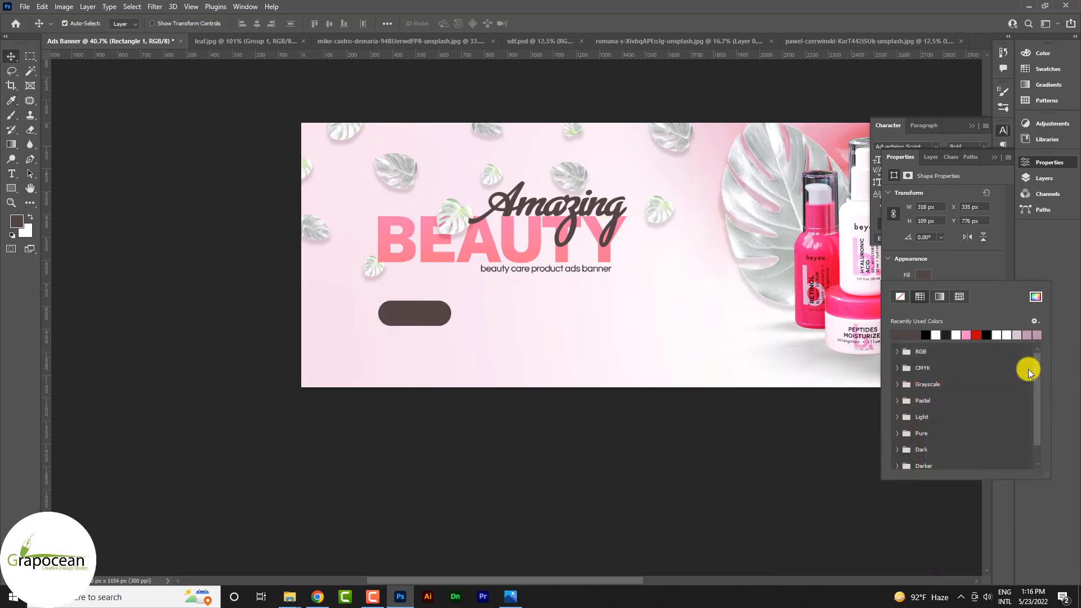
pyautogui.click(10, 56)
pyautogui.scroll(-2, 591, 351)
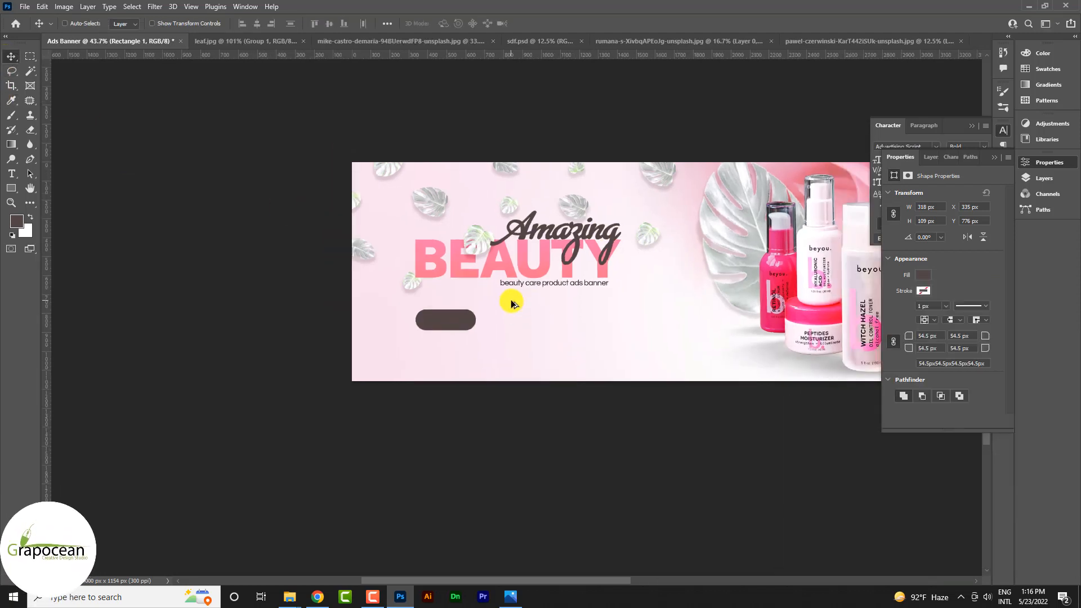
# - Add the text "Order Now" on its own layer above the pill shape's layer, just below the shape's end
pyautogui.scroll(5, 513, 304)
pyautogui.click(11, 173)
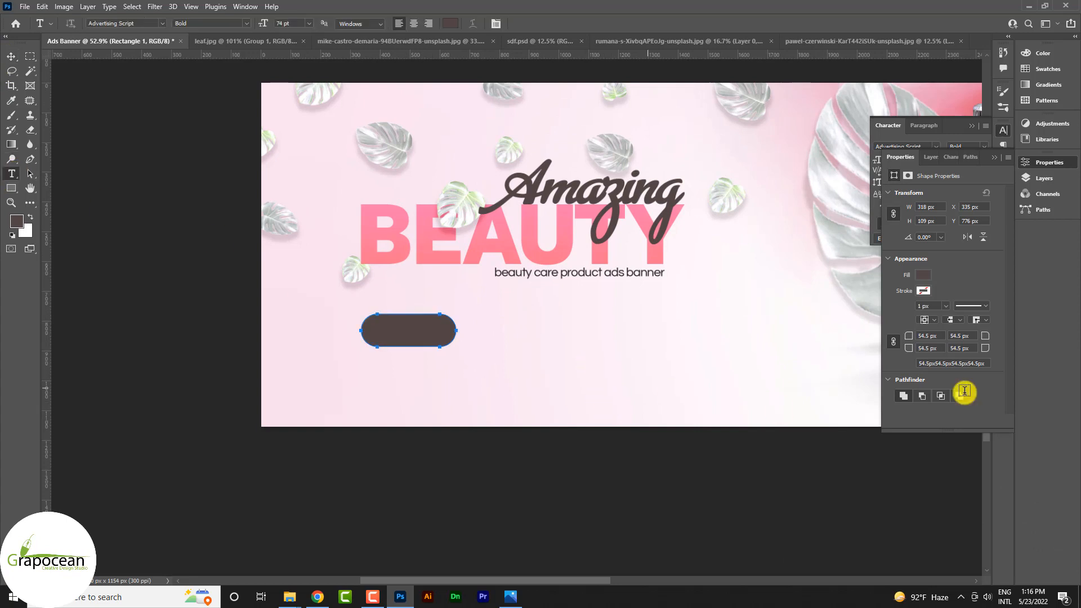
pyautogui.click(1051, 164)
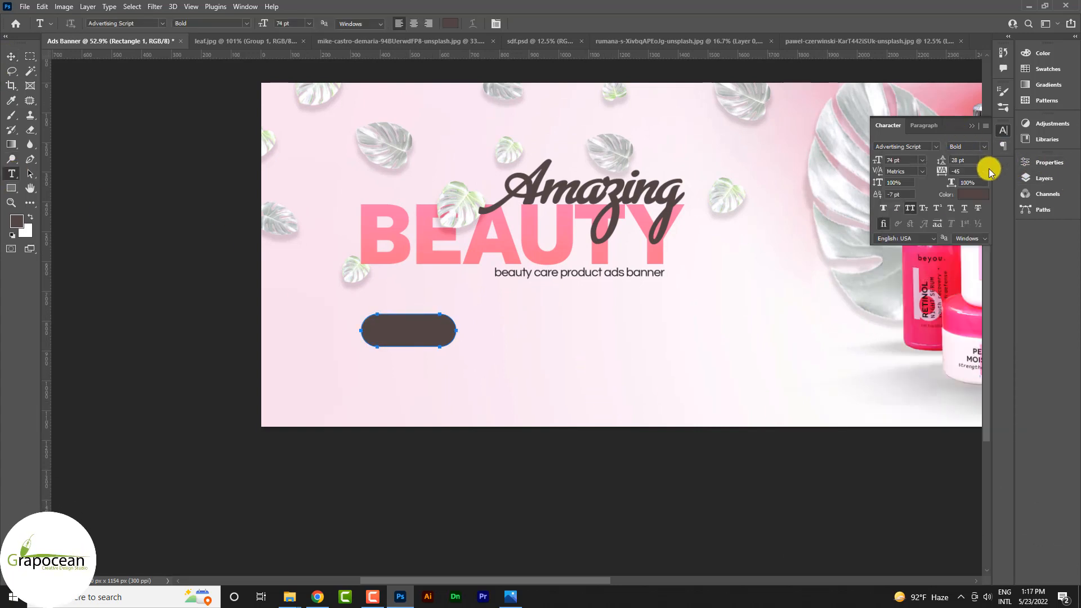
pyautogui.click(1047, 178)
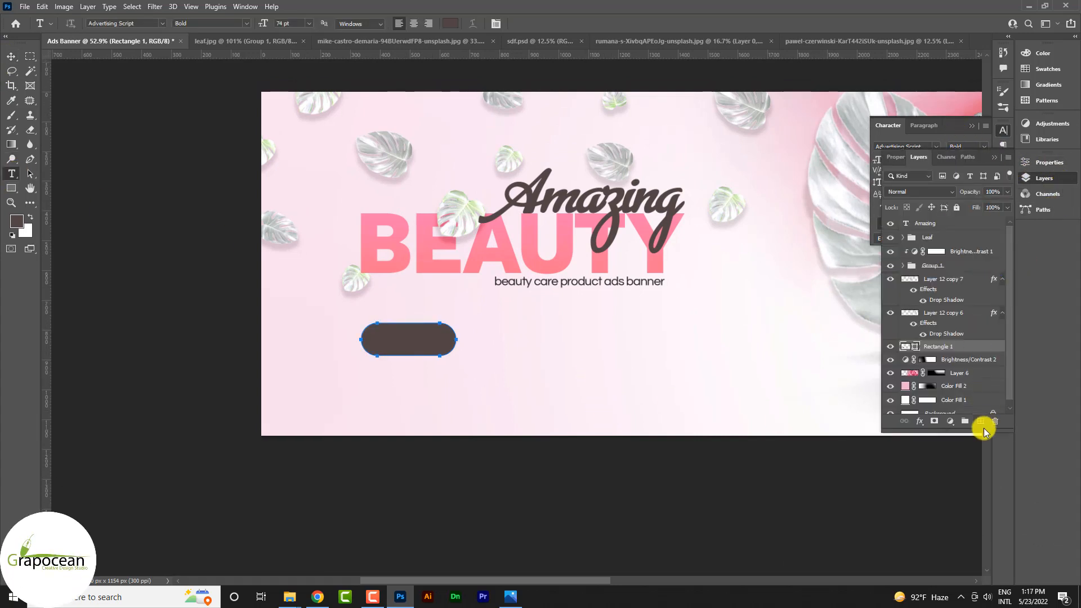
pyautogui.click(451, 368)
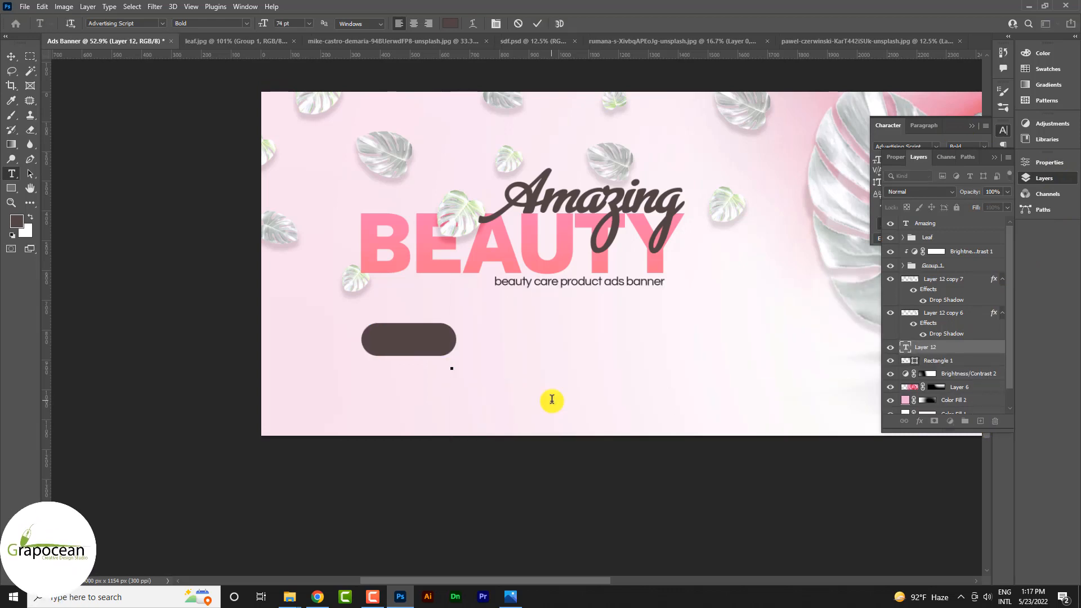
pyautogui.write('Order Now')
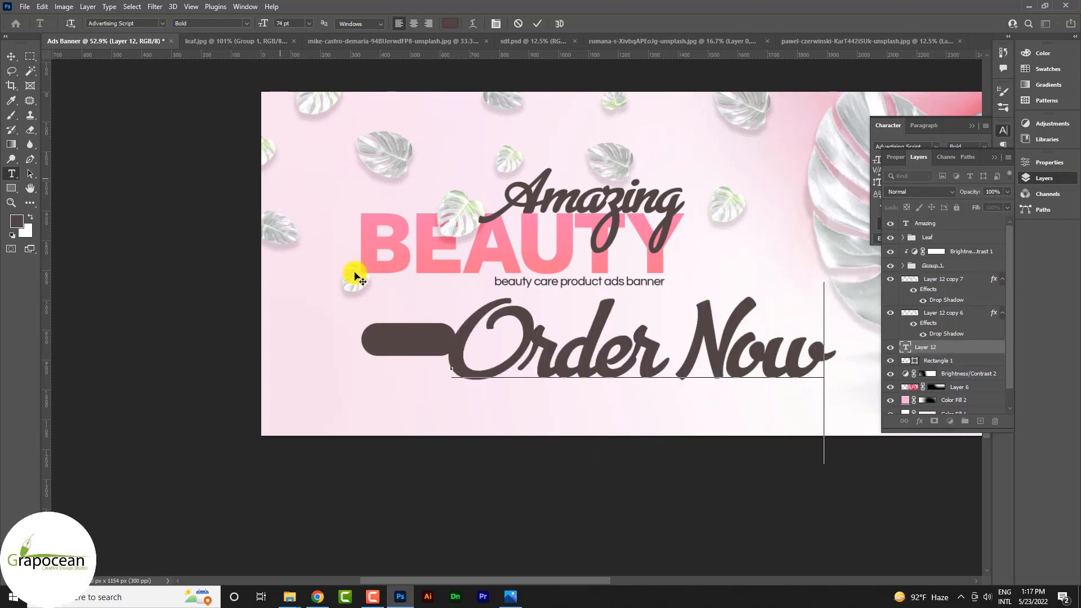
# - Set the Order Now text in Public Sans at 14 pt and move it clear of the pill shape
pyautogui.moveTo(454, 352); pyautogui.dragTo(986, 388)
pyautogui.click(163, 24)
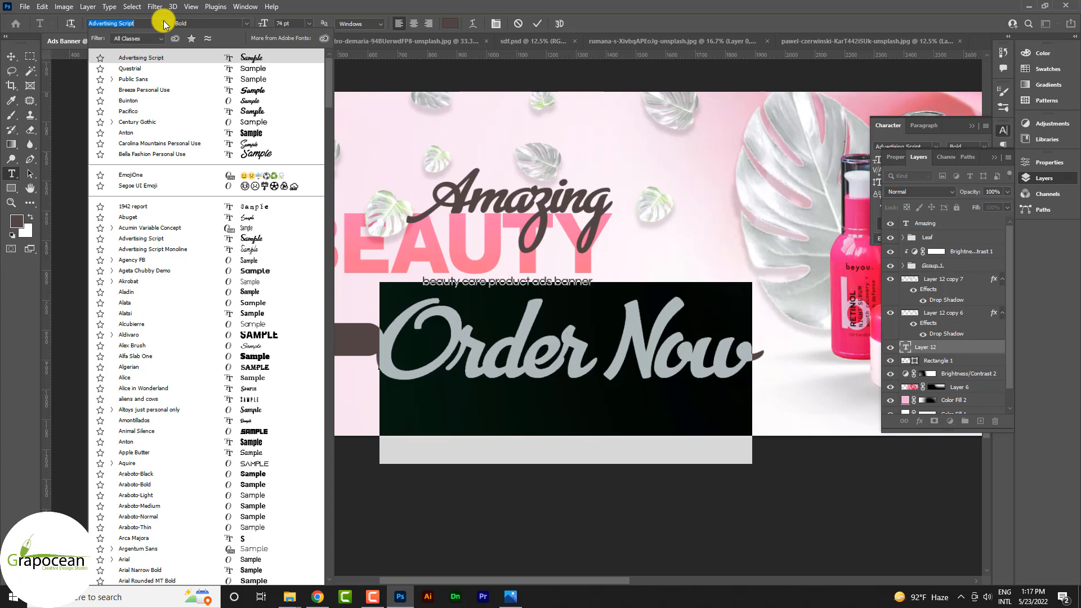
pyautogui.click(259, 79)
pyautogui.click(307, 24)
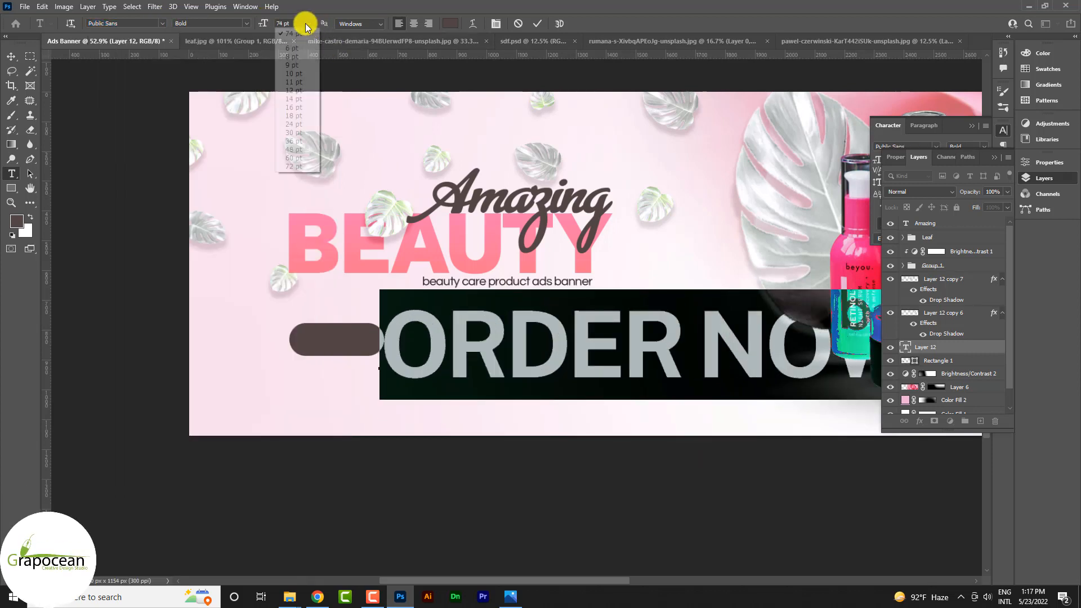
pyautogui.click(296, 117)
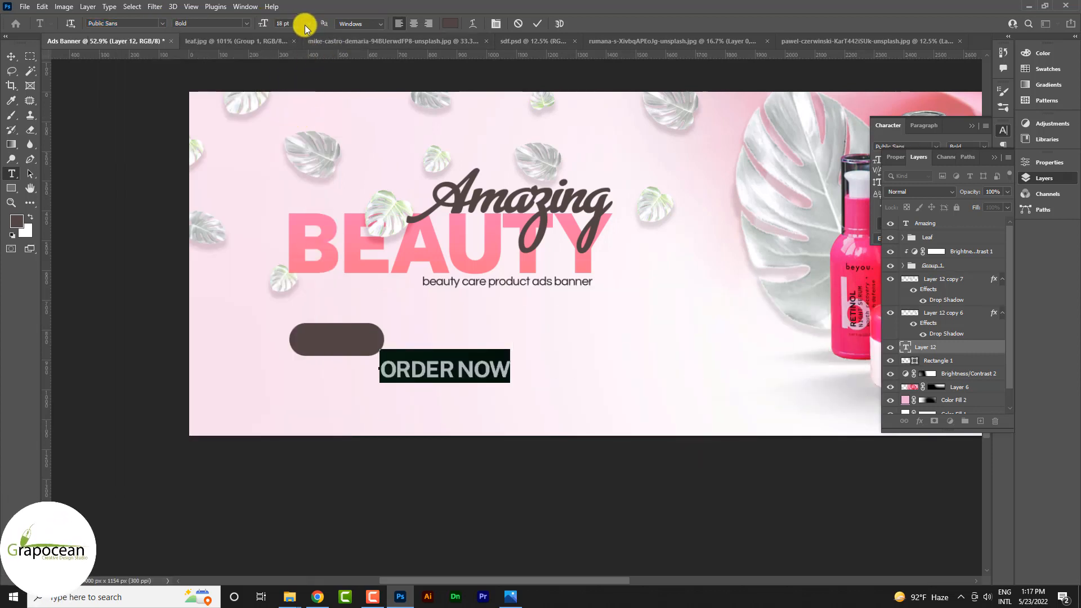
pyautogui.click(307, 24)
pyautogui.click(294, 98)
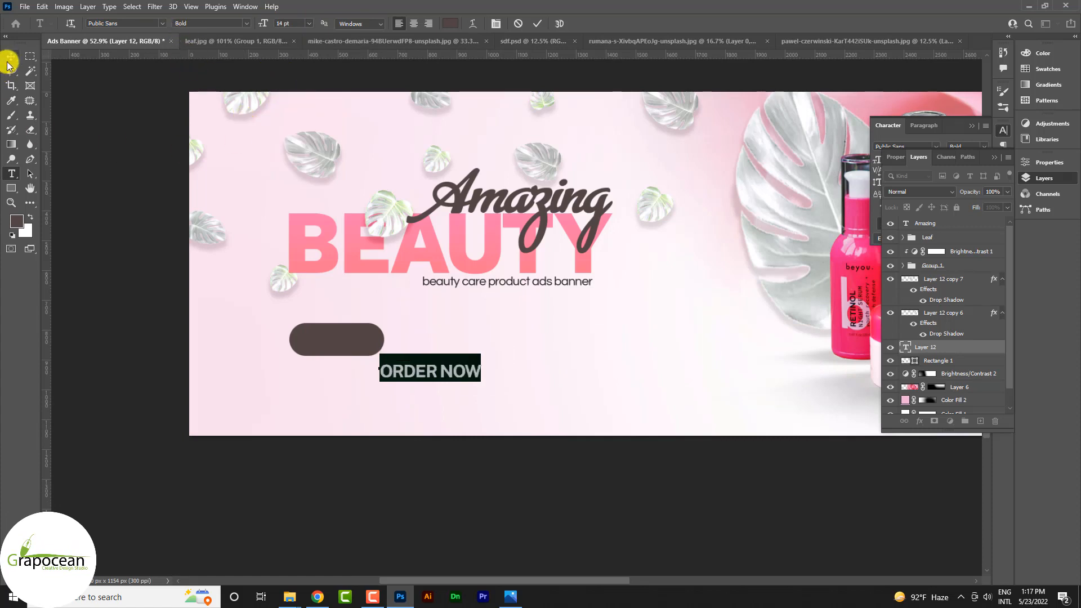
pyautogui.moveTo(443, 368); pyautogui.dragTo(532, 361)
# - Recolor the Order Now text to white #ffffff
pyautogui.click(12, 175)
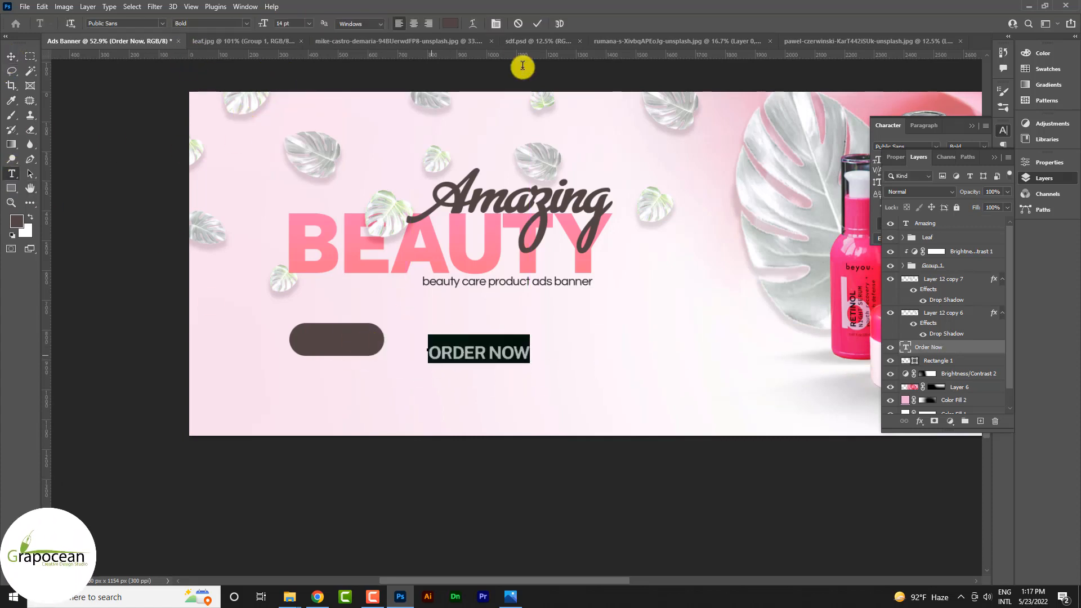
pyautogui.click(455, 23)
pyautogui.click(800, 388)
pyautogui.click(1029, 367)
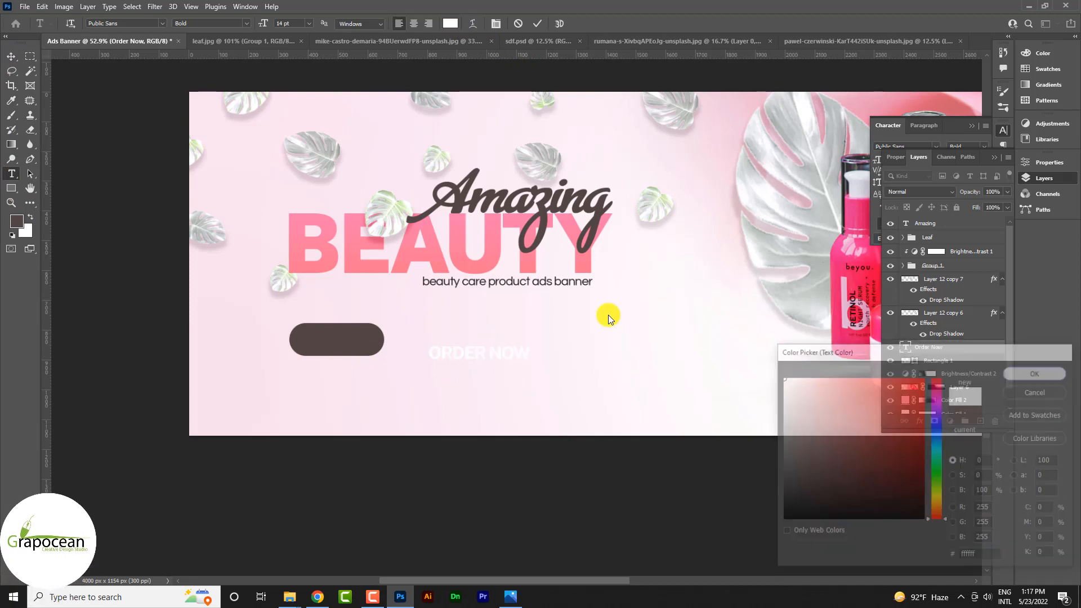
# - Place the Order Now text on the pill shape, scale it to about 66.3% and center it there
pyautogui.click(11, 57)
pyautogui.moveTo(459, 349); pyautogui.dragTo(340, 343)
pyautogui.hotkey('ctrl', 't')
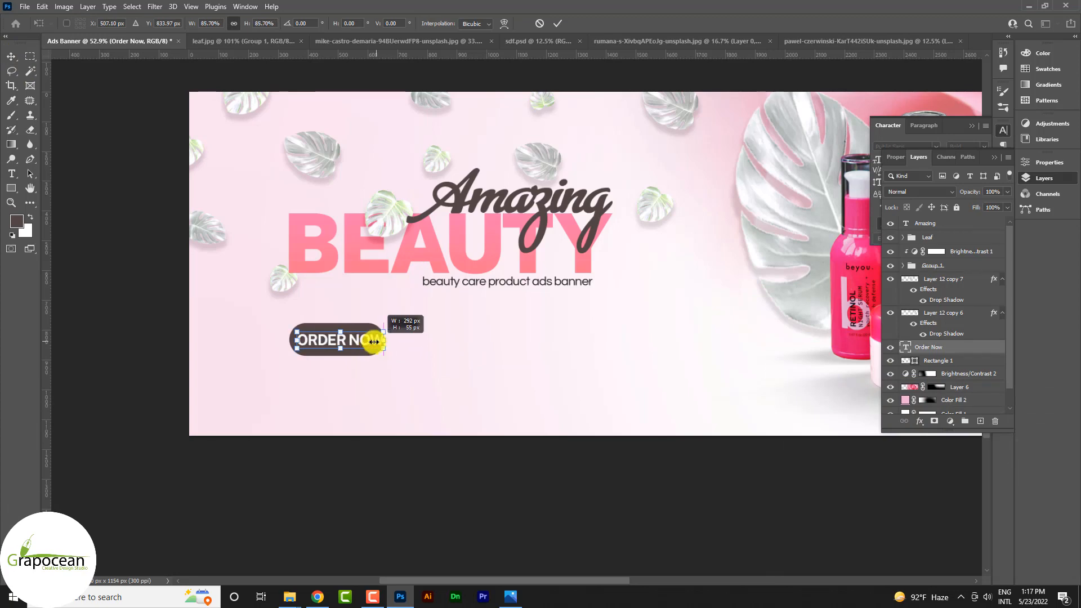
pyautogui.scroll(5, 334, 329)
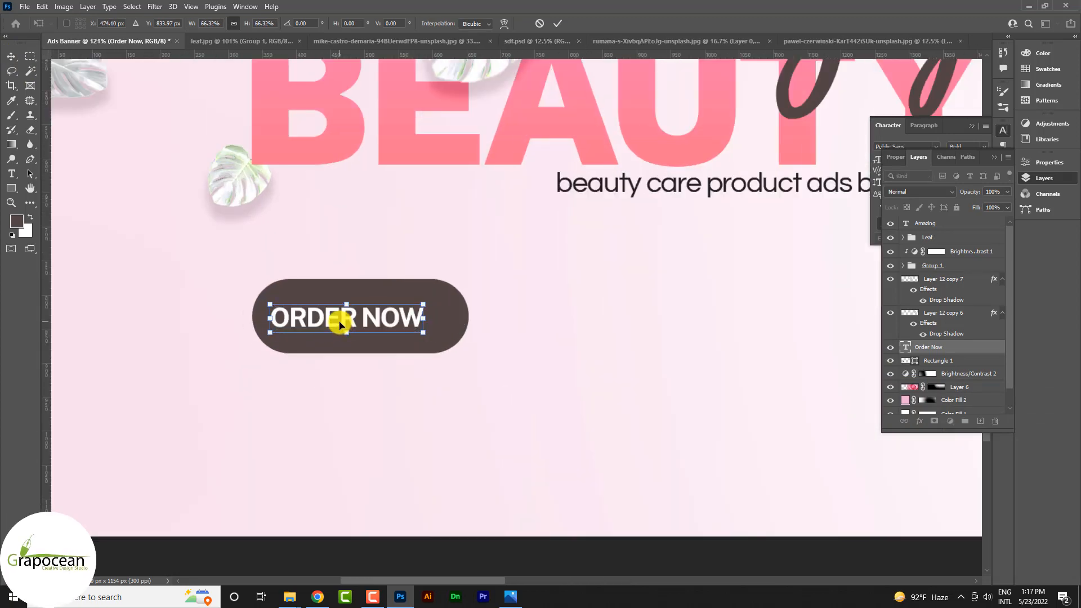
pyautogui.moveTo(341, 316); pyautogui.dragTo(382, 318)
pyautogui.scroll(7, 384, 324)
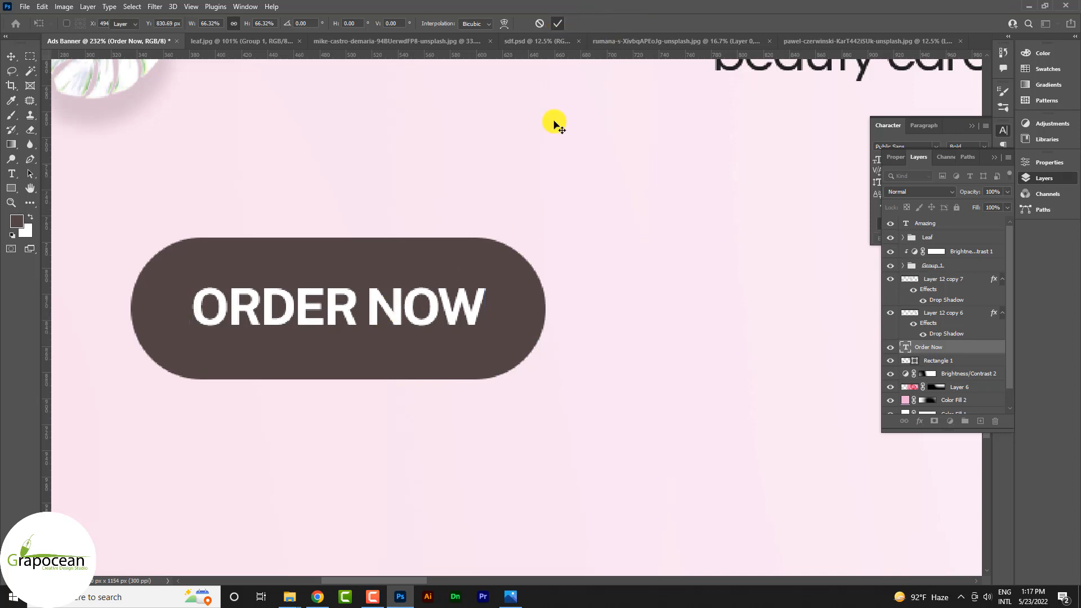
pyautogui.press('Return')
# - Move the pill shape and its Order Now label together near the banner's lower edge, centered below the title
pyautogui.scroll(-10, 560, 369)
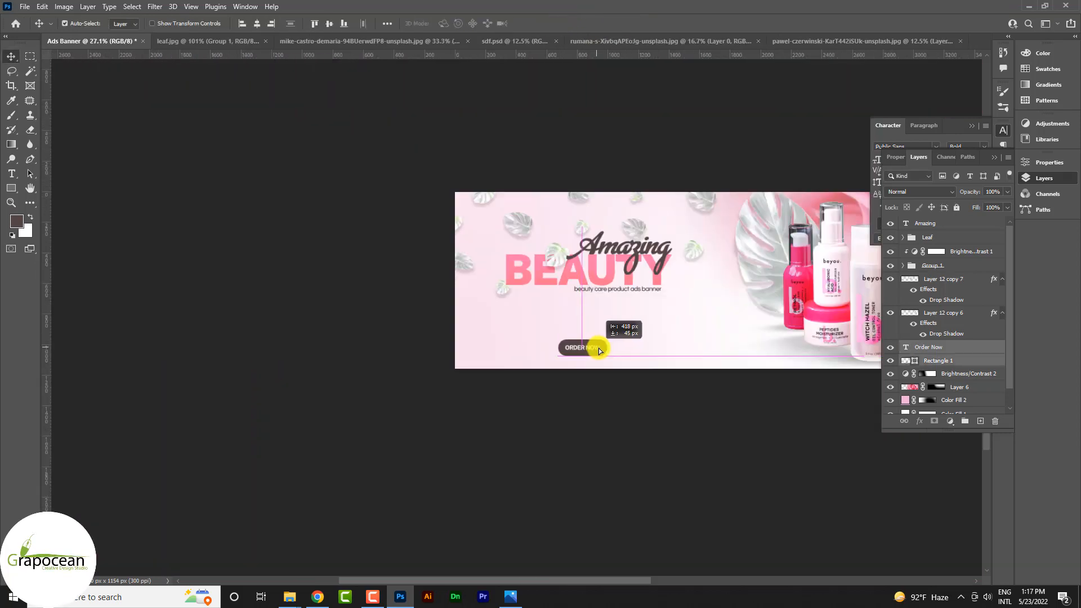
pyautogui.moveTo(600, 351); pyautogui.dragTo(599, 349)
# - Create a paragraph text box with lorem ipsum placeholder text below the tagline, as wide as the BEAUTY title
pyautogui.scroll(2, 615, 307)
pyautogui.click(11, 174)
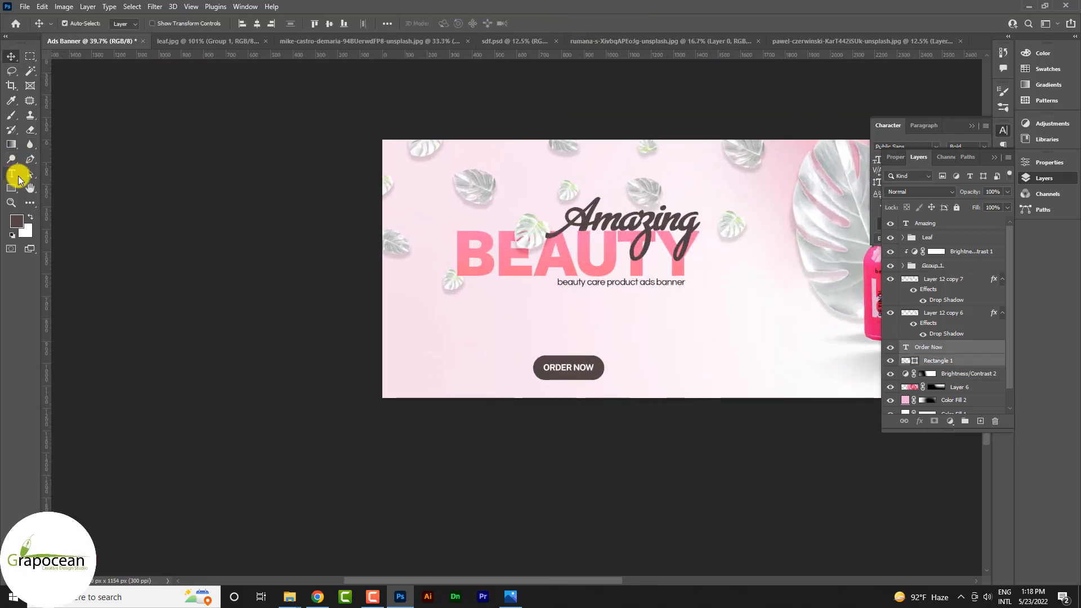
pyautogui.moveTo(458, 297); pyautogui.dragTo(696, 341)
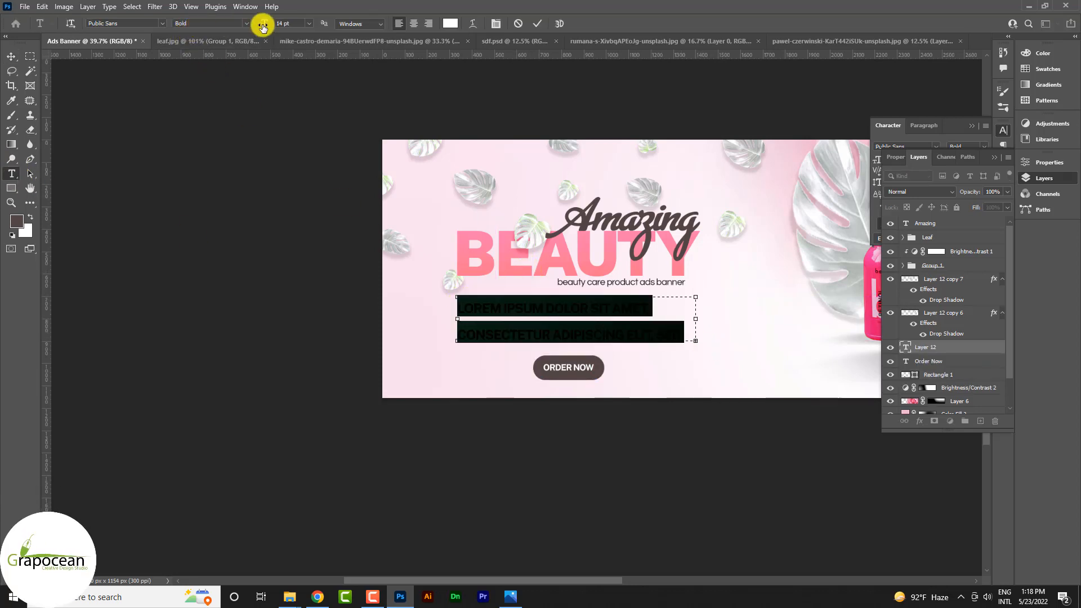
# - Set the lorem ipsum paragraph's size to 8 pt and change it to a light Public Sans style
pyautogui.moveTo(265, 26); pyautogui.dragTo(327, 29)
pyautogui.click(240, 22)
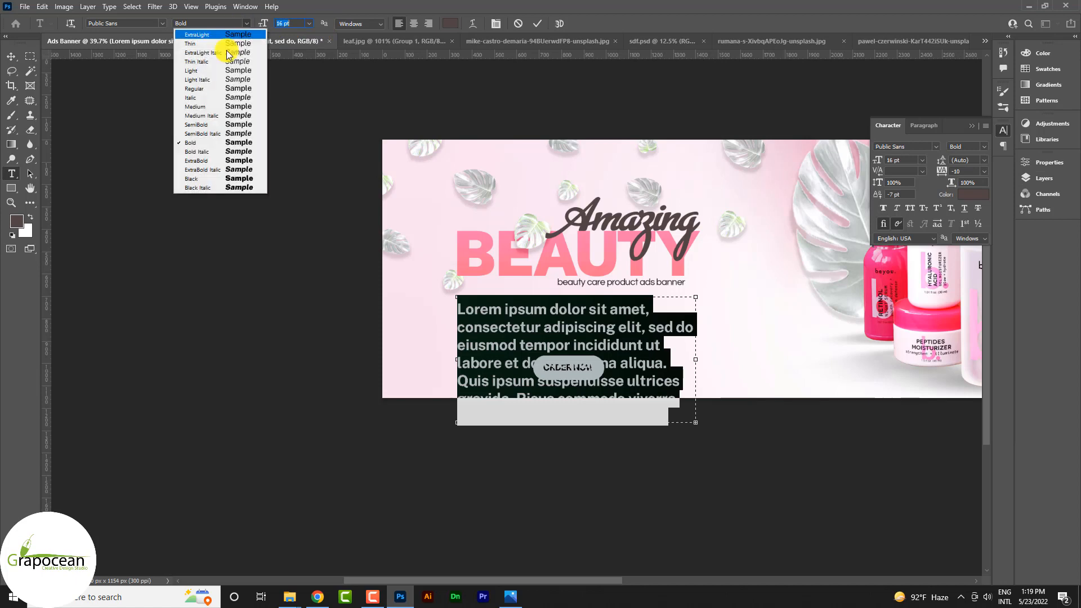
pyautogui.click(218, 88)
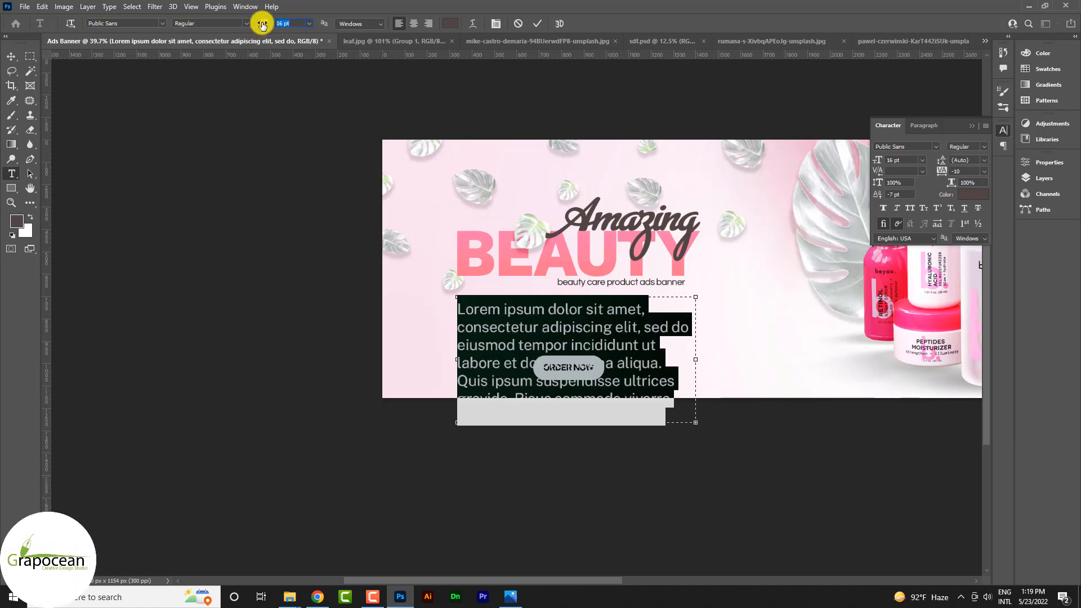
pyautogui.moveTo(265, 23); pyautogui.dragTo(259, 26)
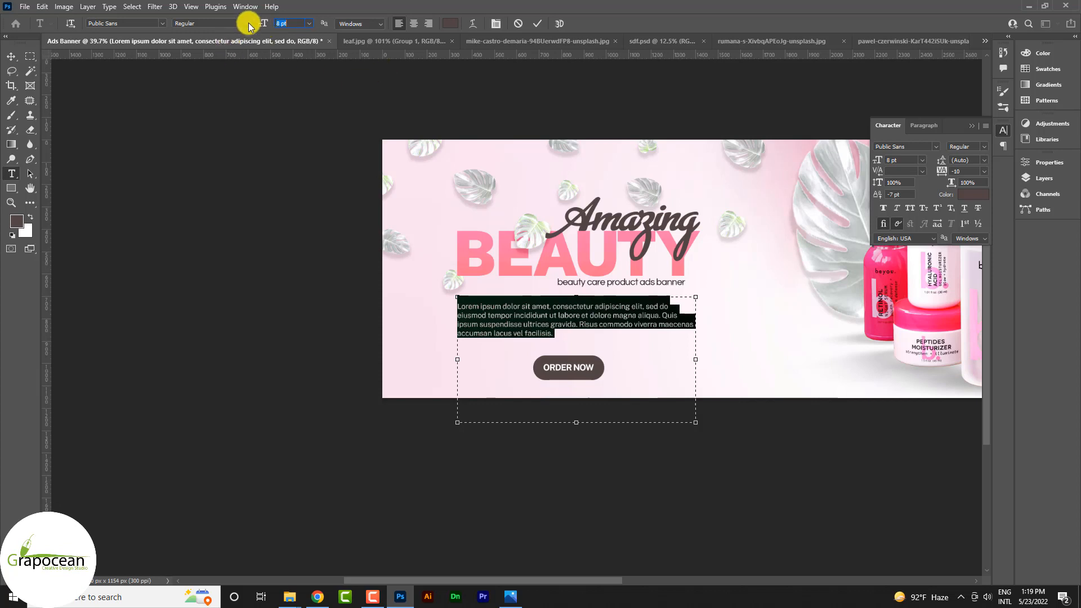
pyautogui.click(248, 26)
pyautogui.click(225, 77)
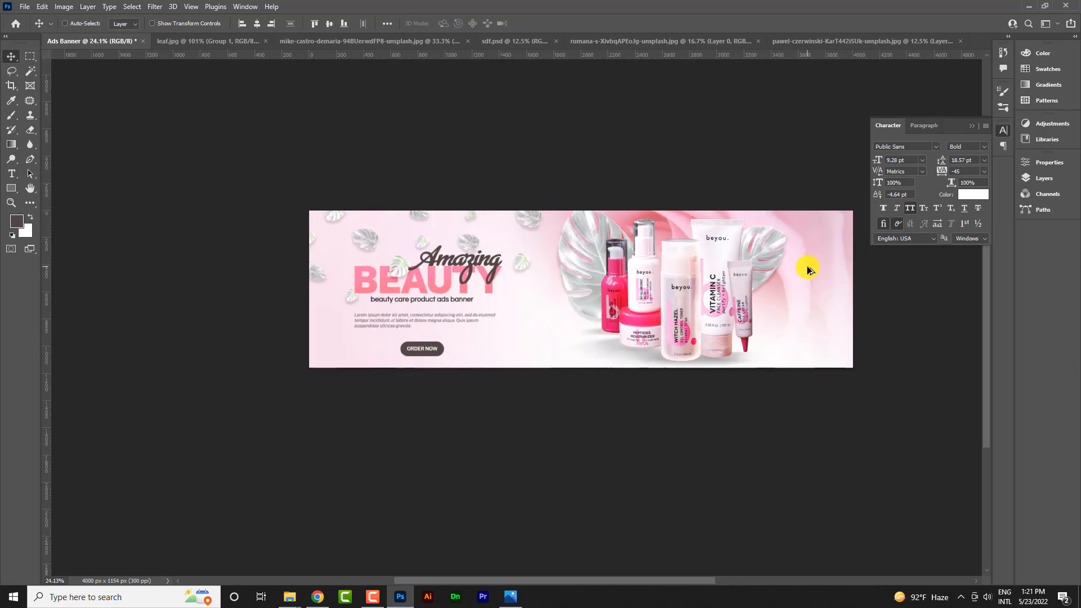
pyautogui.scroll(-3, 642, 376)
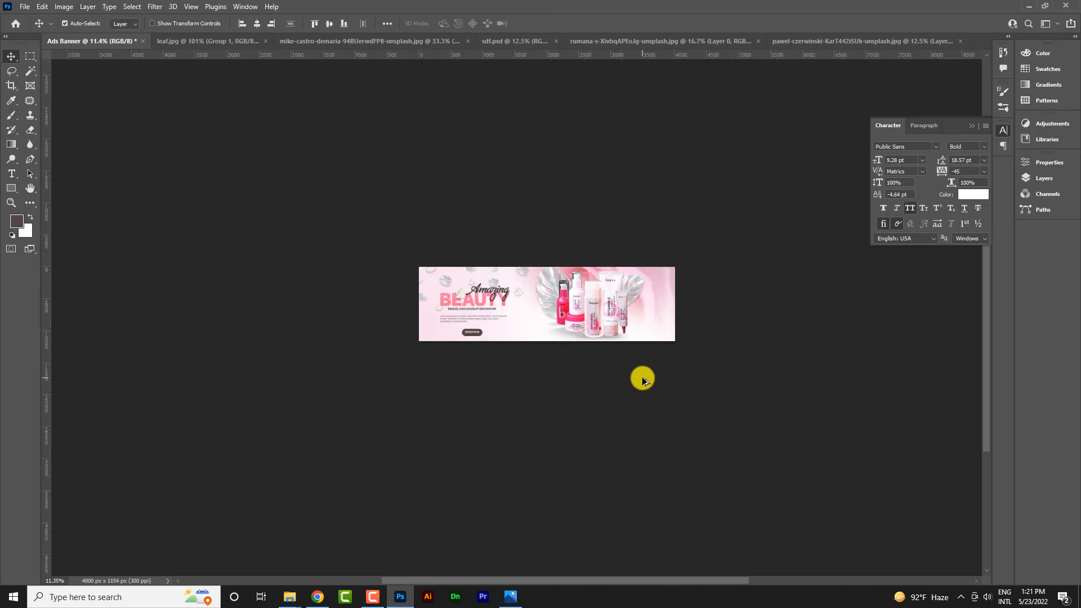